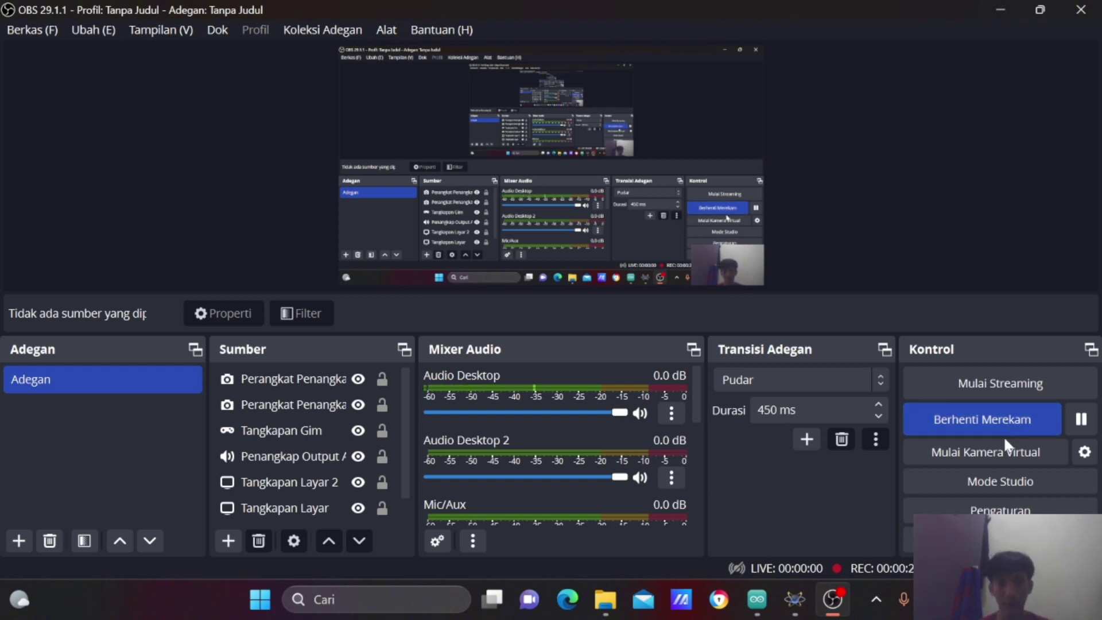
# Switch from OBS to the Proteus schematic of the project "percobaan jemuran otomatis".
pyautogui.click(1001, 7)
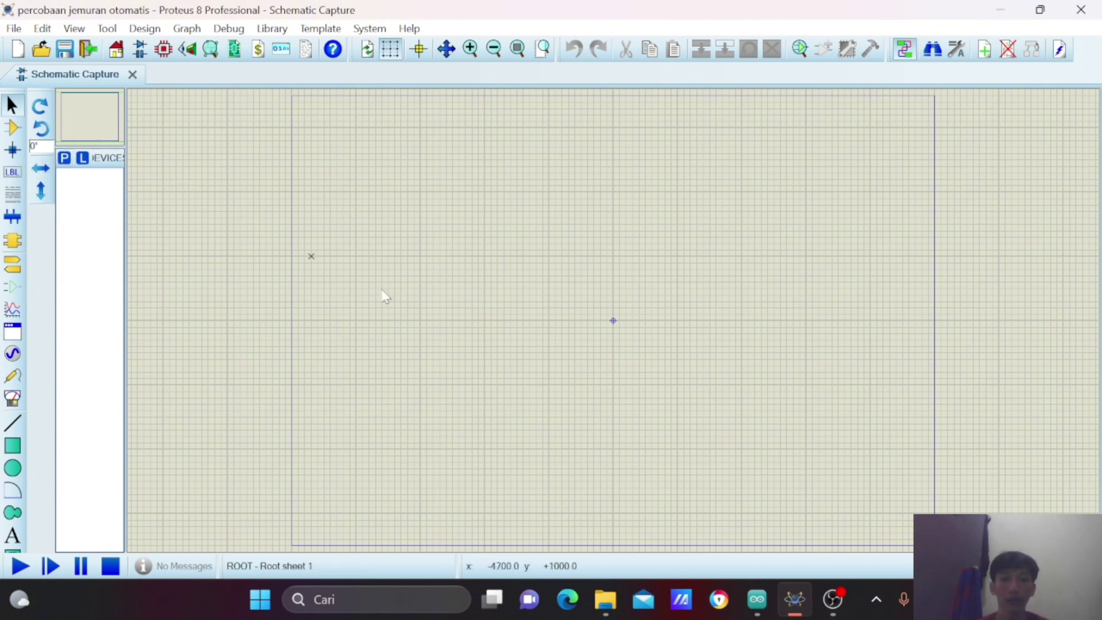
pyautogui.moveTo(759, 604)
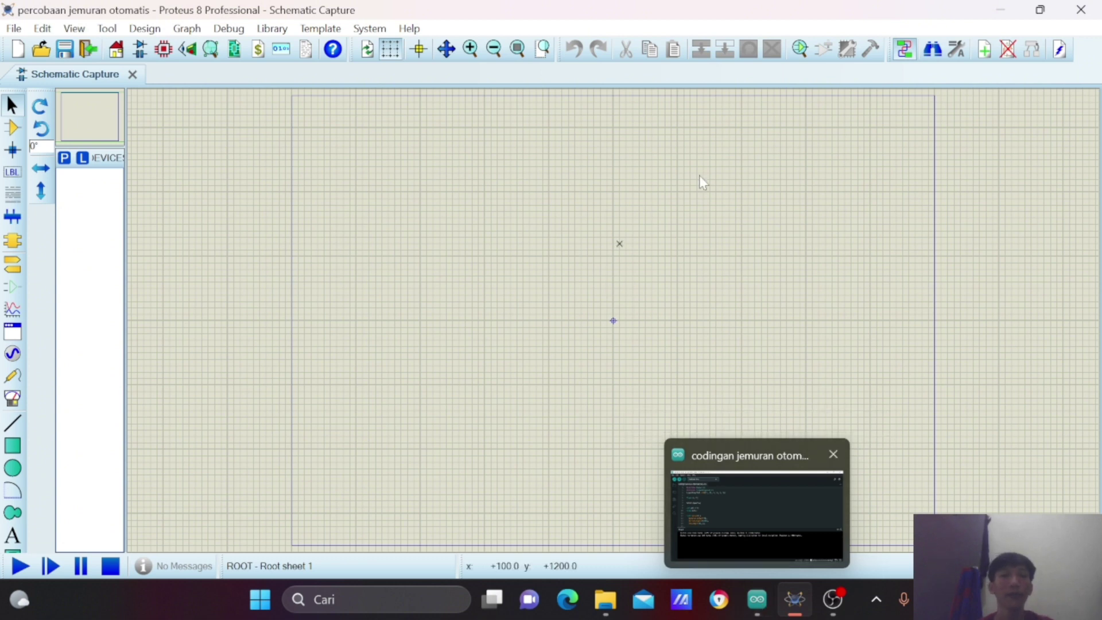
pyautogui.click(1002, 10)
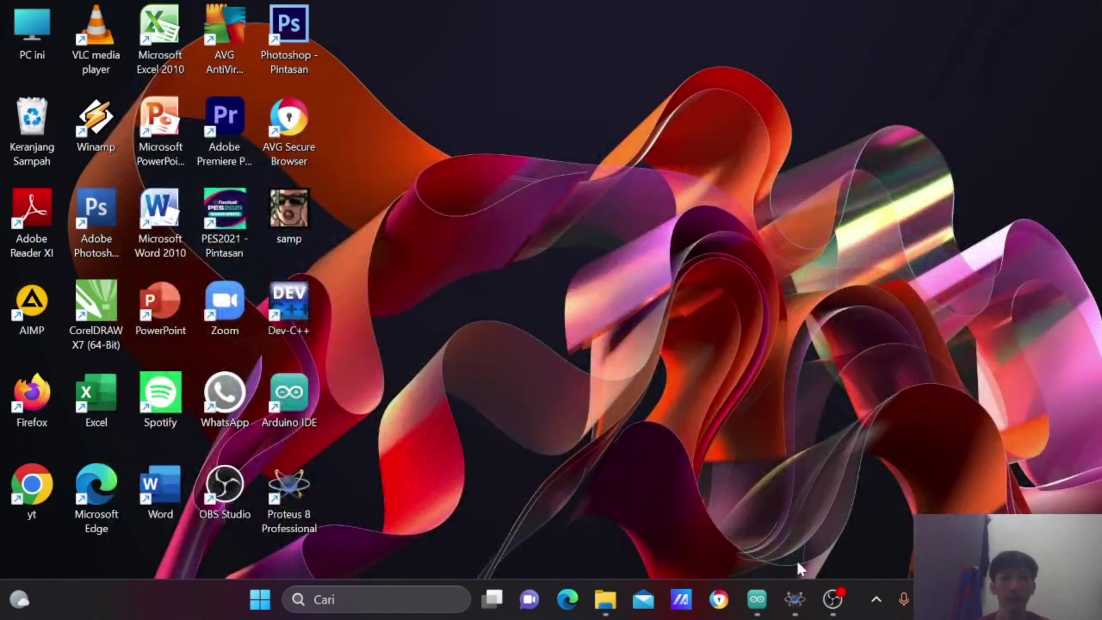
pyautogui.click(804, 606)
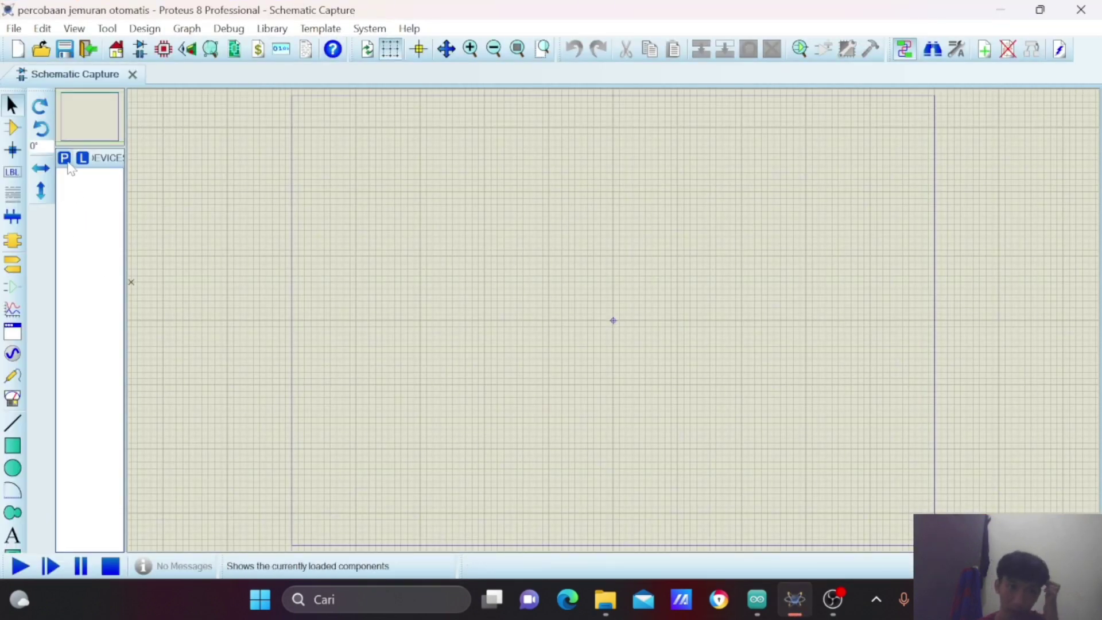
# Search the device library for Arduino parts and add the ARDUINO UNO from the ArduinoTEP library to the device list.
pyautogui.click(66, 160)
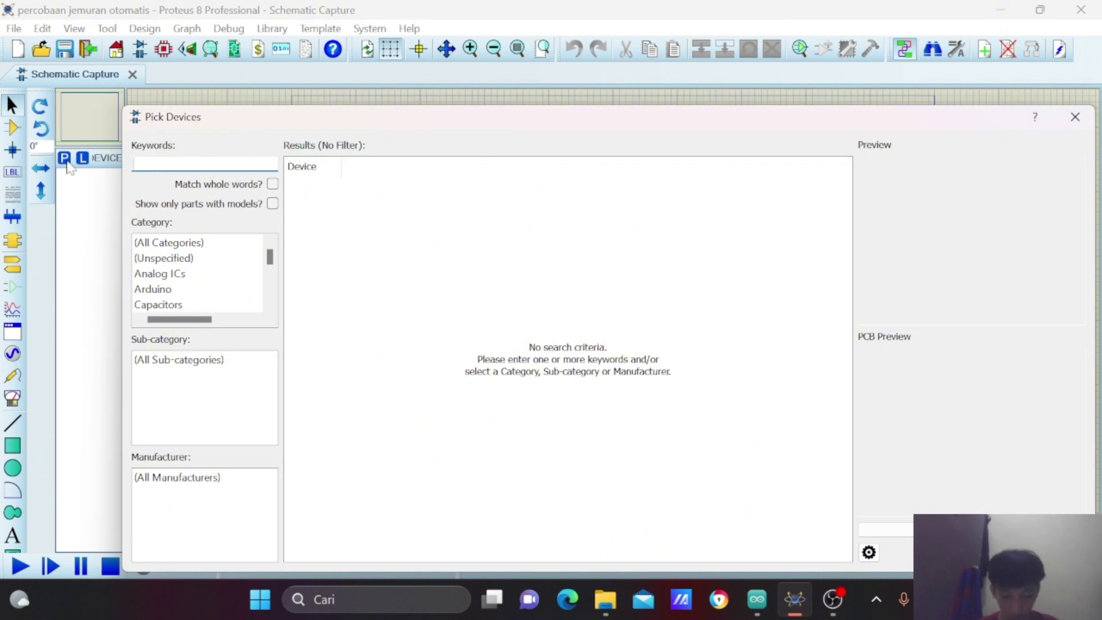
pyautogui.write('ardi')
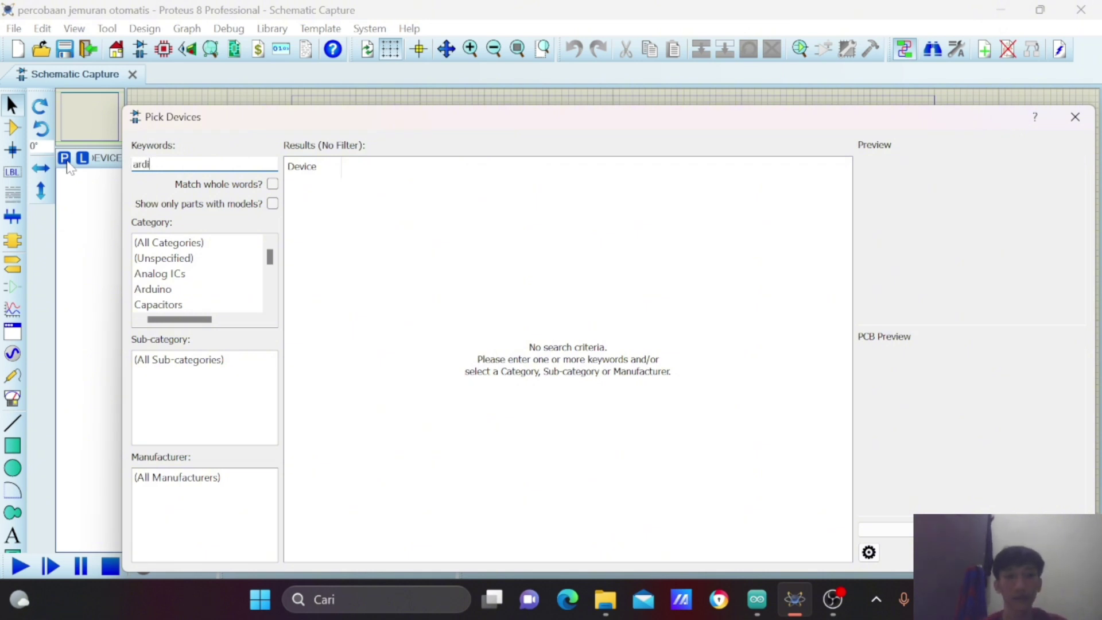
pyautogui.press('BackSpace')
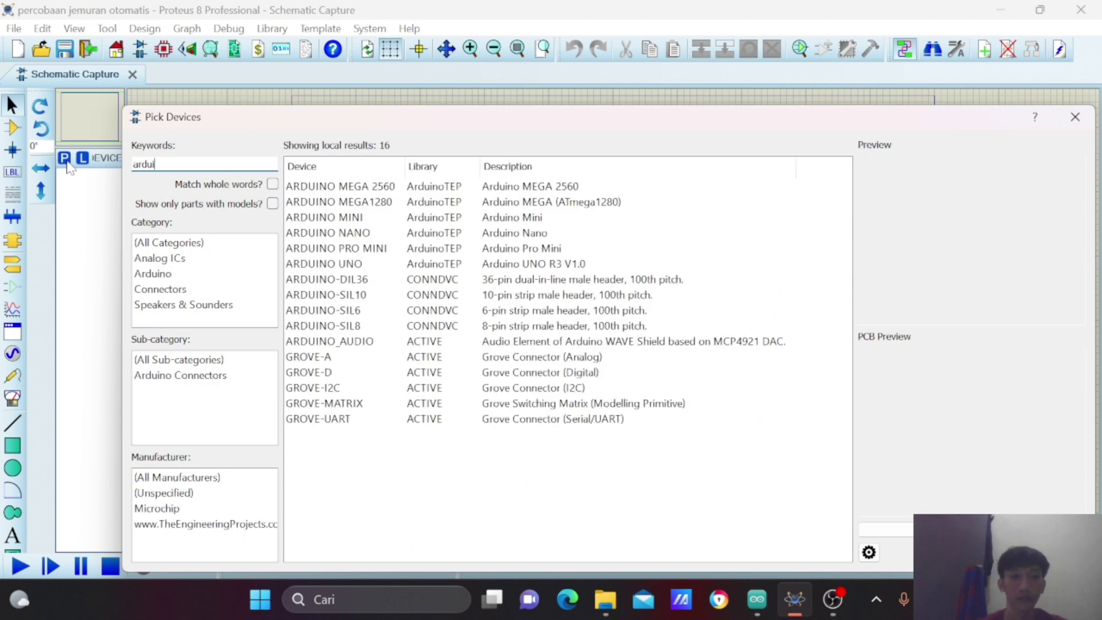
pyautogui.click(421, 191)
pyautogui.click(434, 205)
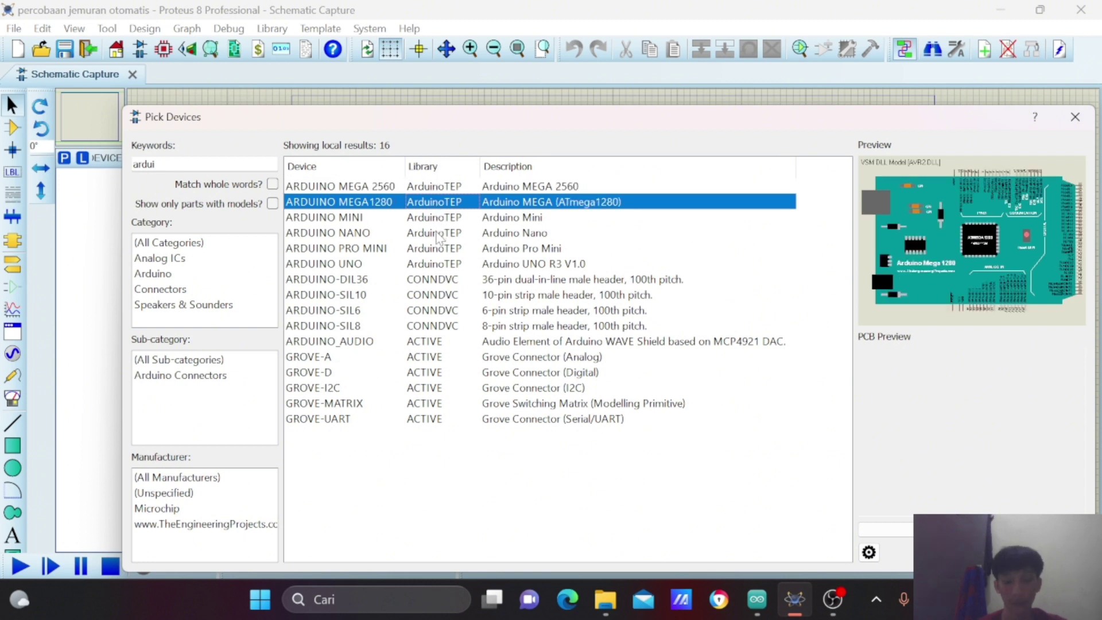
pyautogui.moveTo(439, 238)
pyautogui.click(434, 265)
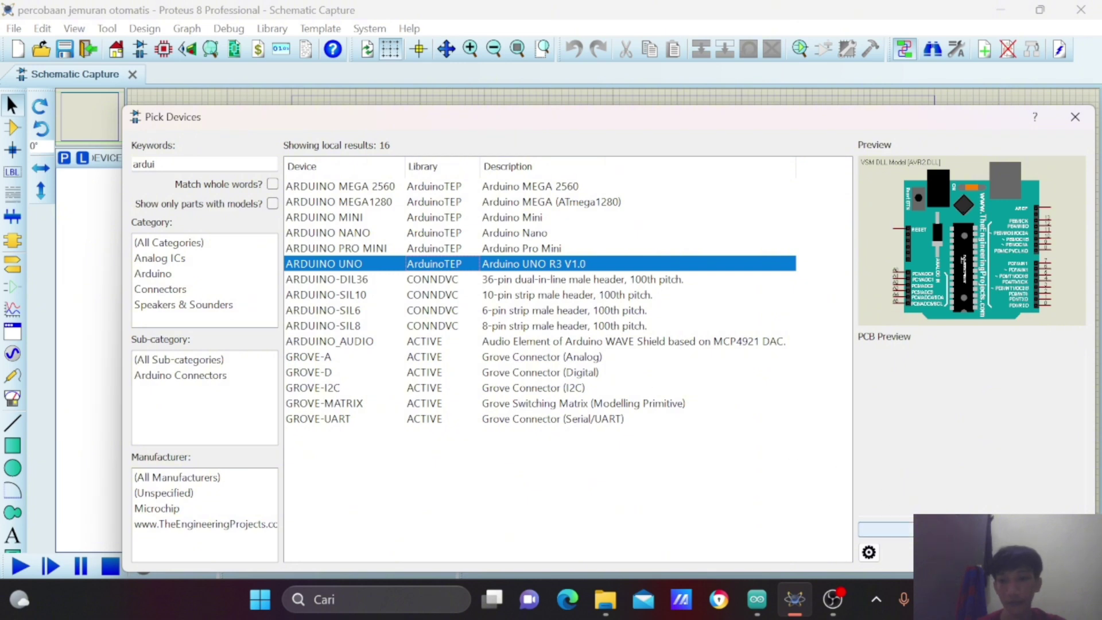
pyautogui.click(884, 529)
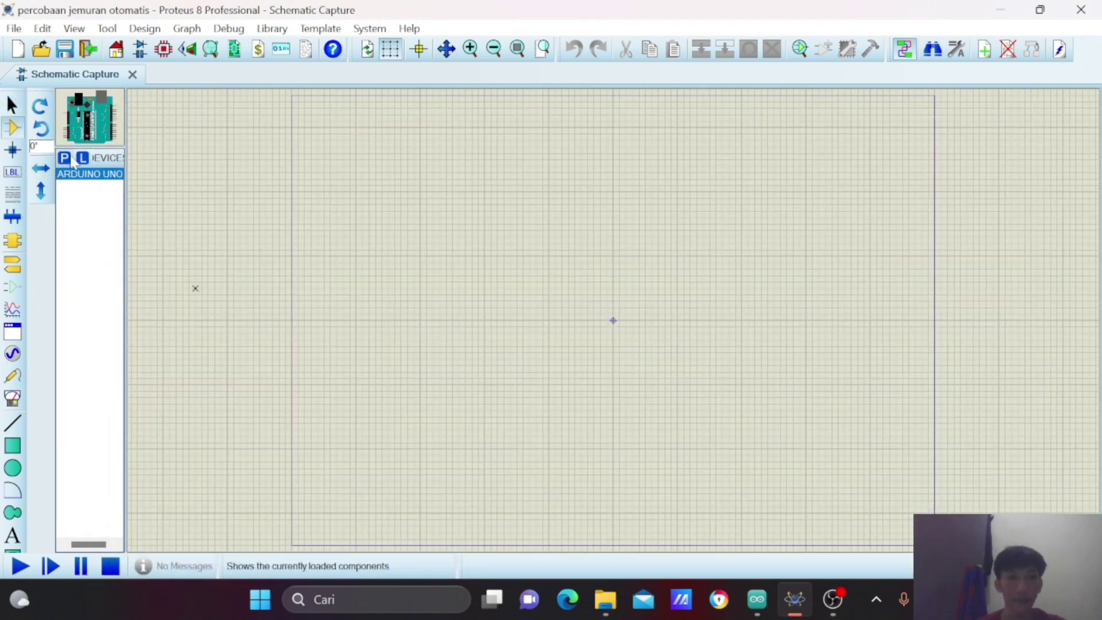
# Search the device library for "lm016l" and add the LM016L 16x2 alphanumeric LCD to the device list.
pyautogui.click(70, 158)
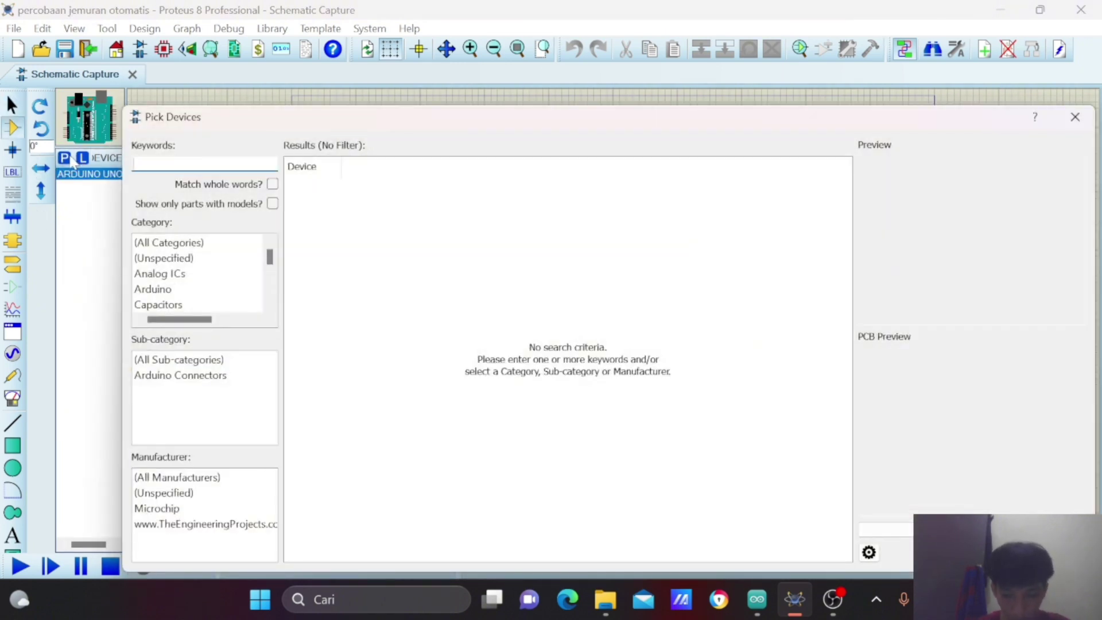
pyautogui.write('lm')
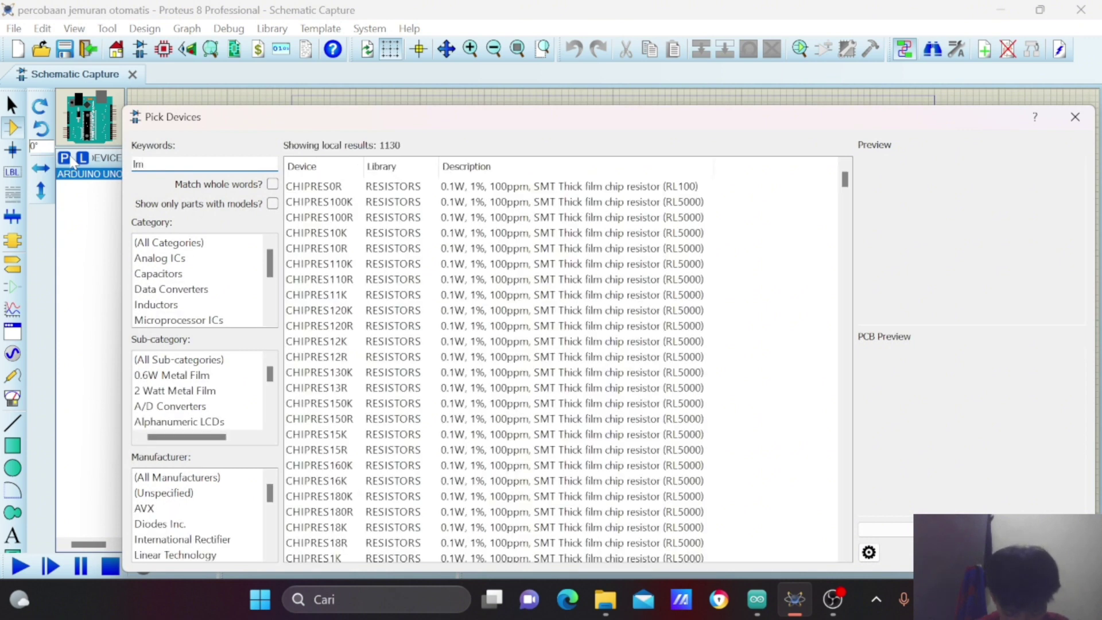
pyautogui.write('0')
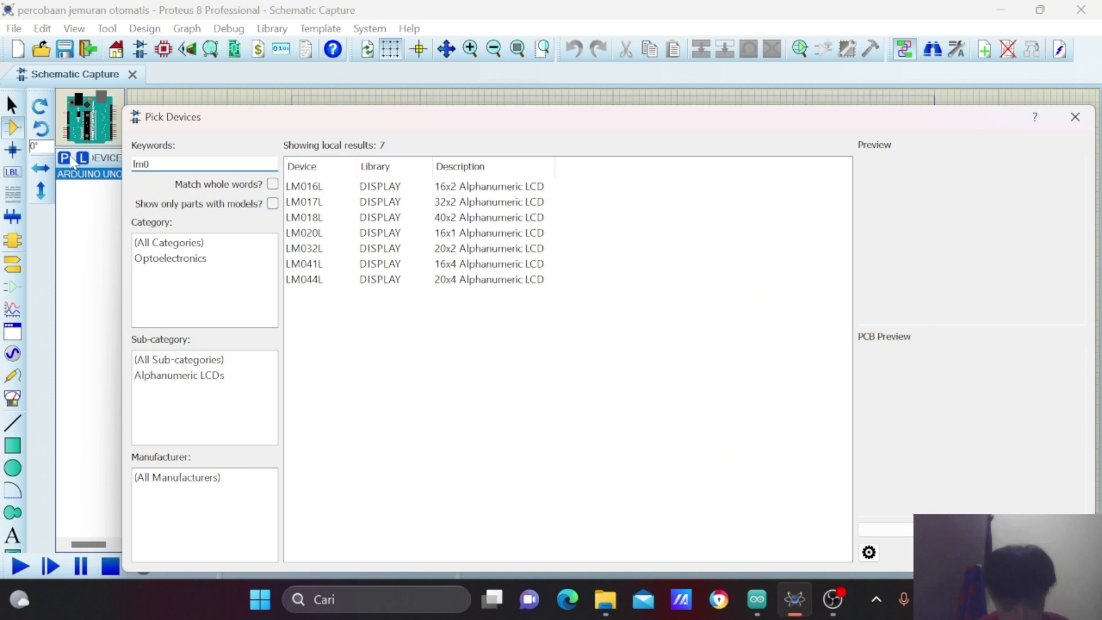
pyautogui.write('16l')
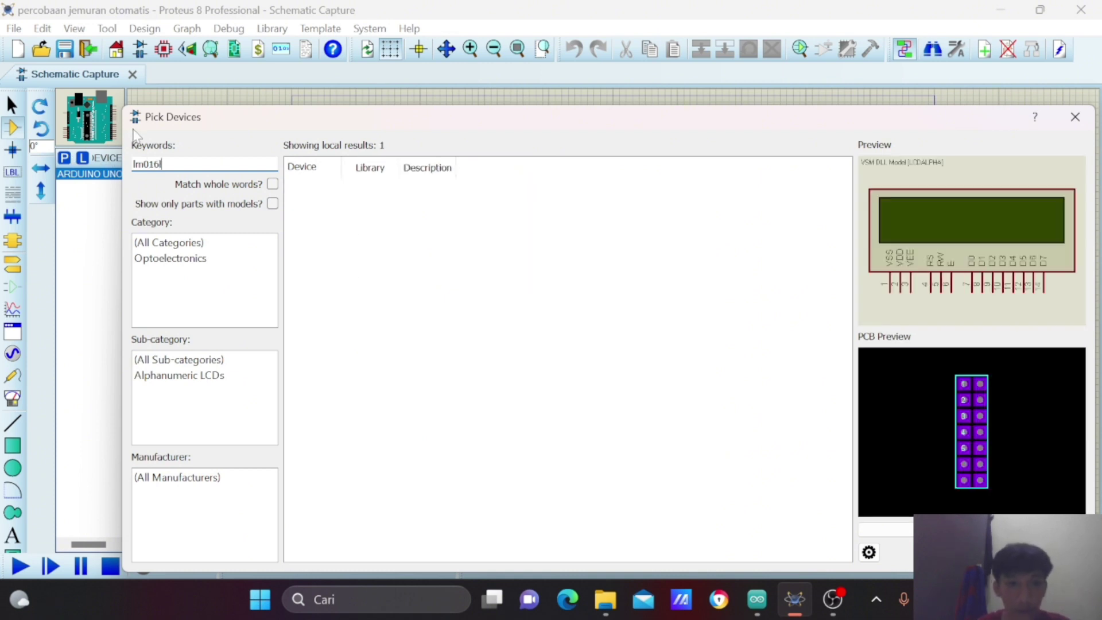
pyautogui.click(406, 187)
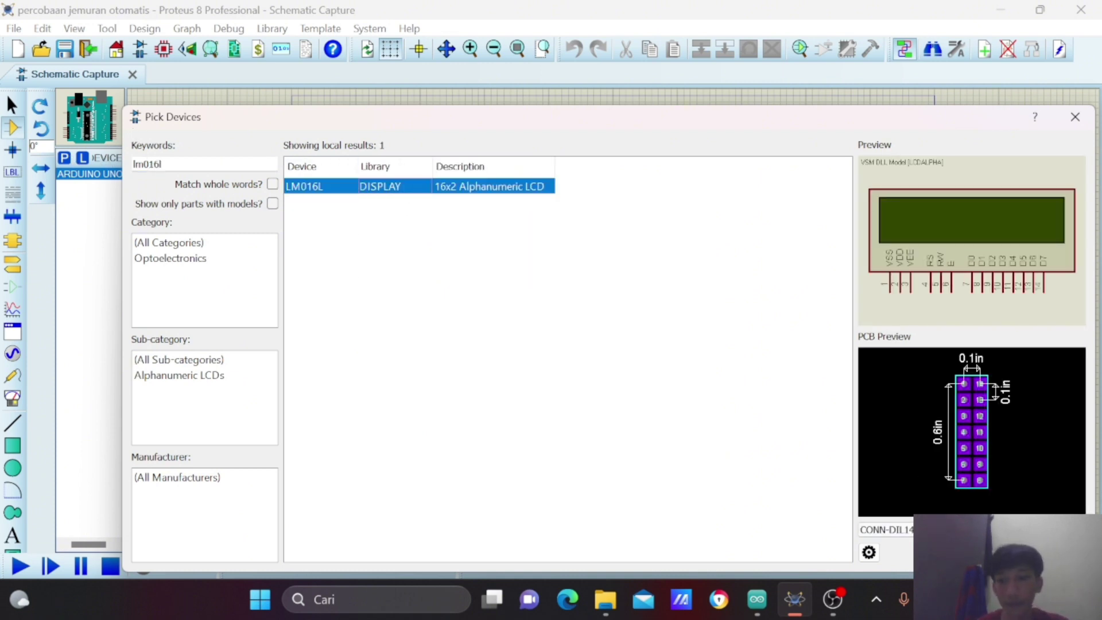
pyautogui.press('Return')
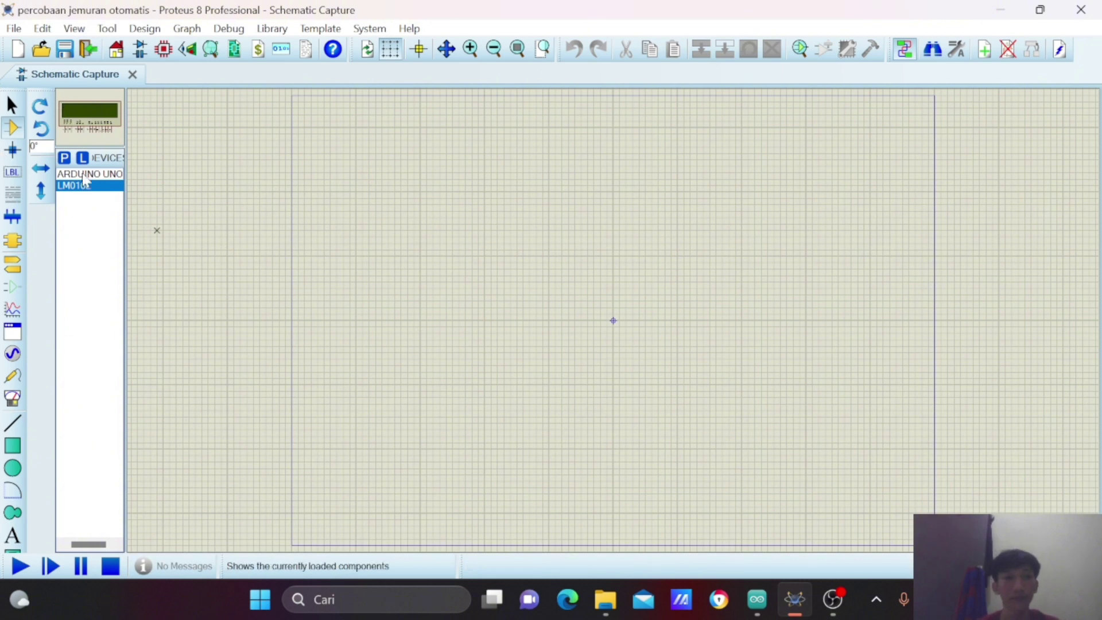
# Add the LM35 temperature sensor and the MOTOR-PWMSERVO hobby servo motor to the device list.
pyautogui.click(64, 159)
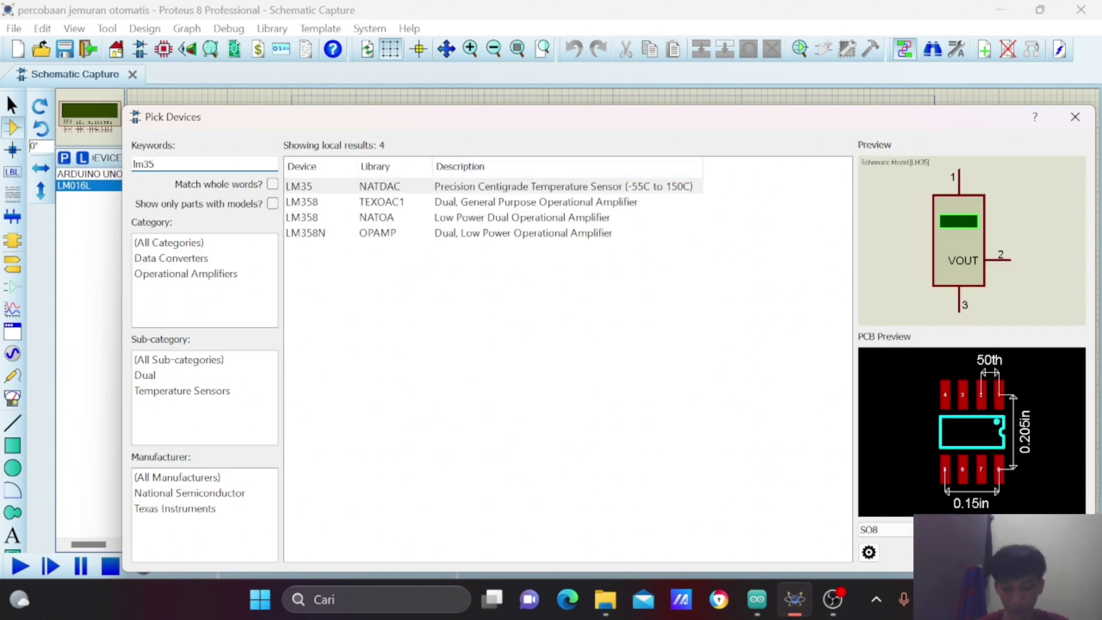
pyautogui.press('Return')
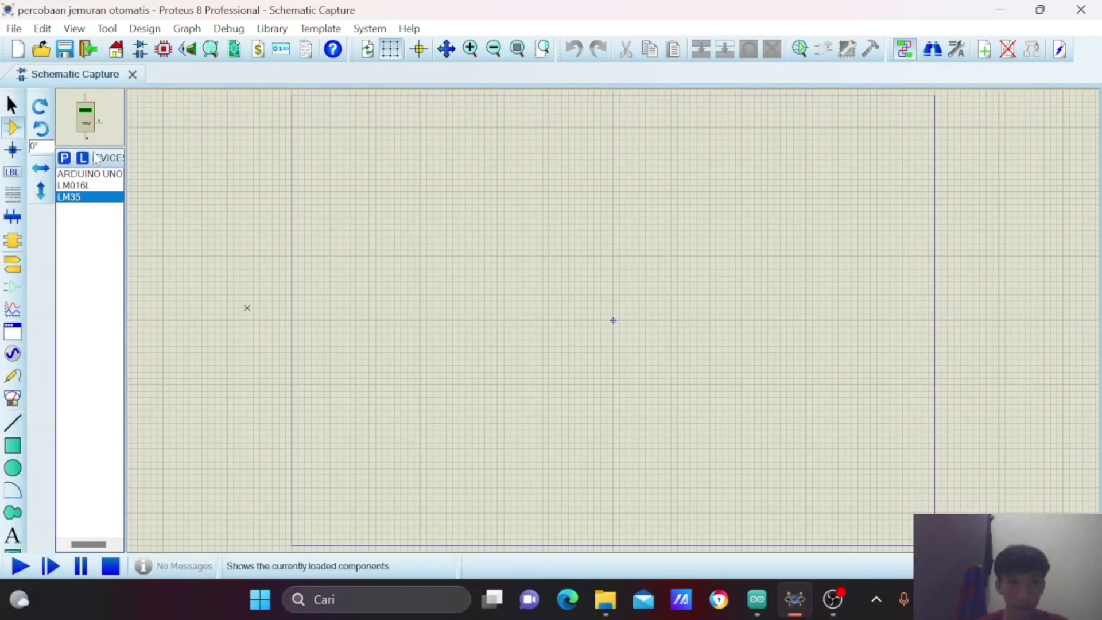
pyautogui.click(64, 159)
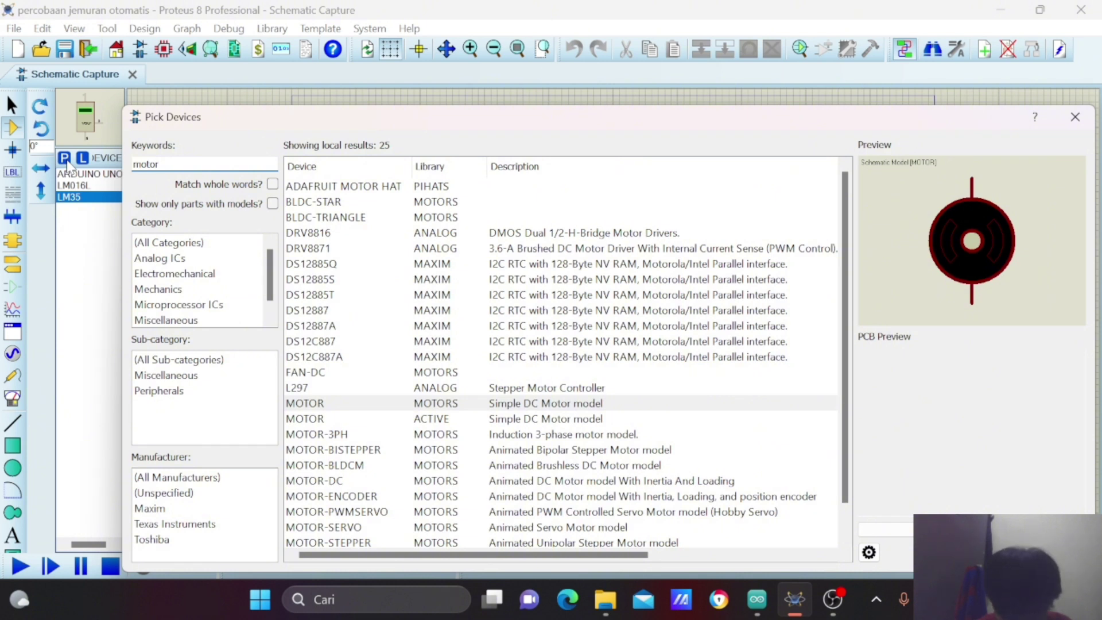
pyautogui.write('_')
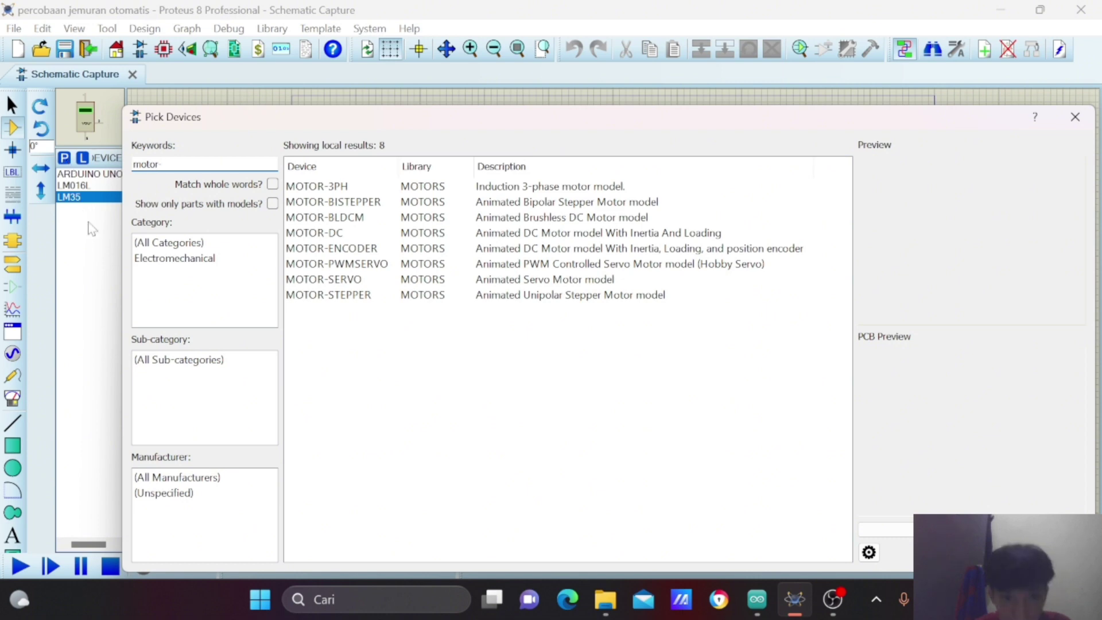
pyautogui.click(325, 265)
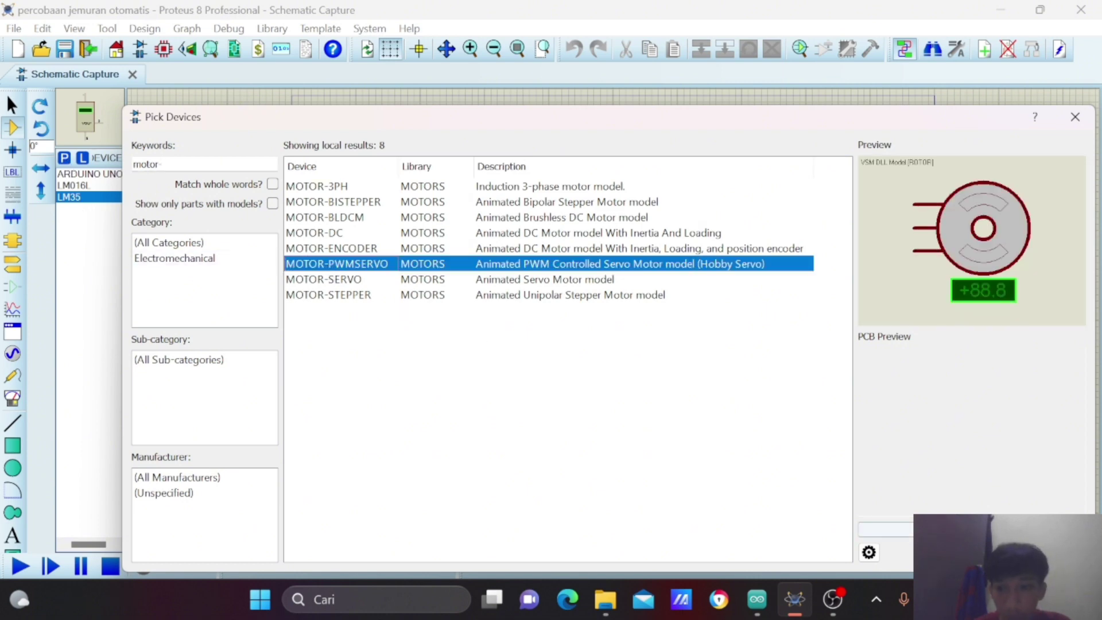
pyautogui.press('Return')
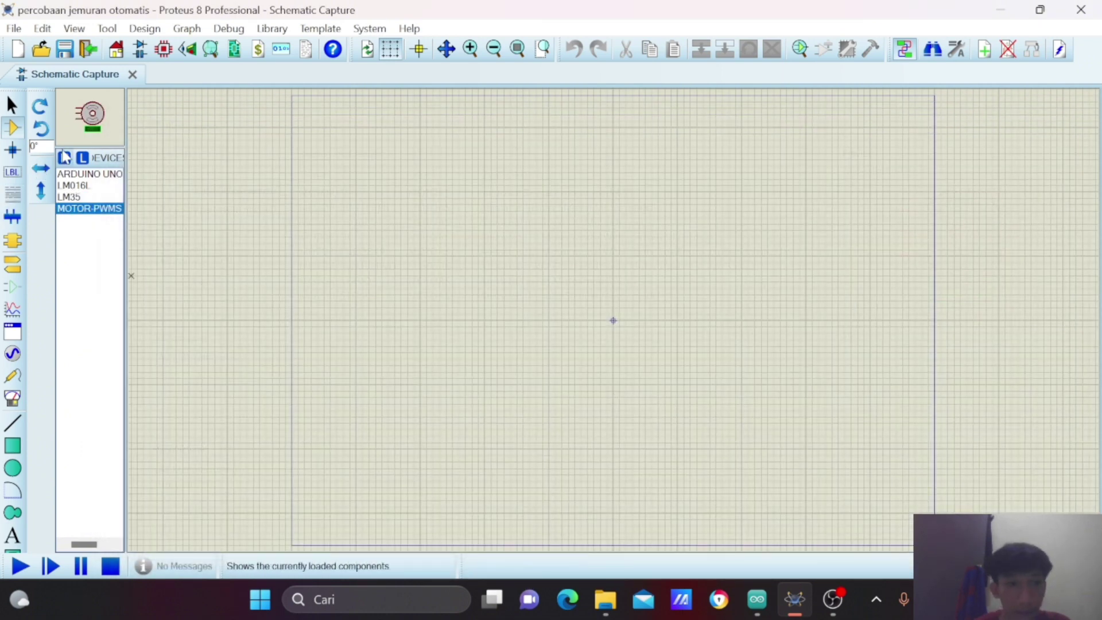
# Search the device library for "resistor" and add the RESISTOR analog primitive from the ASIMMDLS library to the device list.
pyautogui.click(64, 158)
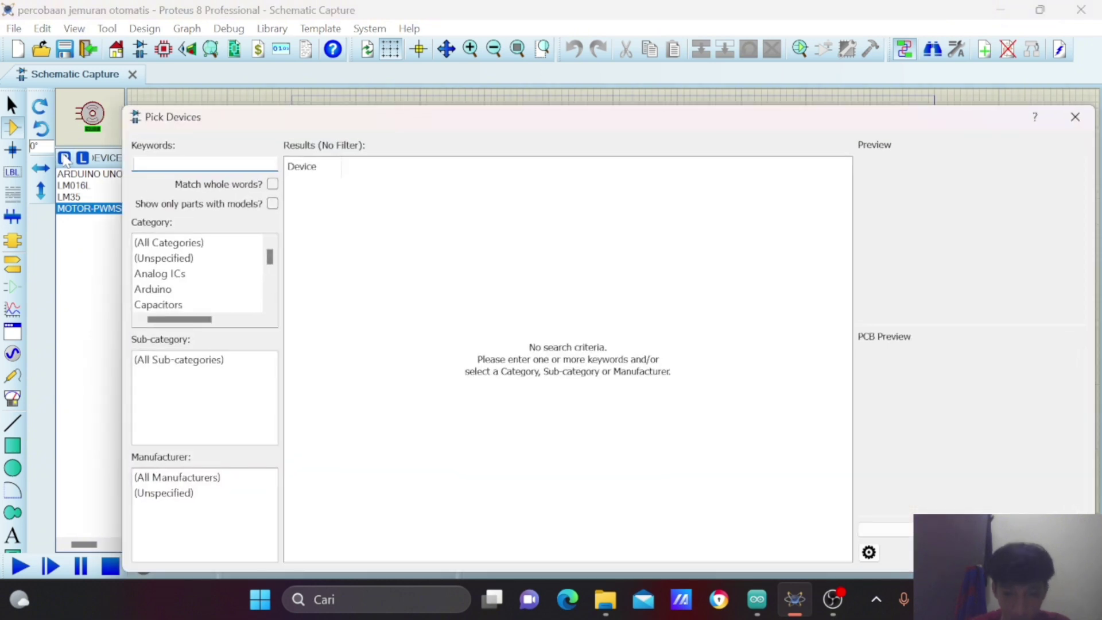
pyautogui.write('re')
pyautogui.press('BackSpace')
pyautogui.press('BackSpace')
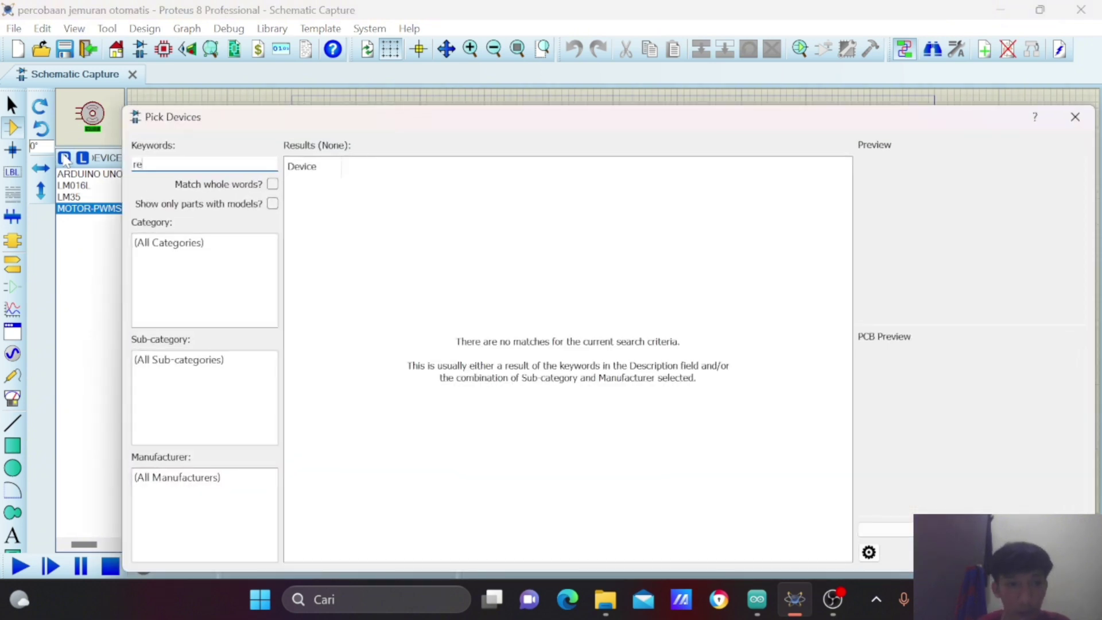
pyautogui.write('sistor')
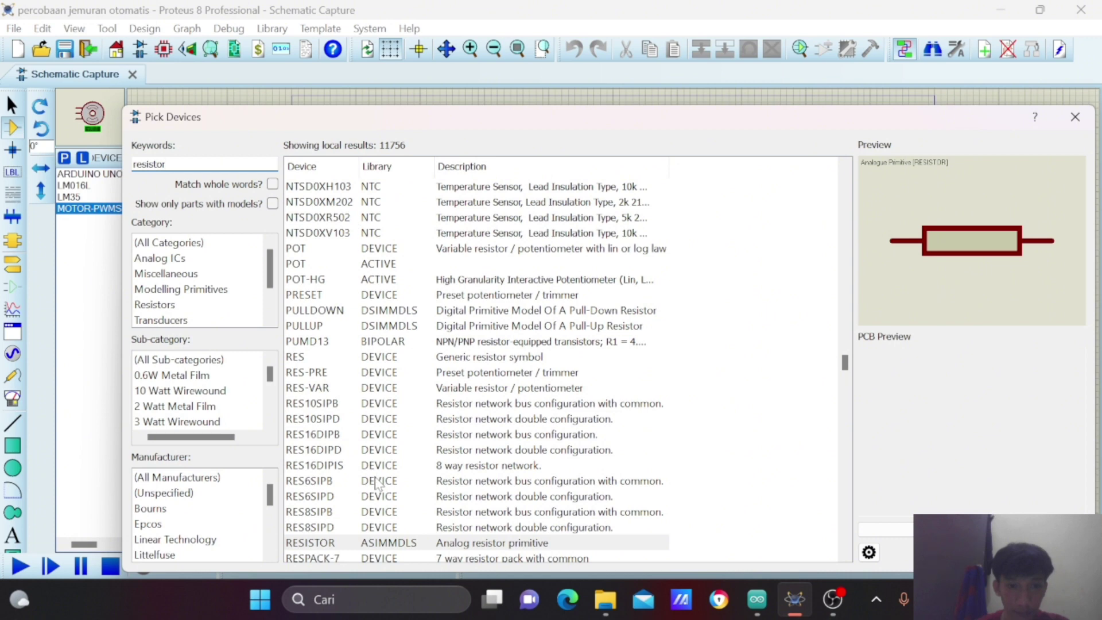
pyautogui.click(412, 545)
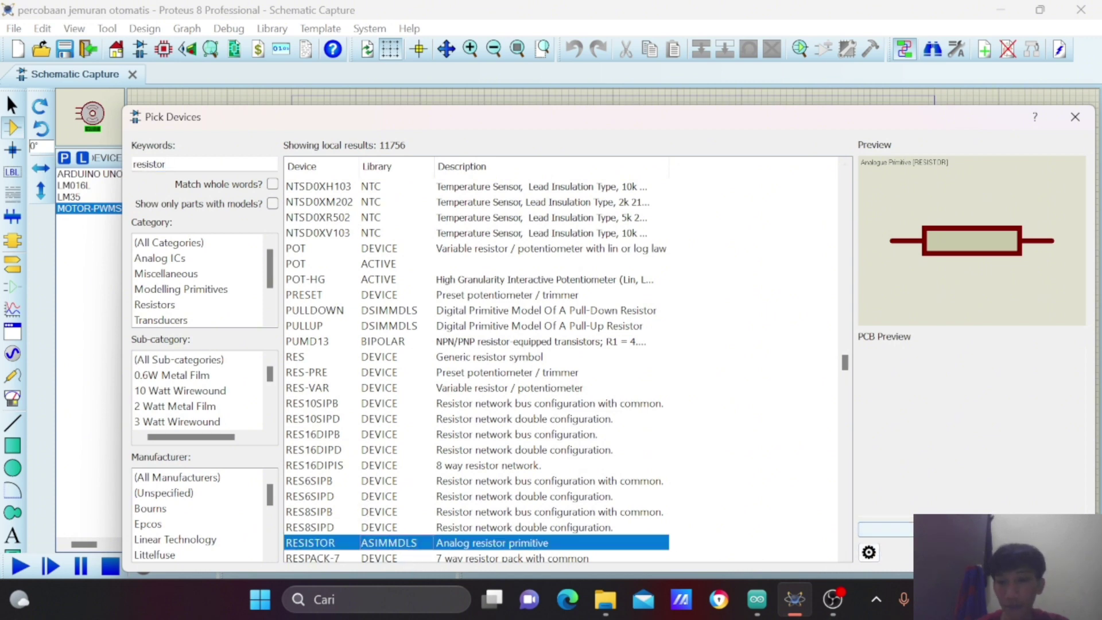
pyautogui.press('Return')
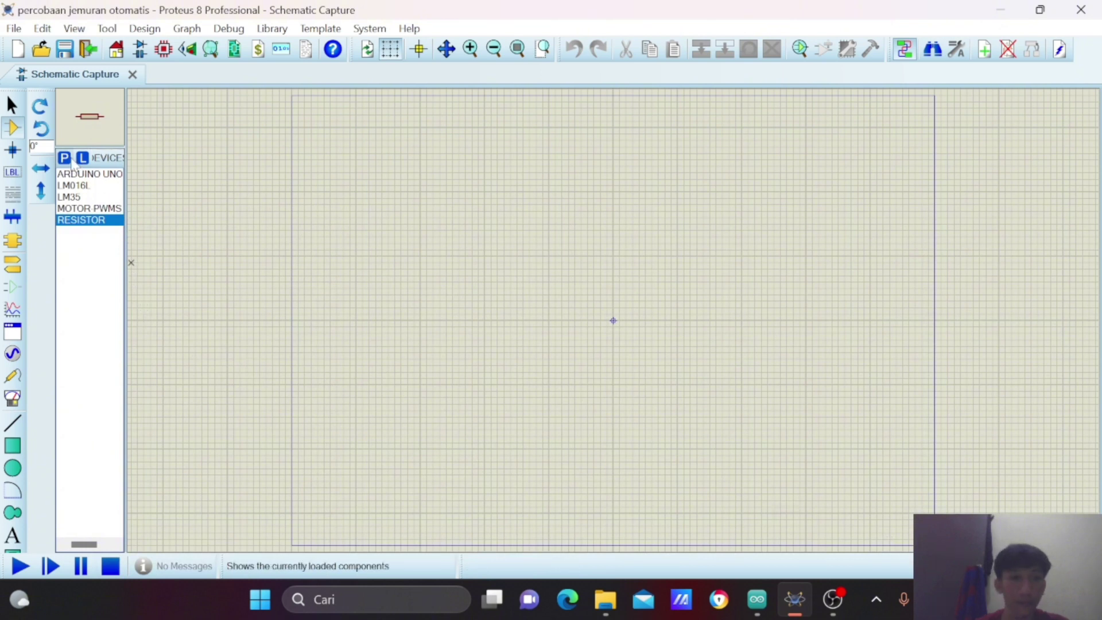
# Search the device library for "torch" and add the TORCH_LDR light dependent resistor to the device list.
pyautogui.click(70, 160)
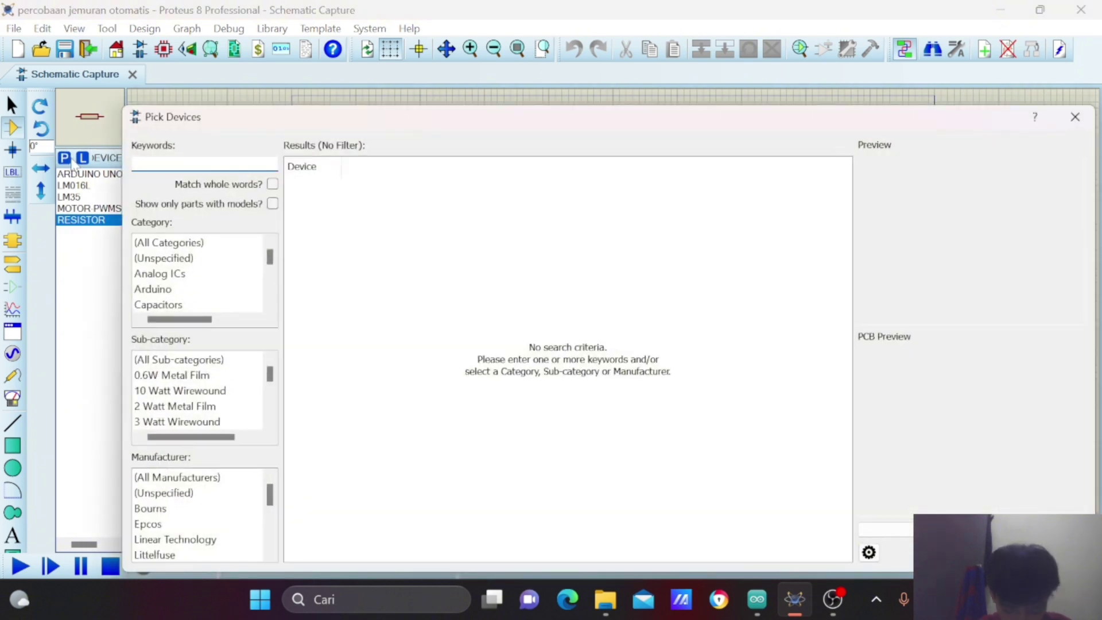
pyautogui.write('tor')
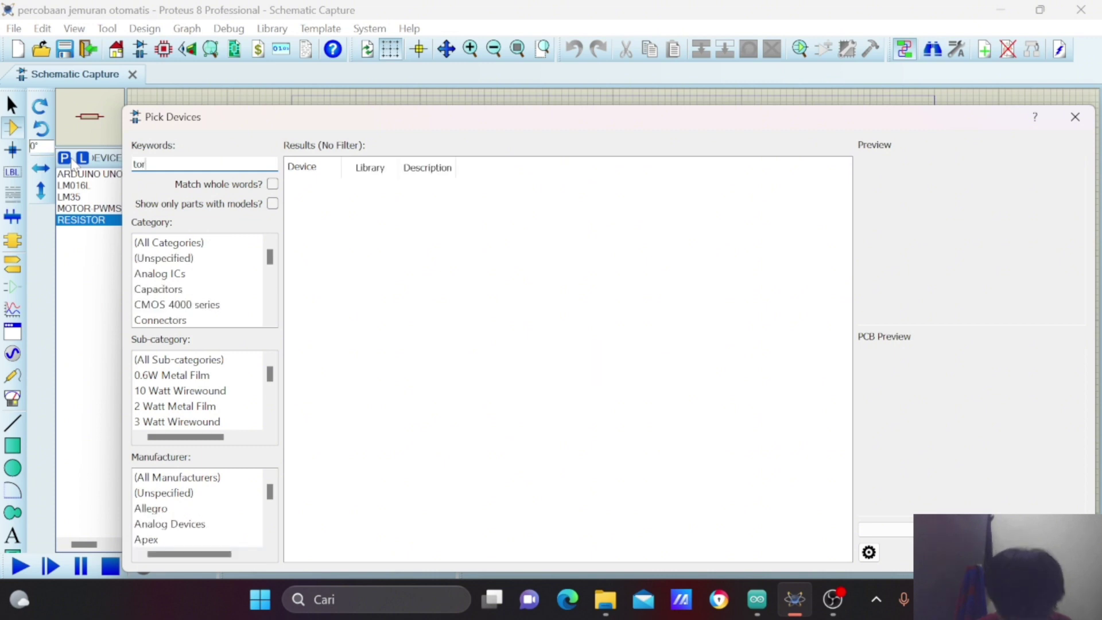
pyautogui.write('ch')
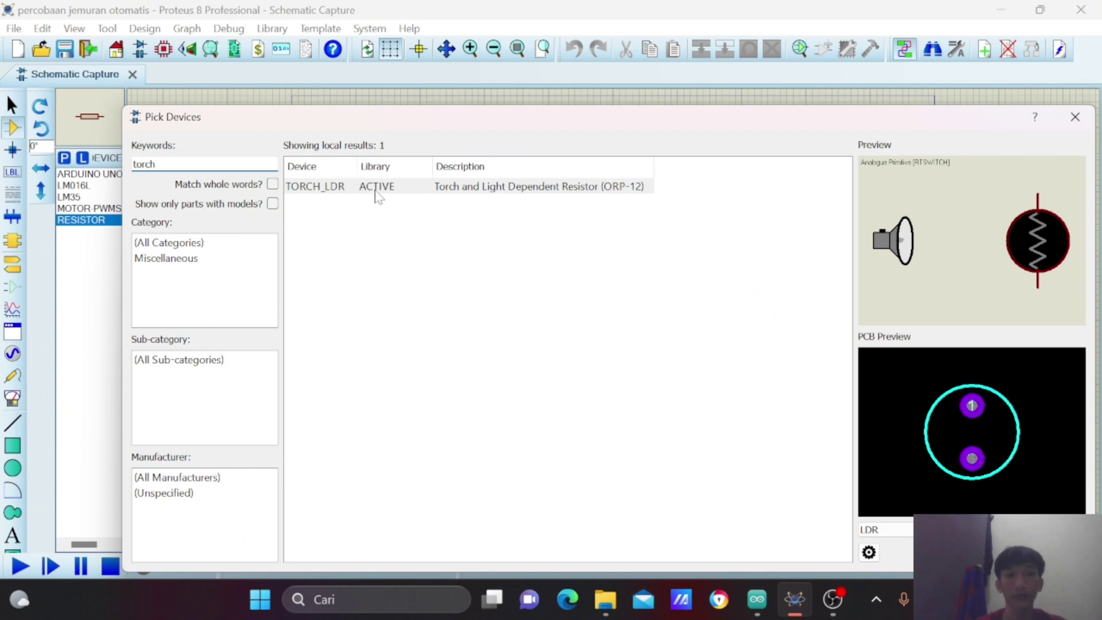
pyautogui.click(378, 193)
pyautogui.click(976, 552)
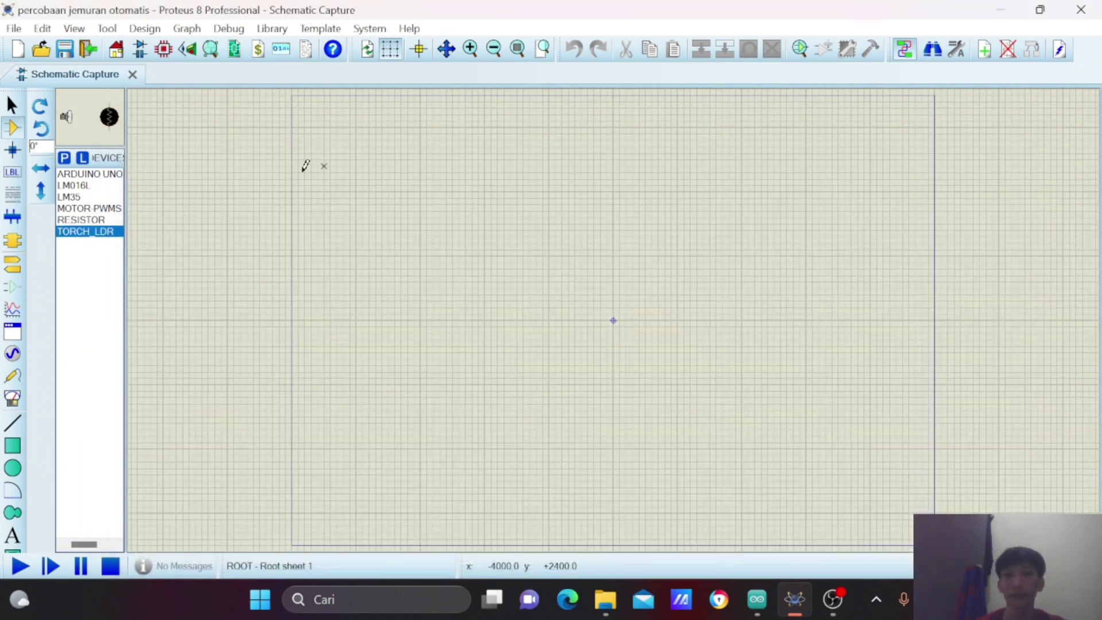
# Place the ARDUINO UNO board near the centre of the schematic sheet.
pyautogui.click(110, 175)
pyautogui.click(580, 271)
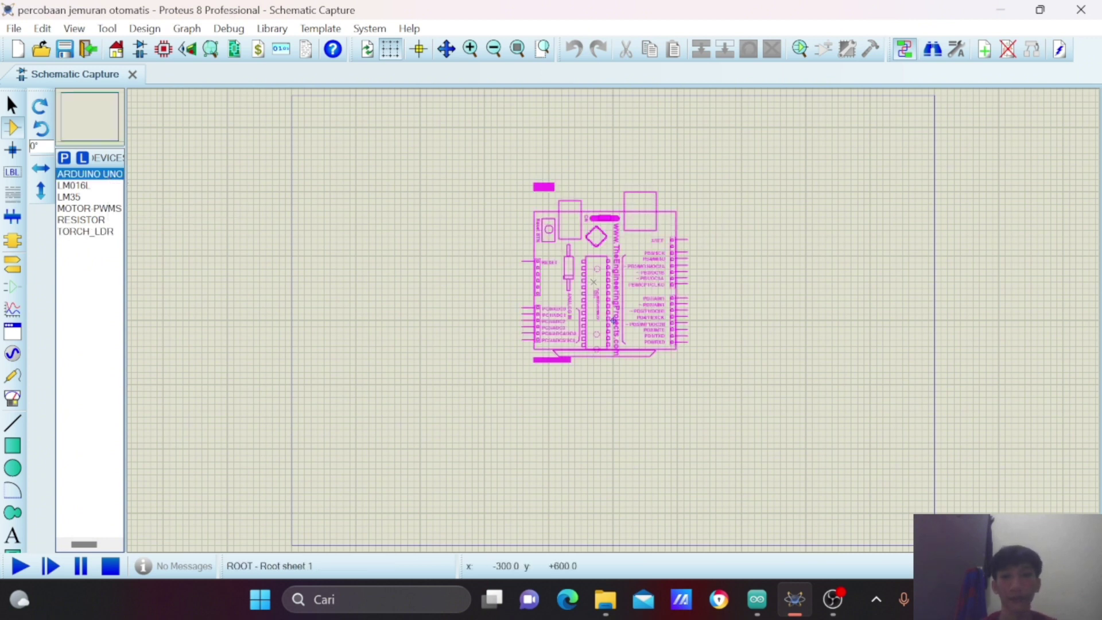
pyautogui.click(612, 320)
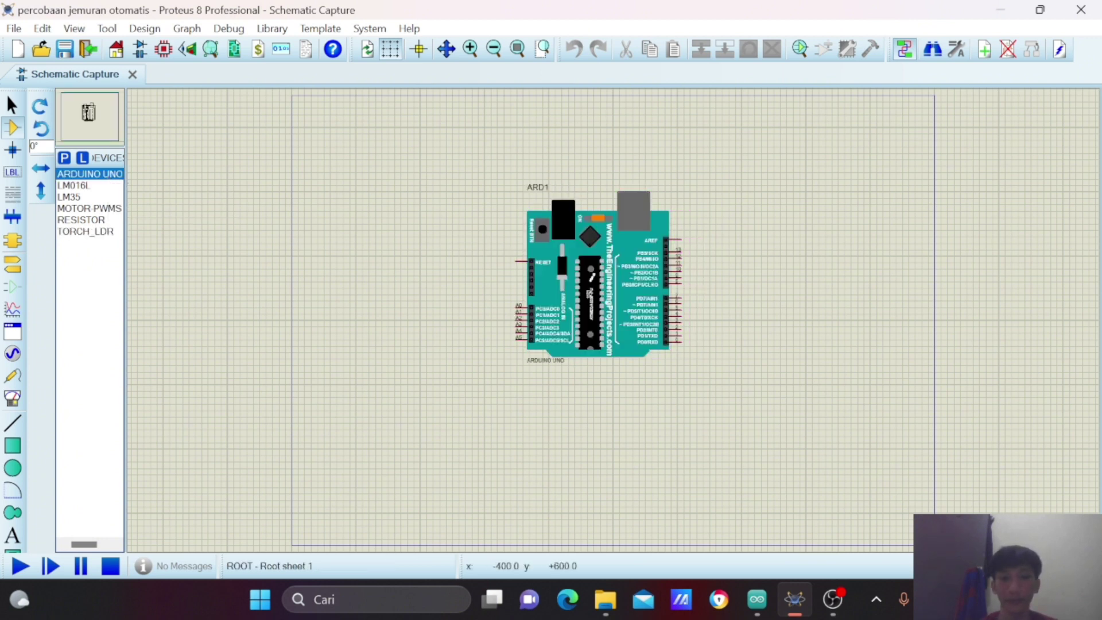
# Place the LM016L LCD on the sheet directly above the Arduino Uno board.
pyautogui.click(74, 185)
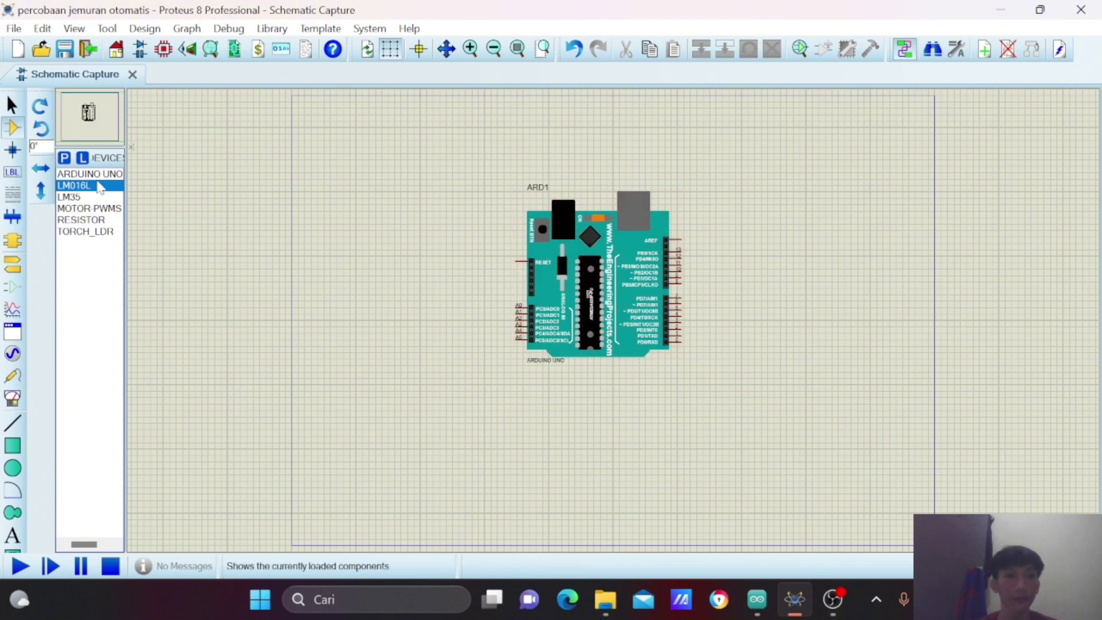
pyautogui.click(607, 140)
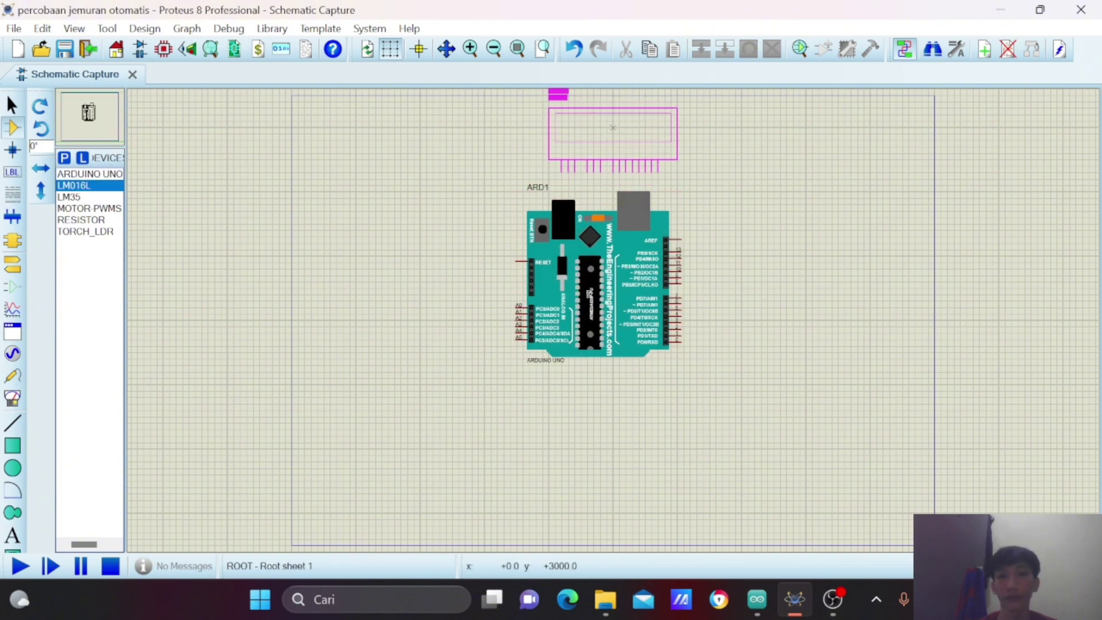
pyautogui.click(613, 128)
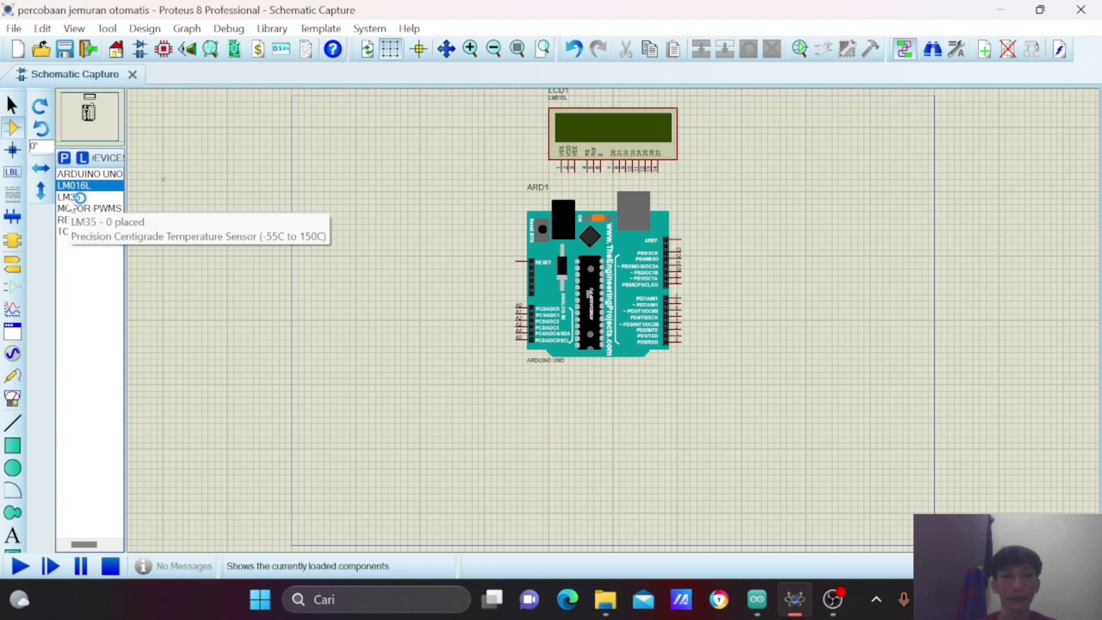
# Place the MOTOR-PWMSERVO on the sheet to the right of the Arduino Uno board.
pyautogui.click(70, 198)
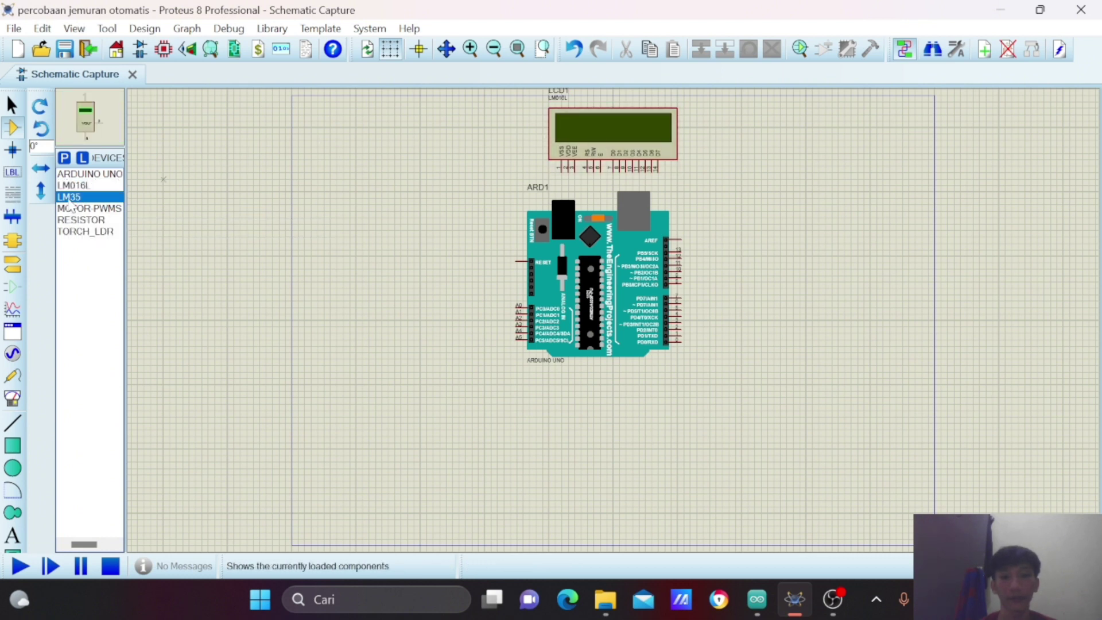
pyautogui.click(79, 220)
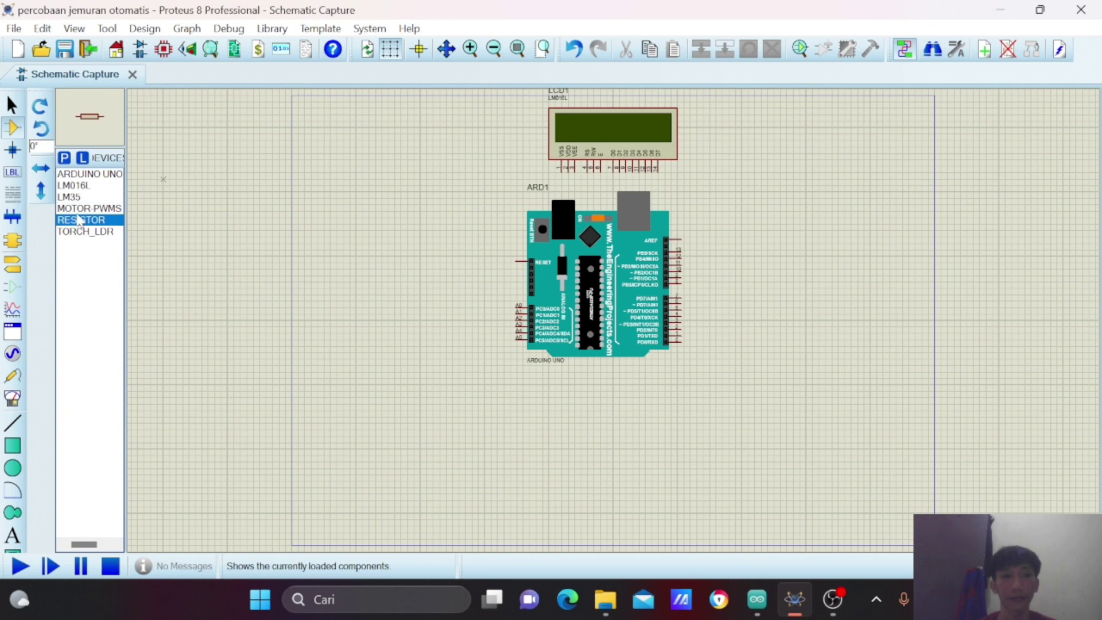
pyautogui.click(82, 210)
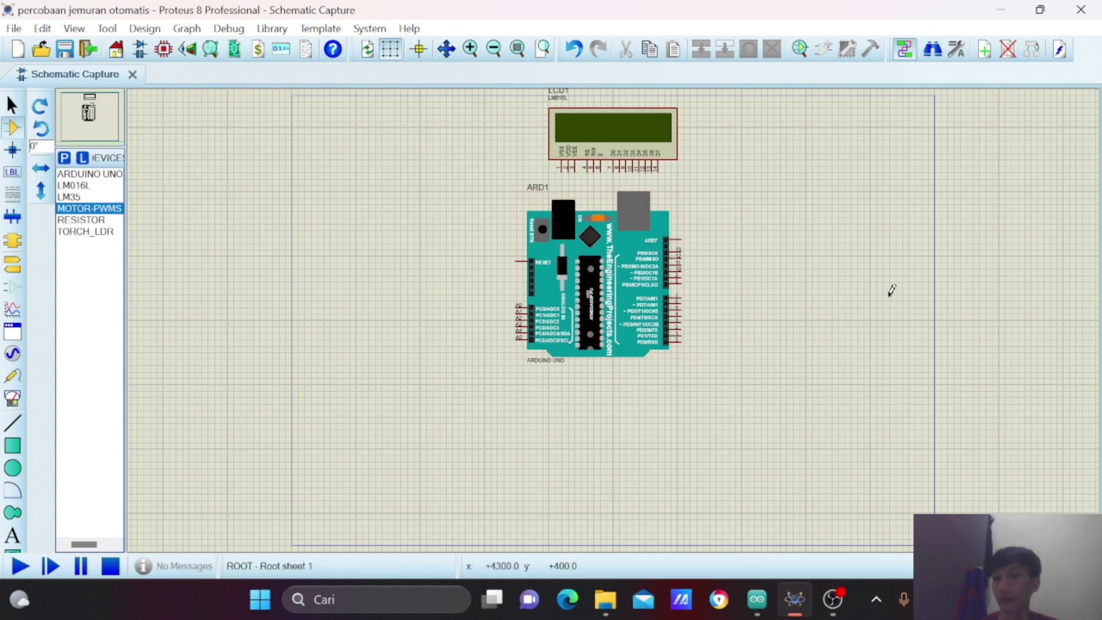
pyautogui.click(888, 293)
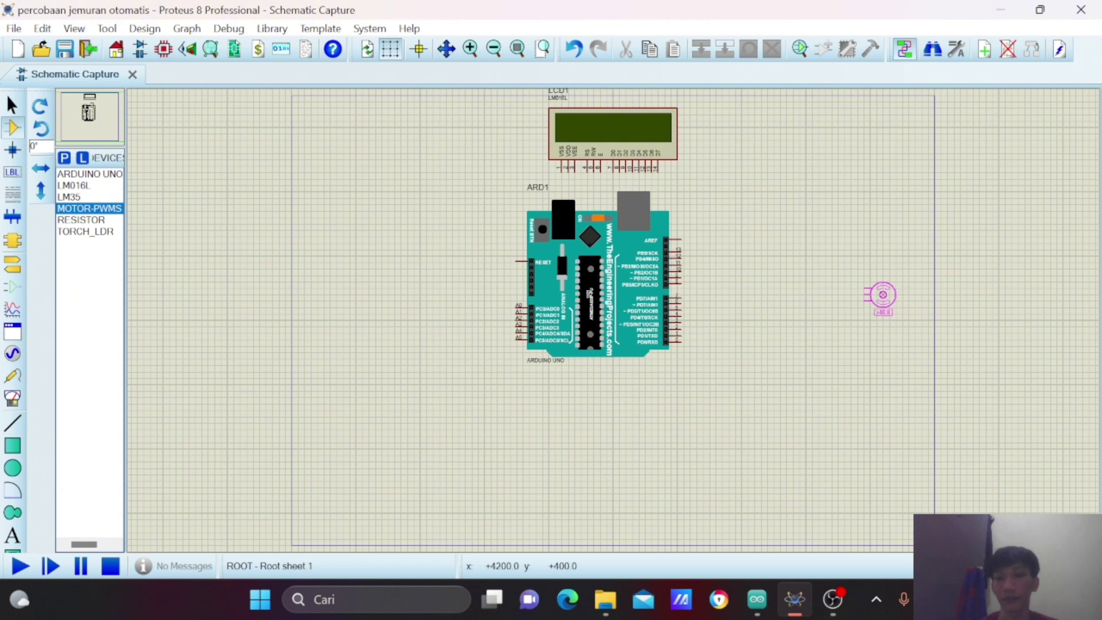
pyautogui.click(883, 295)
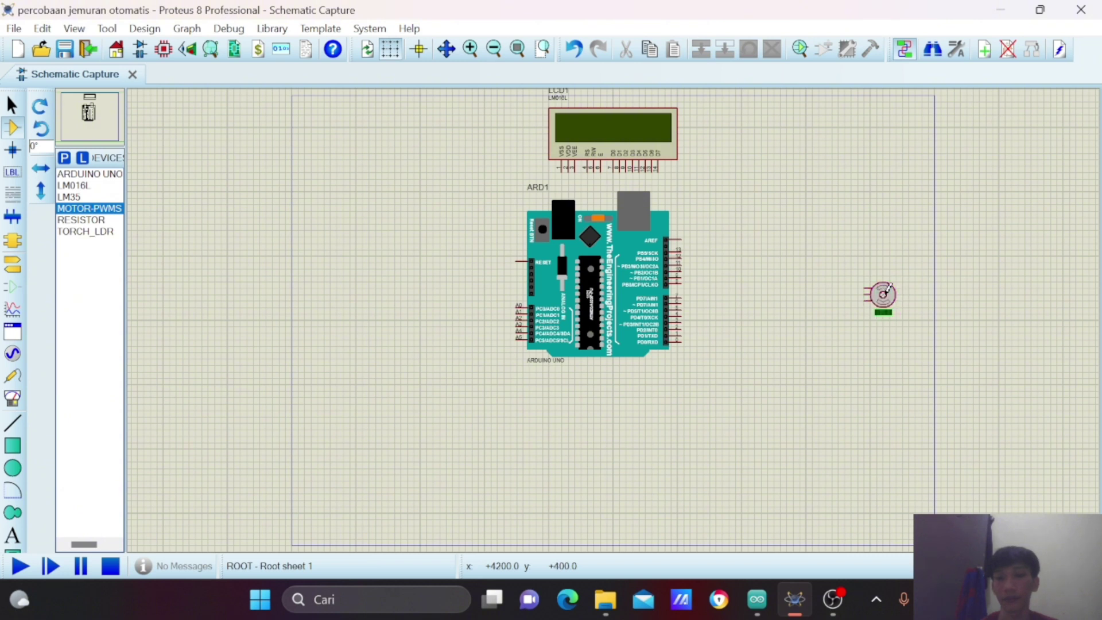
# Move the Arduino Uno board and the servo motor lower on the sheet to leave room below the LCD.
pyautogui.click(86, 221)
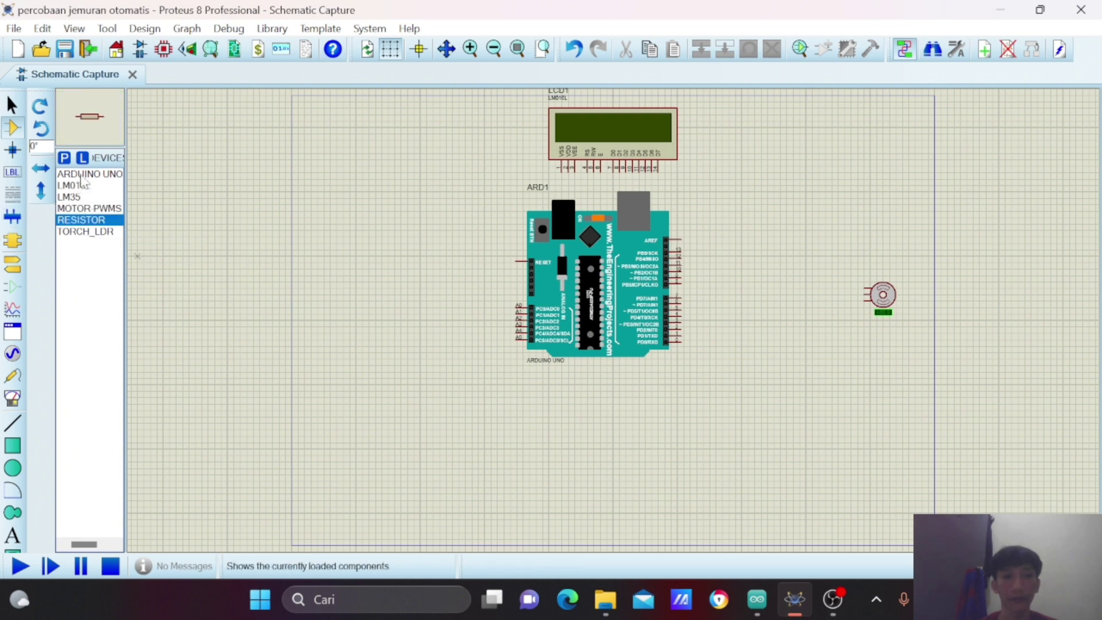
pyautogui.click(86, 232)
pyautogui.click(12, 105)
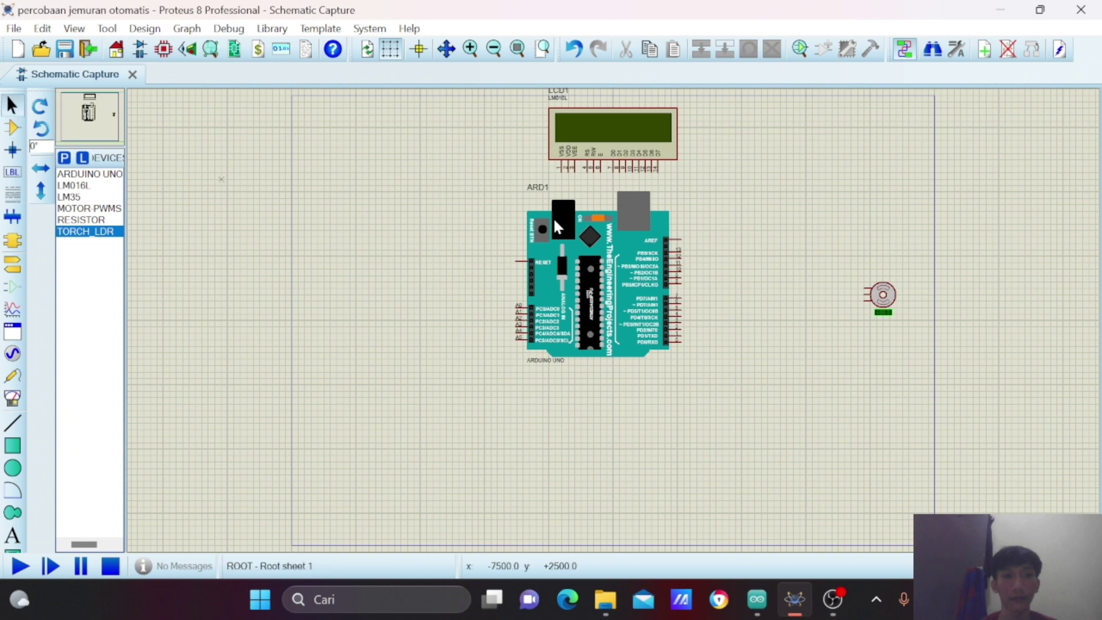
pyautogui.click(616, 271)
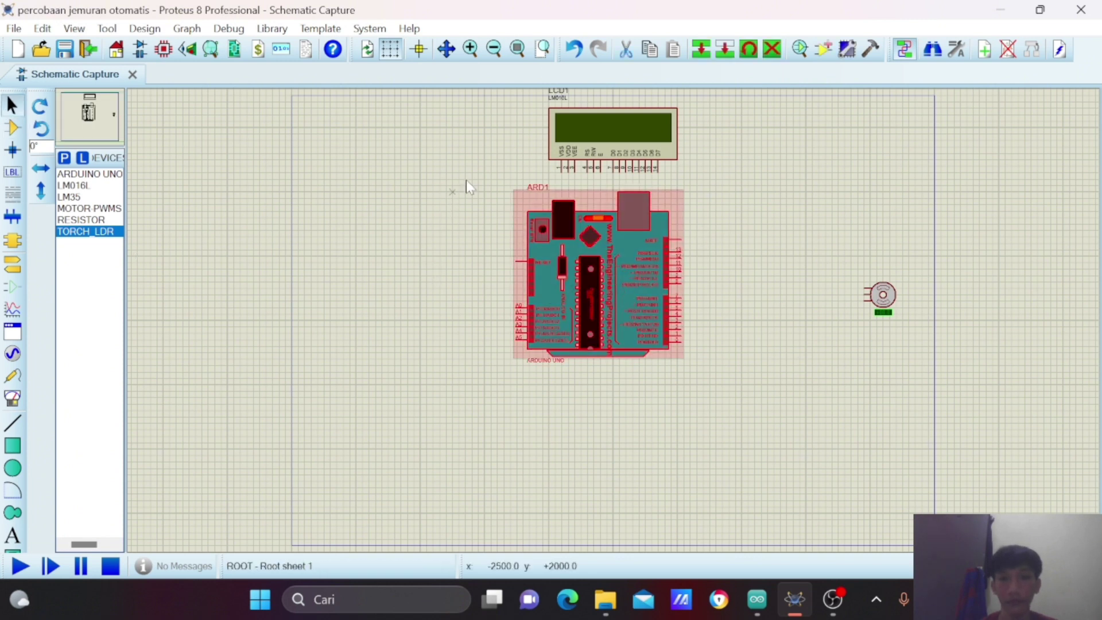
pyautogui.moveTo(466, 180); pyautogui.dragTo(768, 372)
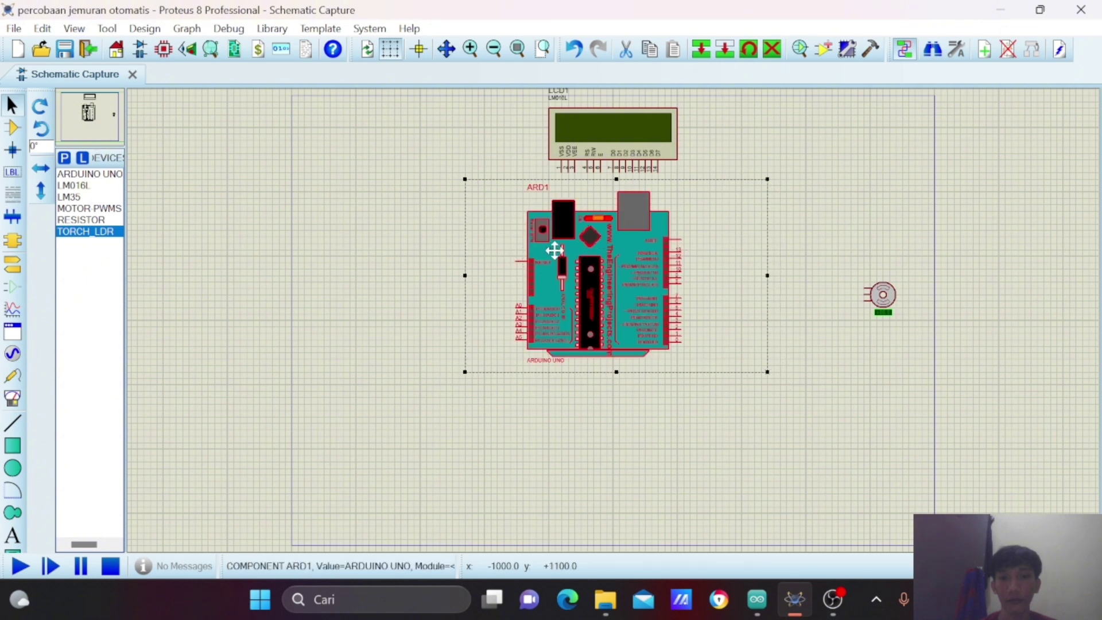
pyautogui.moveTo(600, 269); pyautogui.dragTo(603, 315)
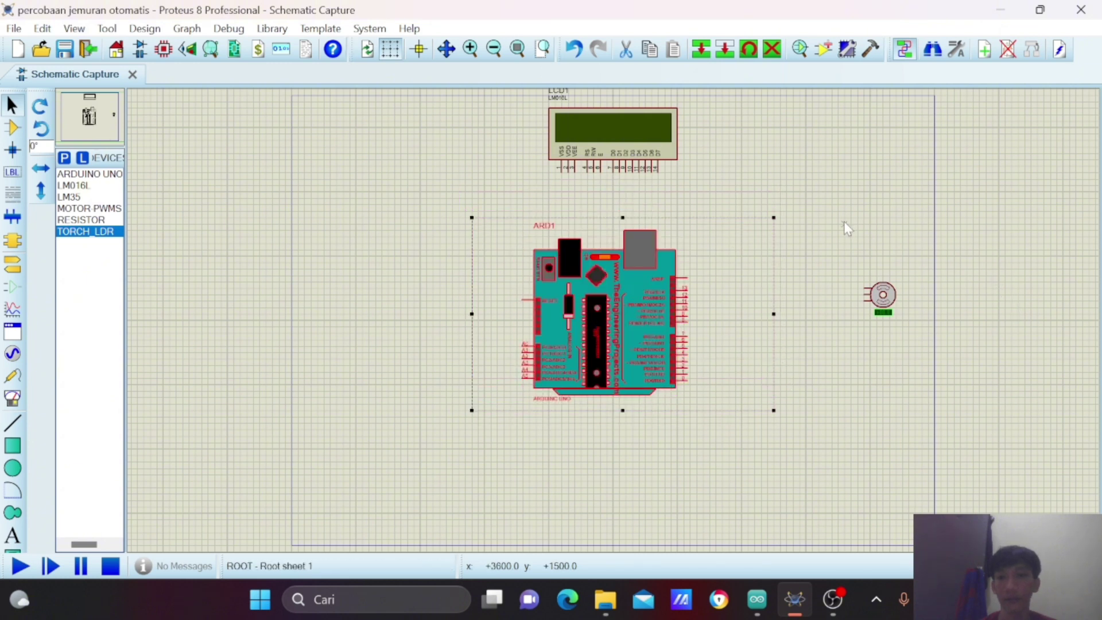
pyautogui.moveTo(851, 273); pyautogui.dragTo(926, 353)
pyautogui.moveTo(890, 315); pyautogui.dragTo(899, 338)
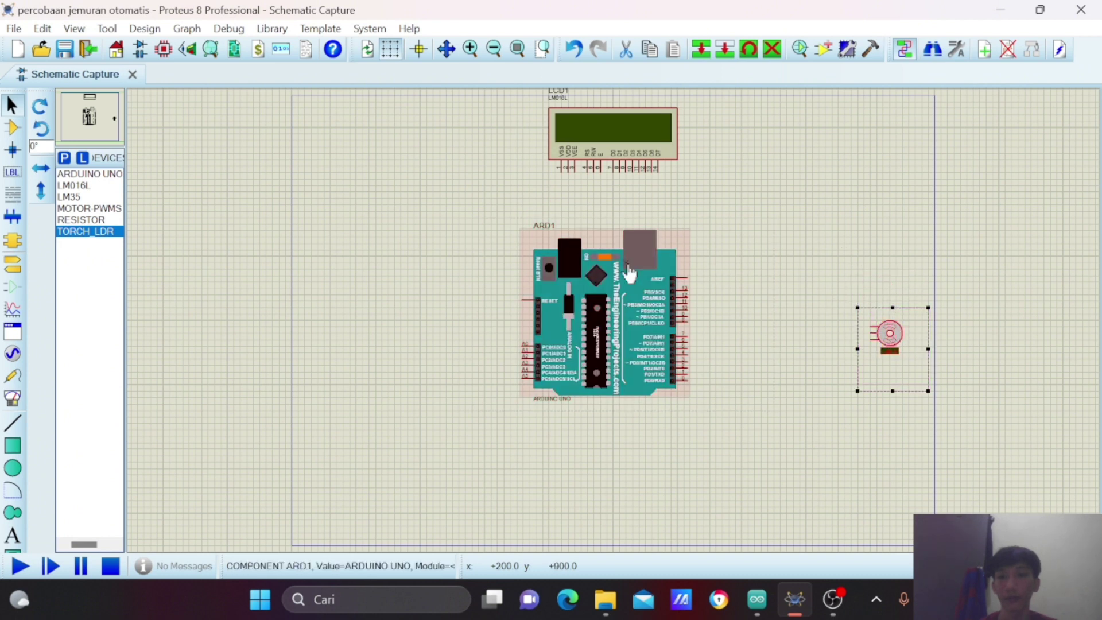
# Shift the Arduino Uno board slightly up and to the left beneath the LCD, then deselect it.
pyautogui.click(610, 280)
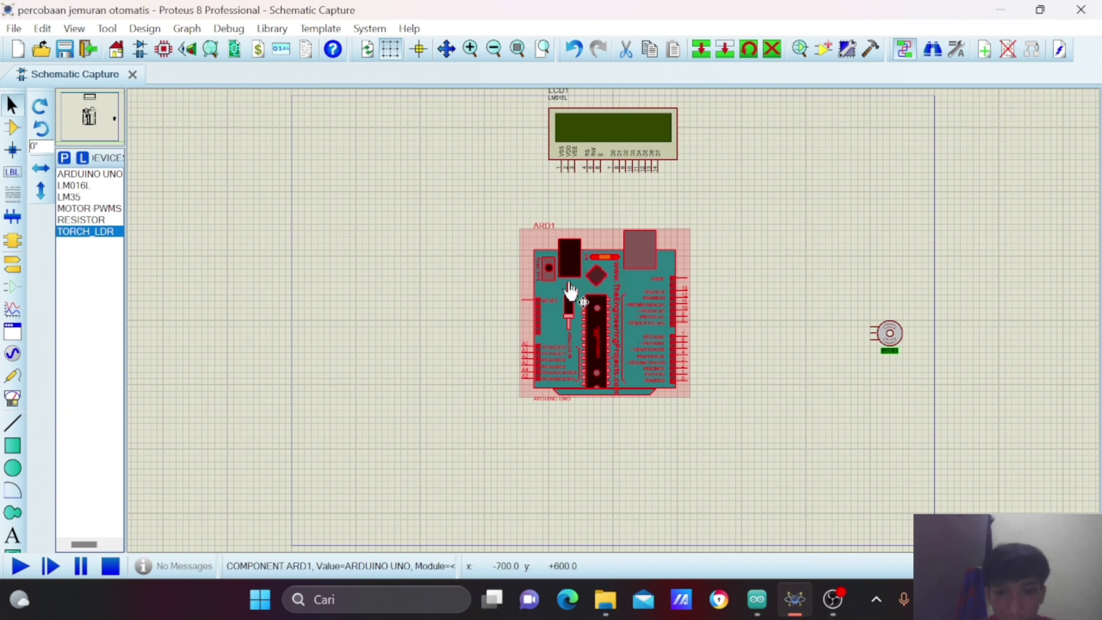
pyautogui.moveTo(503, 194); pyautogui.dragTo(747, 421)
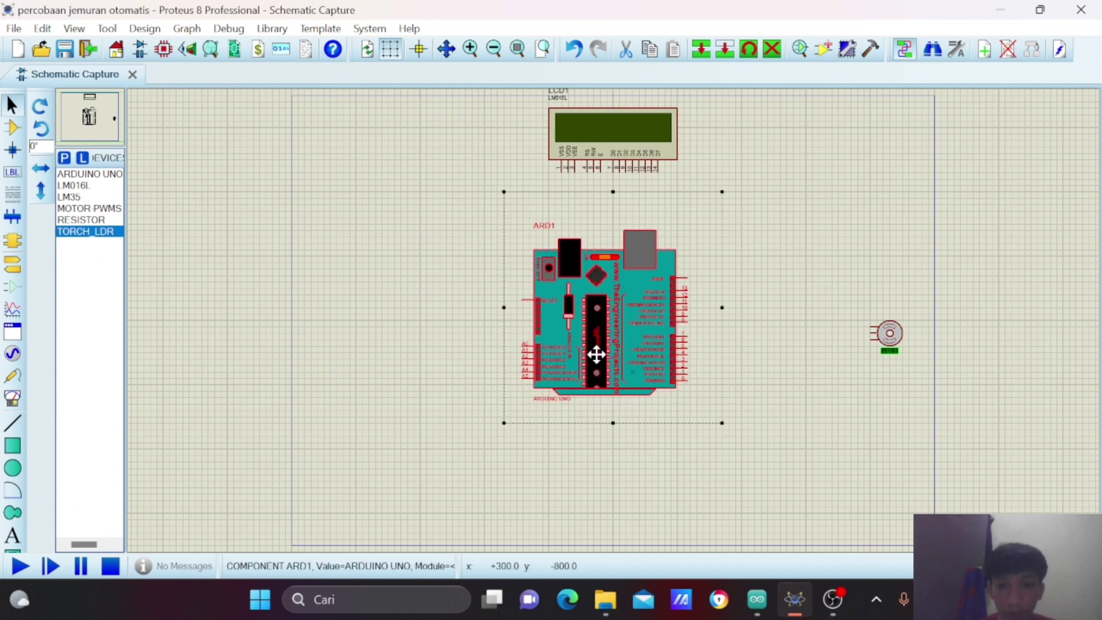
pyautogui.moveTo(597, 339); pyautogui.dragTo(571, 325)
pyautogui.moveTo(556, 323); pyautogui.dragTo(593, 323)
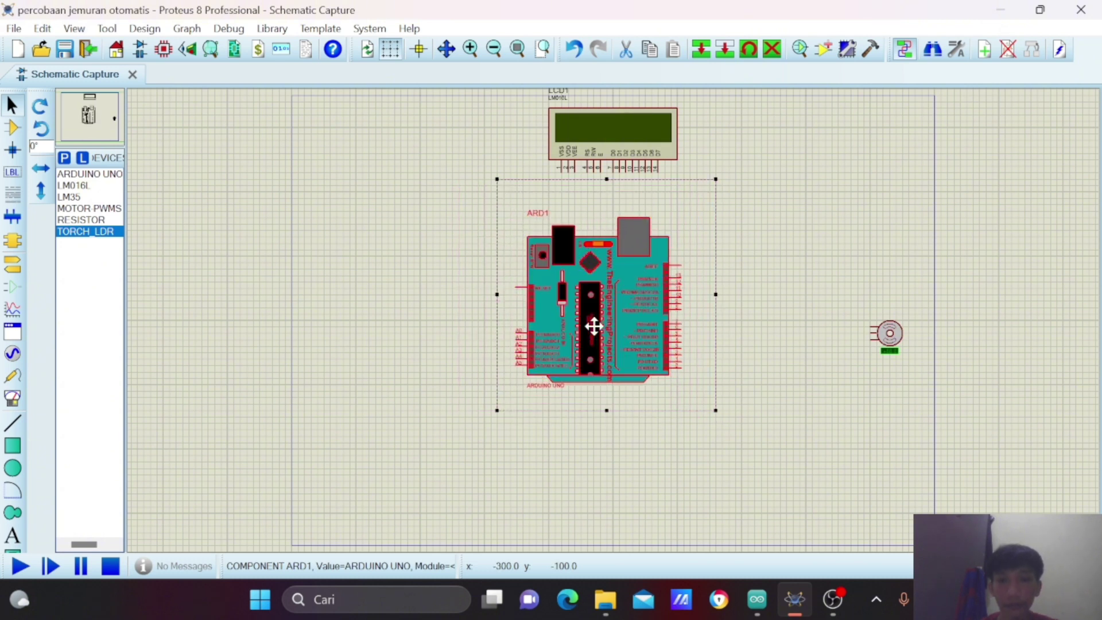
pyautogui.click(794, 248)
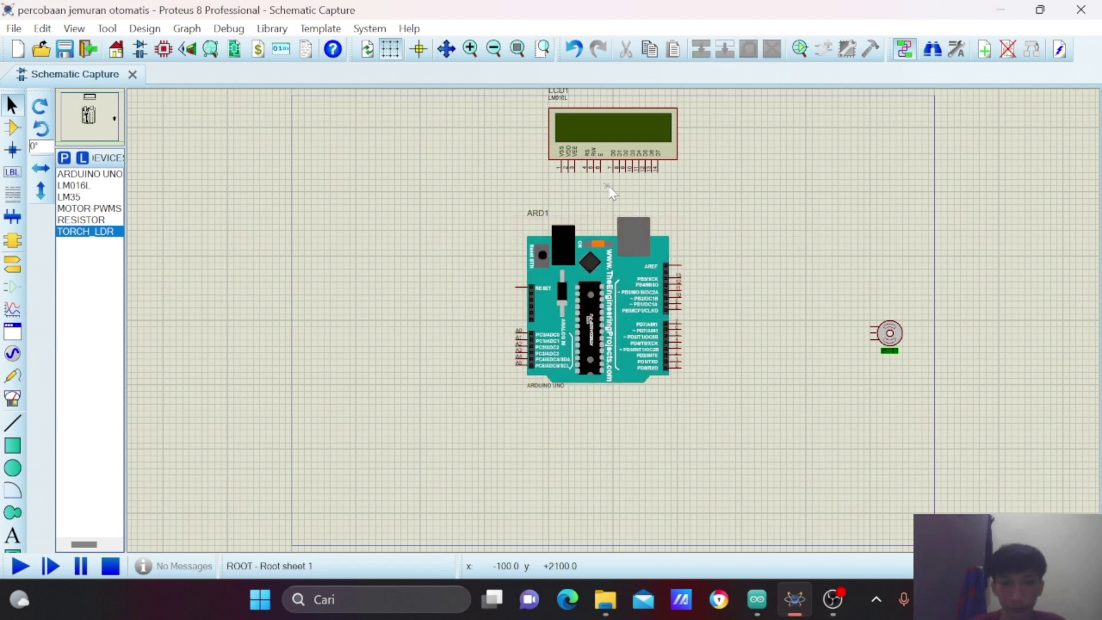
# Wire Arduino digital pins 2, 3 and 4 to the LCD's D7, D6 and D4 pins, routed around the board's right side.
pyautogui.press('F5')
pyautogui.click(688, 491)
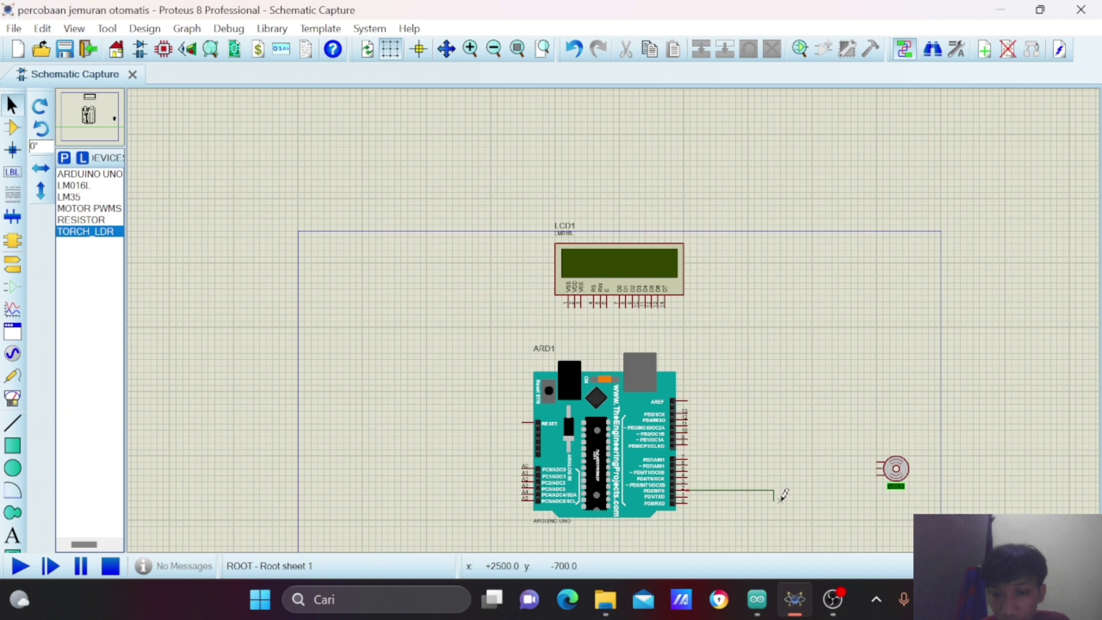
pyautogui.click(812, 490)
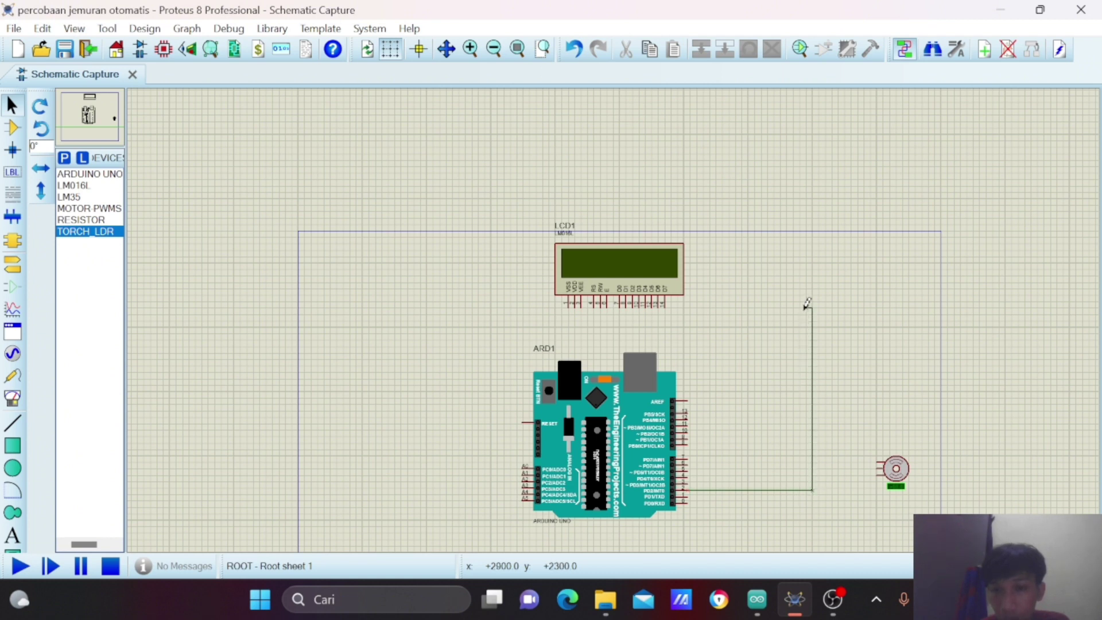
pyautogui.click(665, 307)
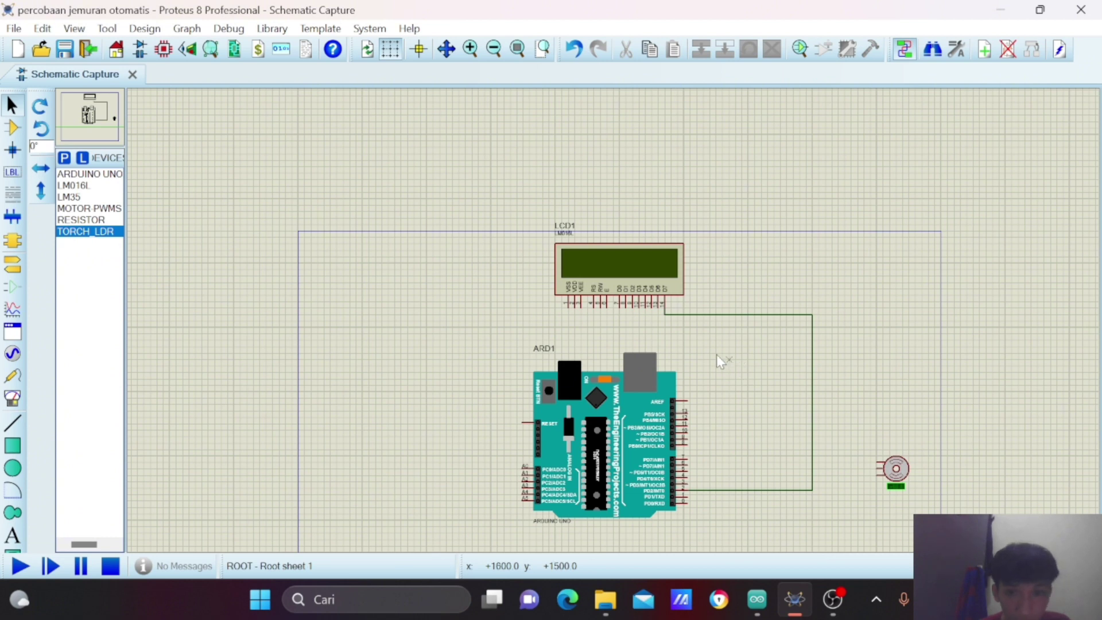
pyautogui.click(688, 485)
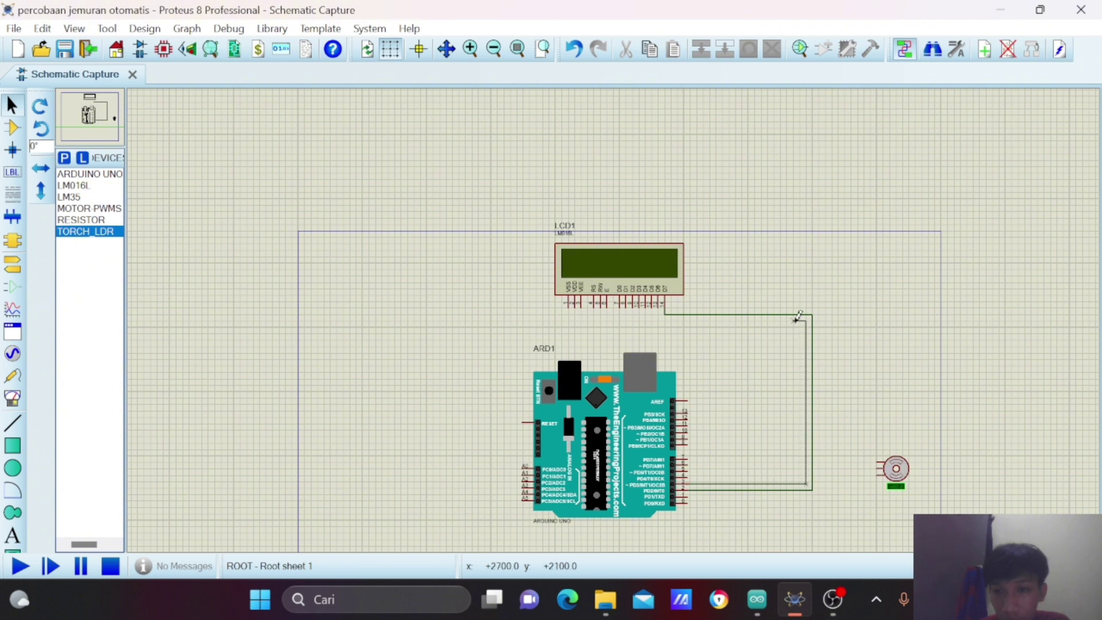
pyautogui.click(659, 309)
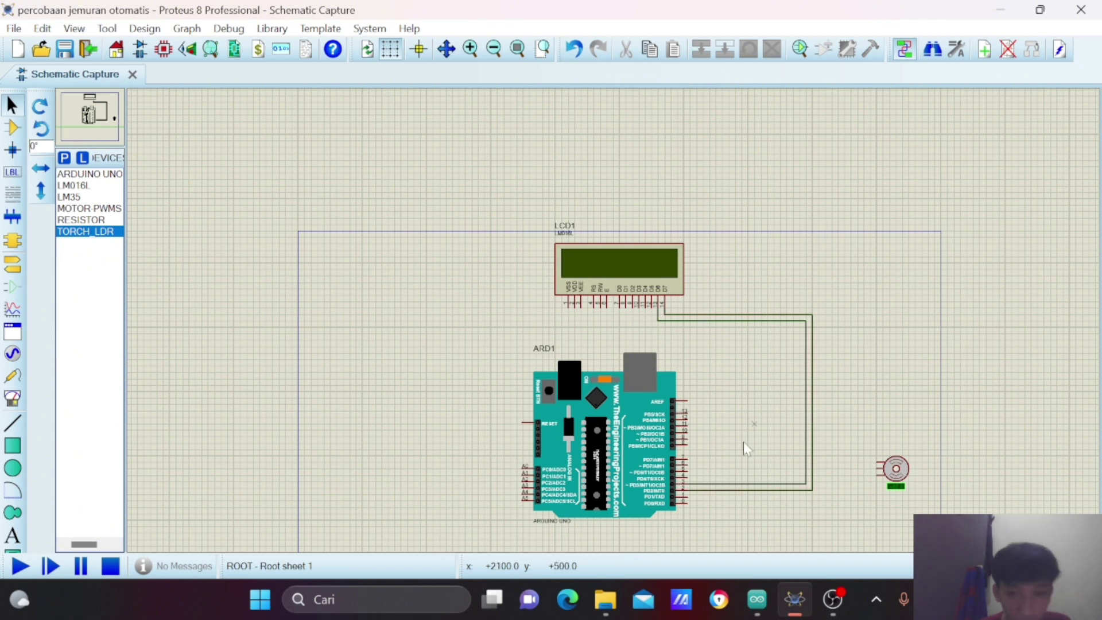
pyautogui.click(692, 484)
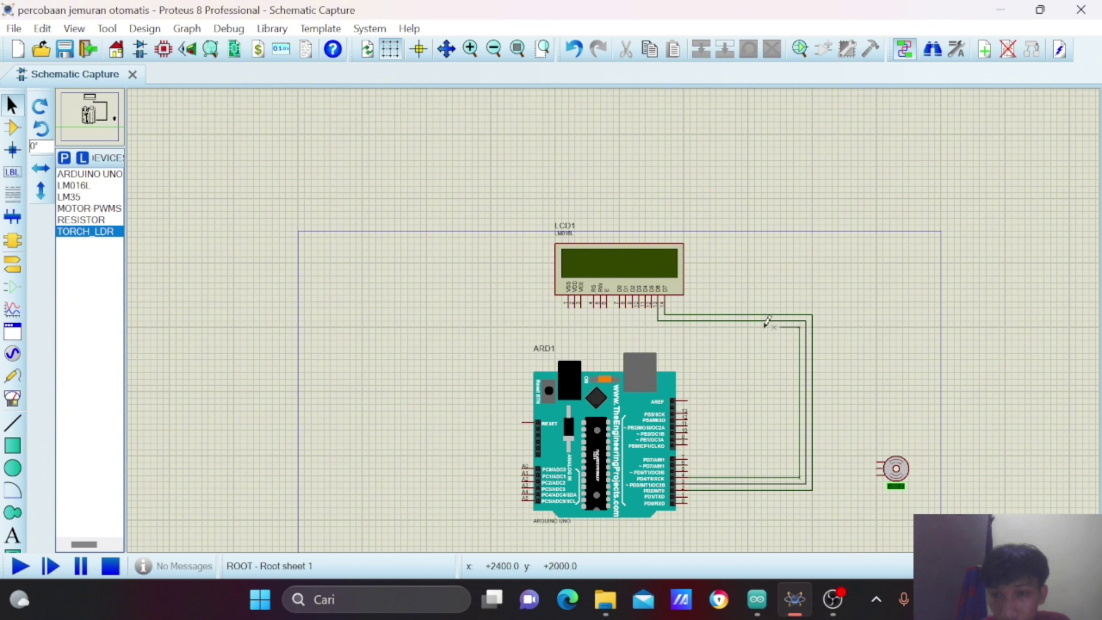
pyautogui.click(650, 303)
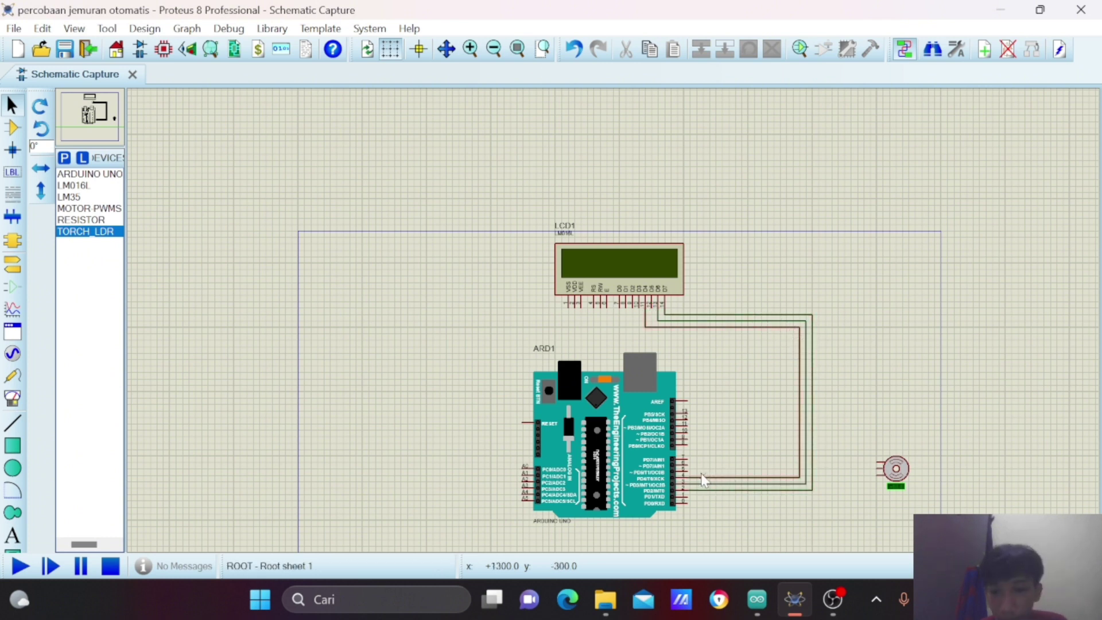
# Wire Arduino pin 11 to the LCD's E pin and pin 12 to its RS pin, routed inside the existing wires.
pyautogui.click(690, 427)
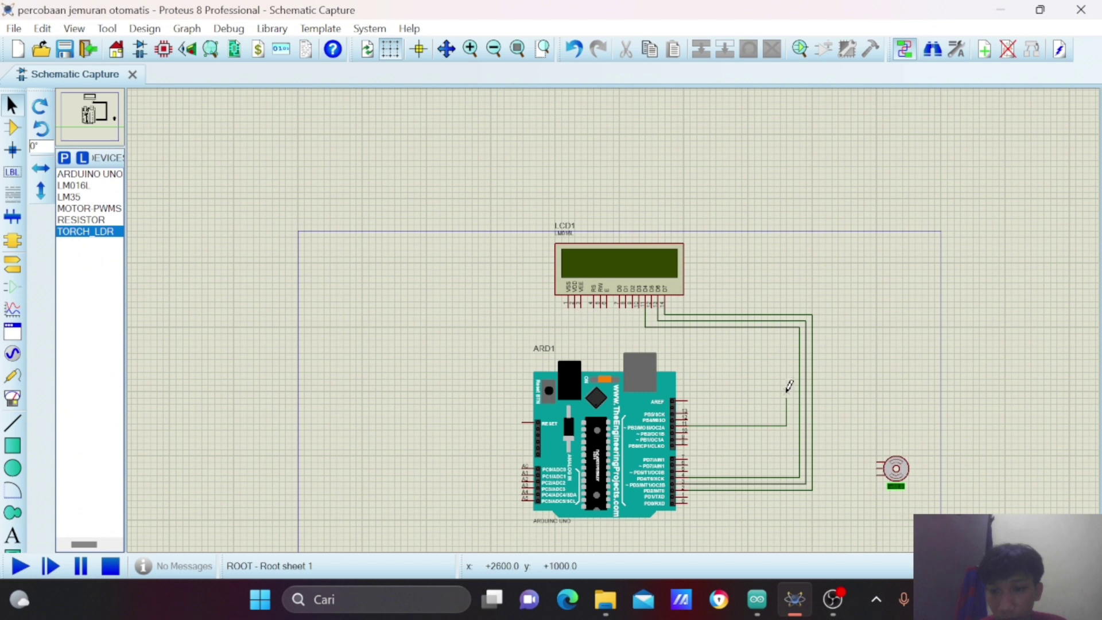
pyautogui.click(787, 333)
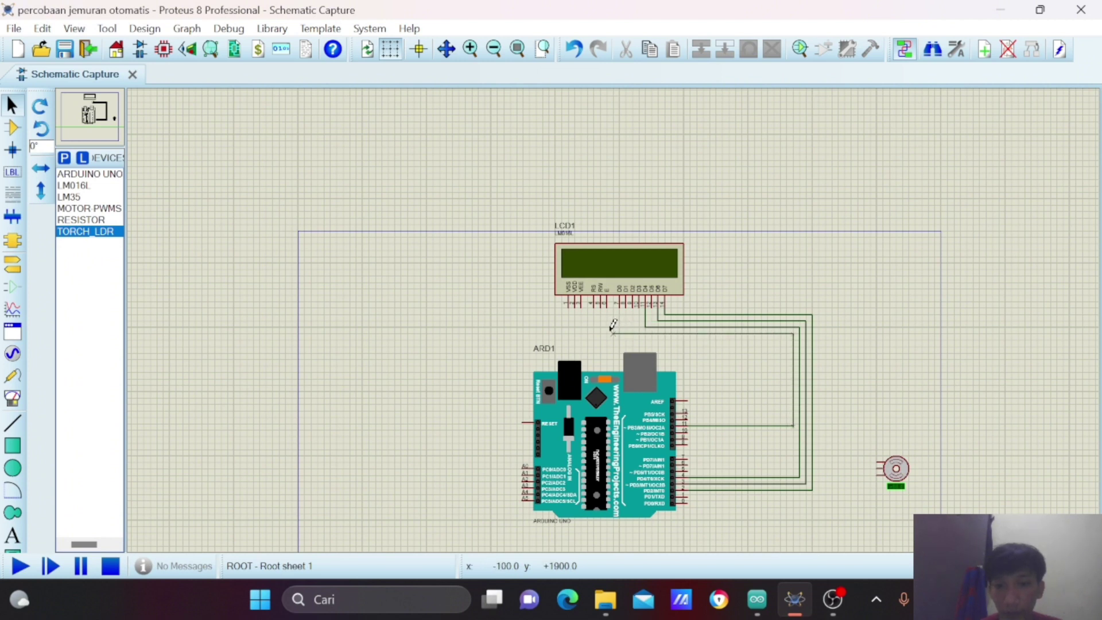
pyautogui.click(607, 308)
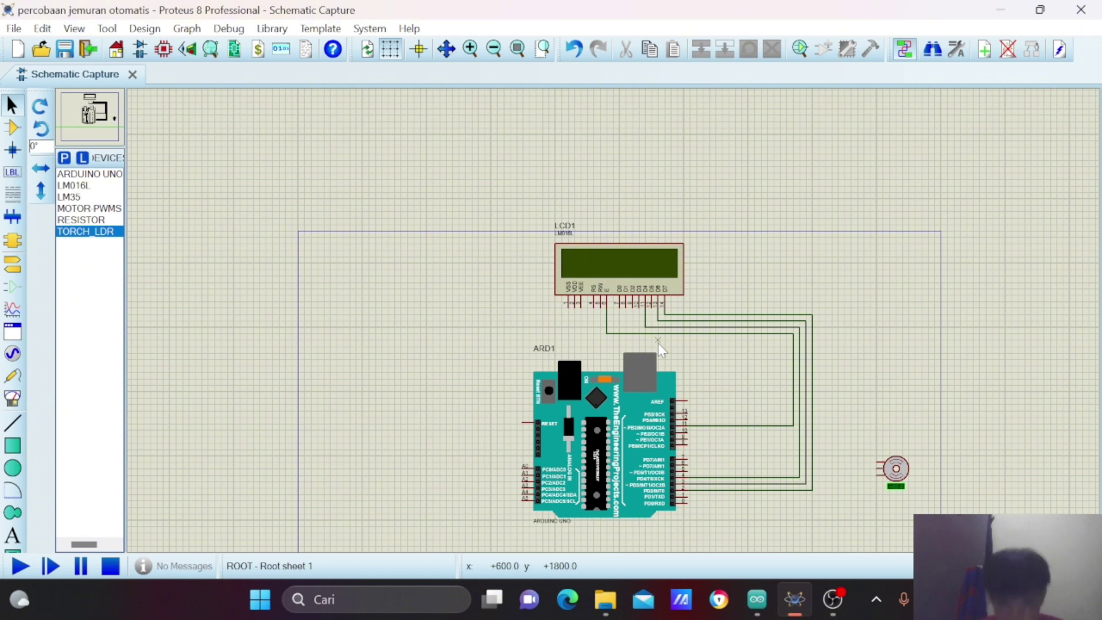
pyautogui.click(689, 419)
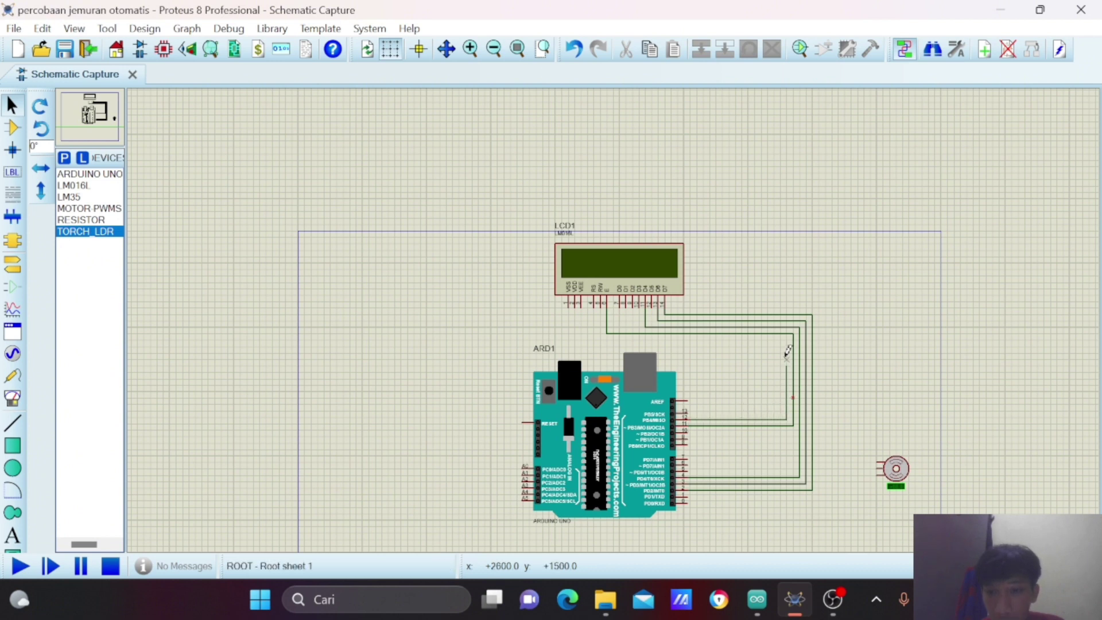
pyautogui.click(787, 339)
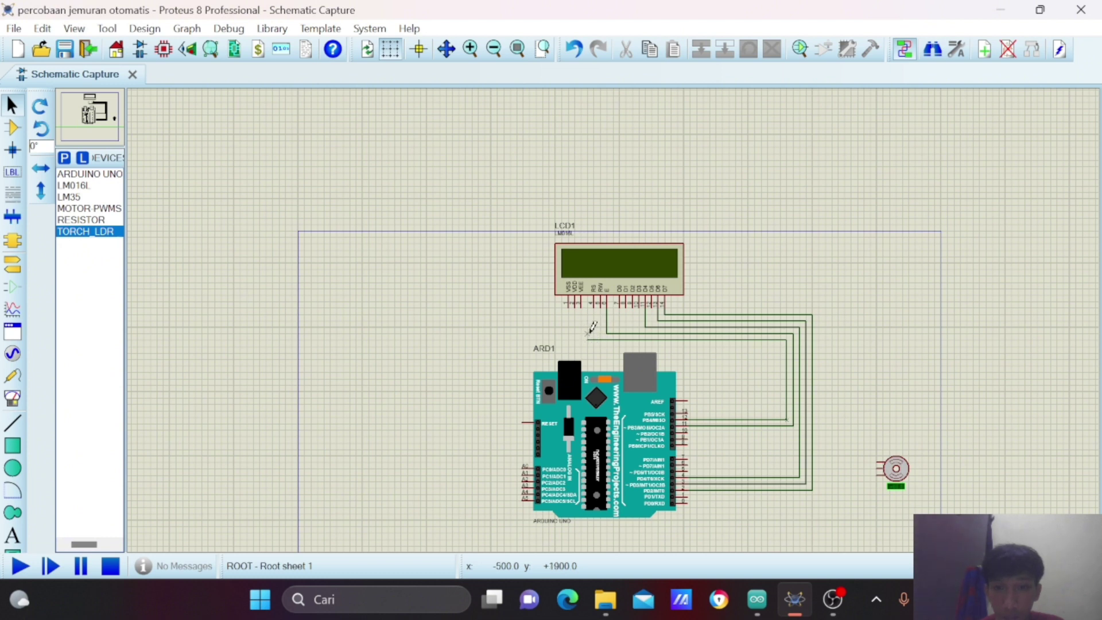
pyautogui.click(594, 303)
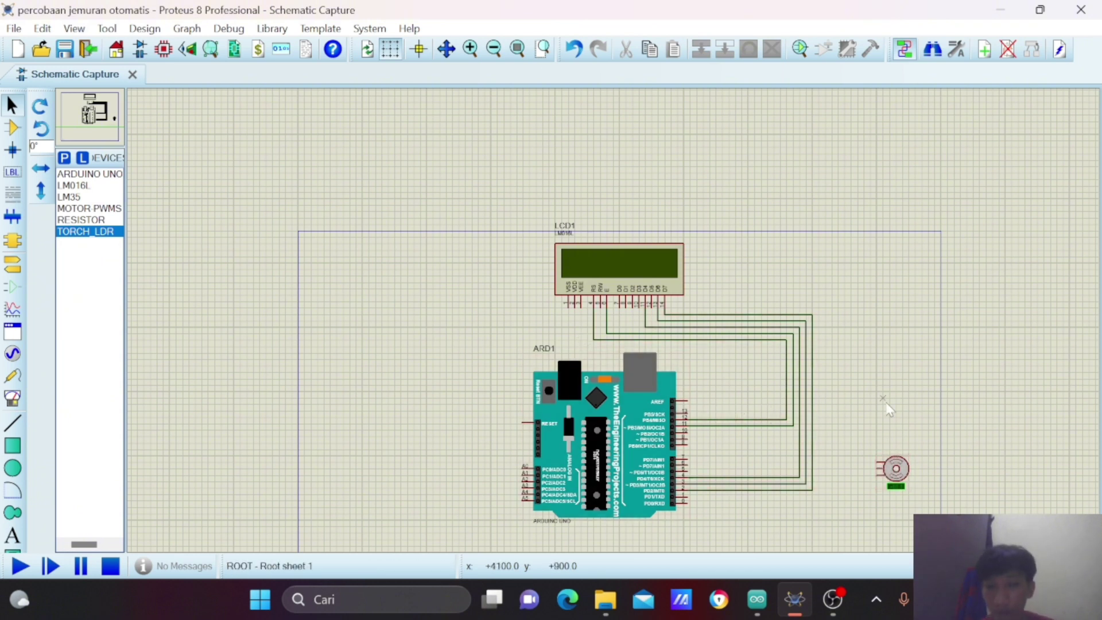
# Move the servo motor up level with Arduino pin 9 and wire that pin to the motor's CTRL pin.
pyautogui.click(897, 480)
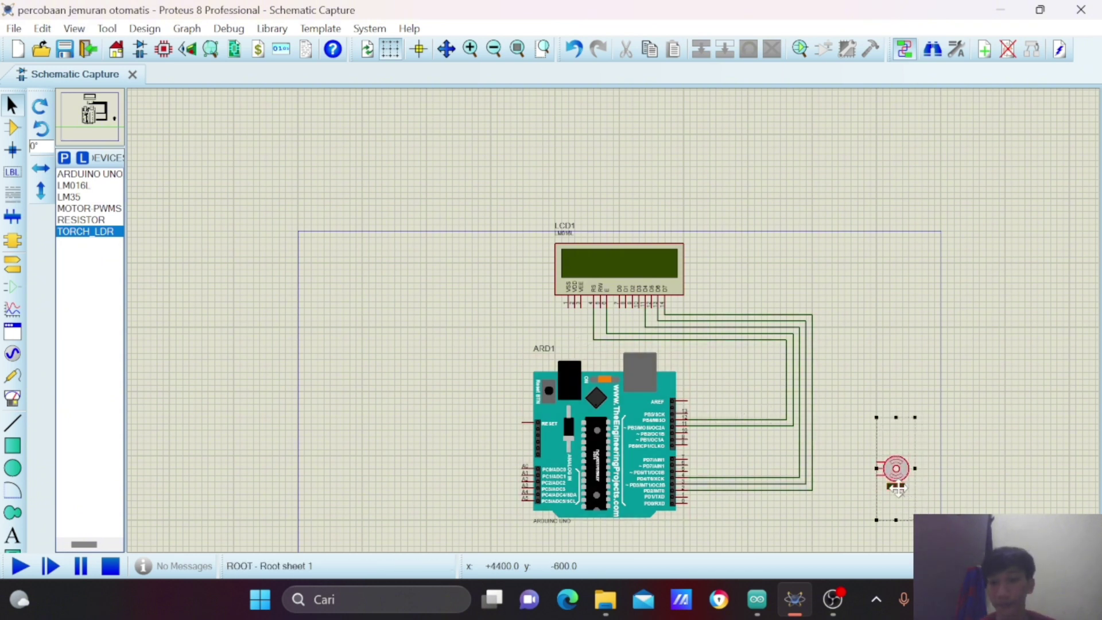
pyautogui.moveTo(896, 487); pyautogui.dragTo(897, 453)
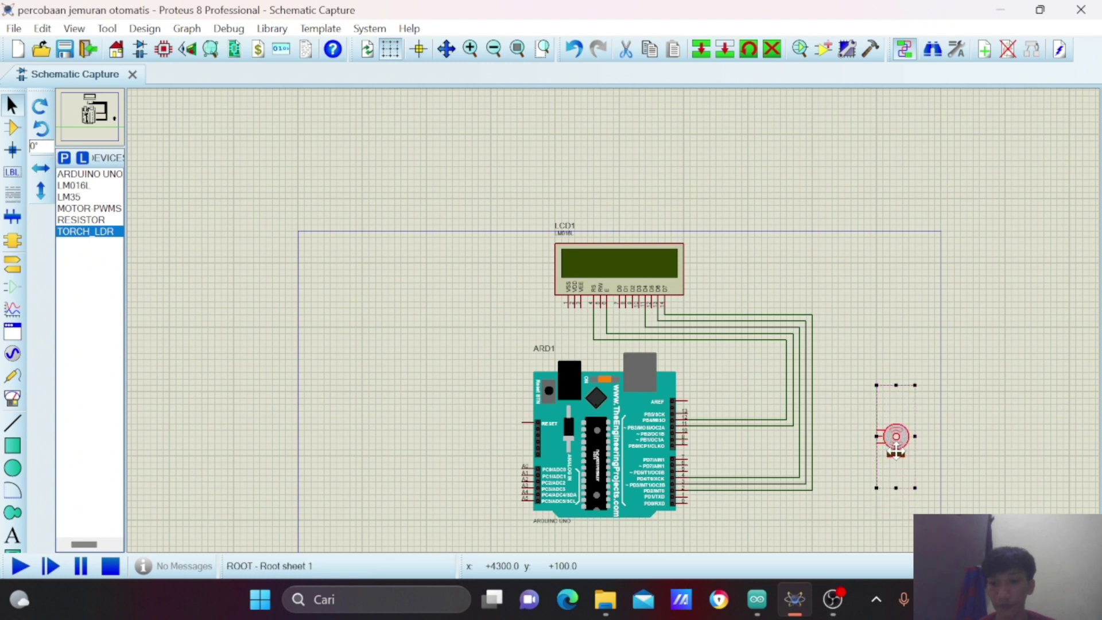
pyautogui.click(688, 439)
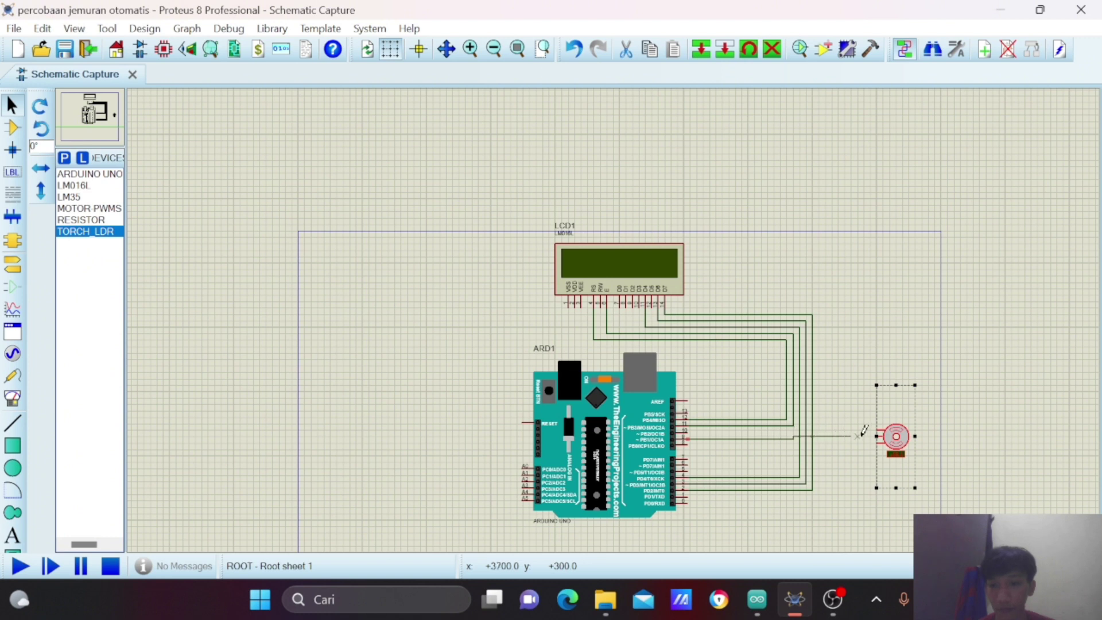
pyautogui.click(876, 436)
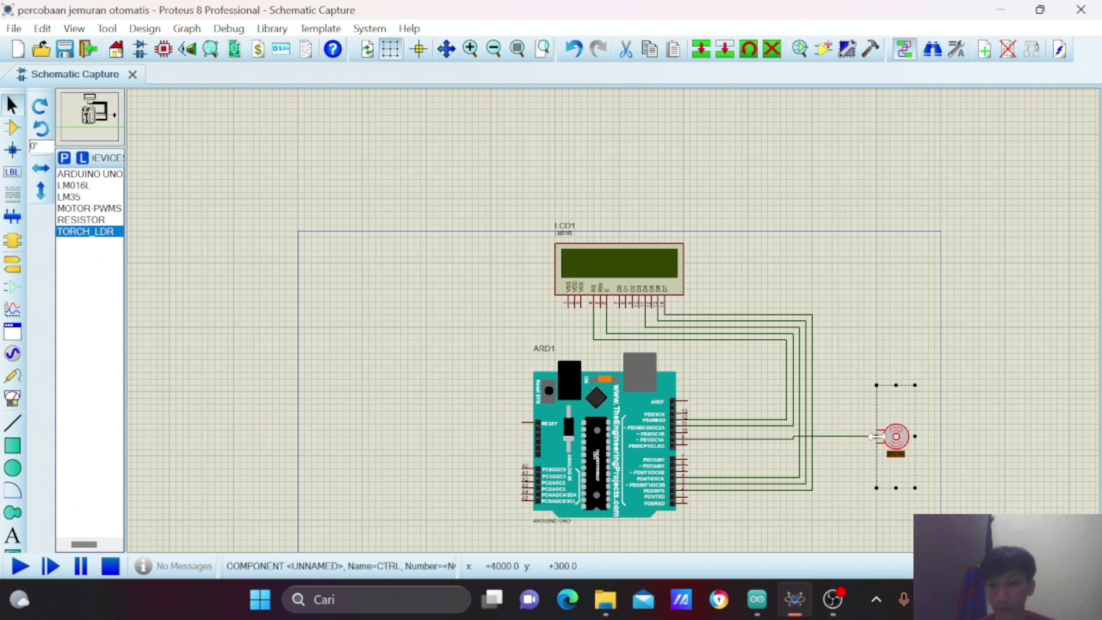
# Deselect the servo motor and wire the LCD's RW pin to its VSS pin.
pyautogui.click(851, 374)
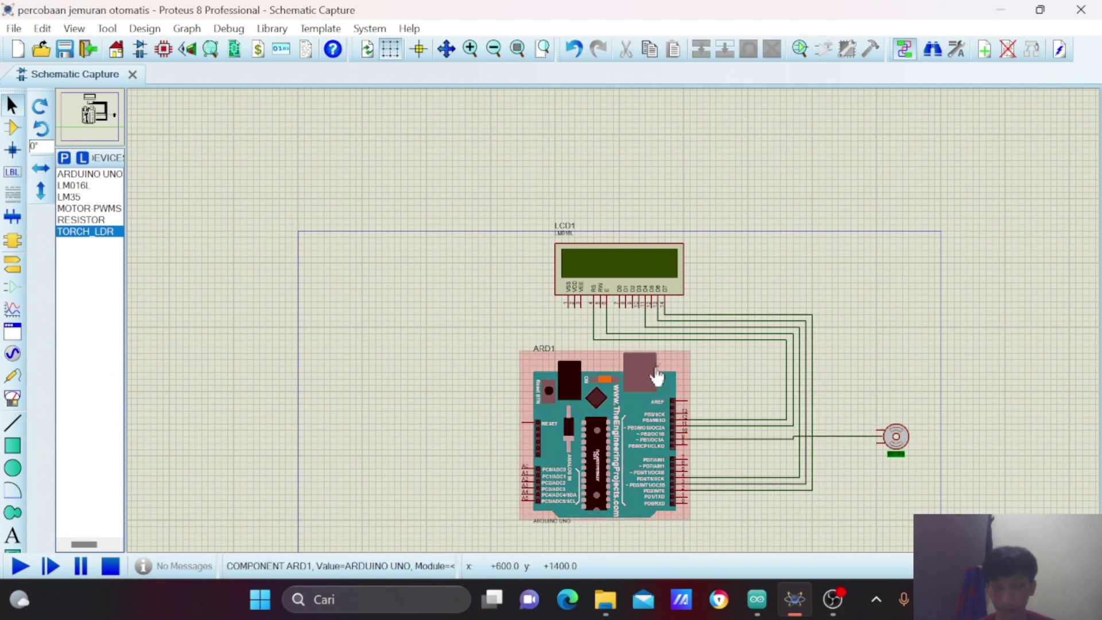
pyautogui.scroll(2, 657, 376)
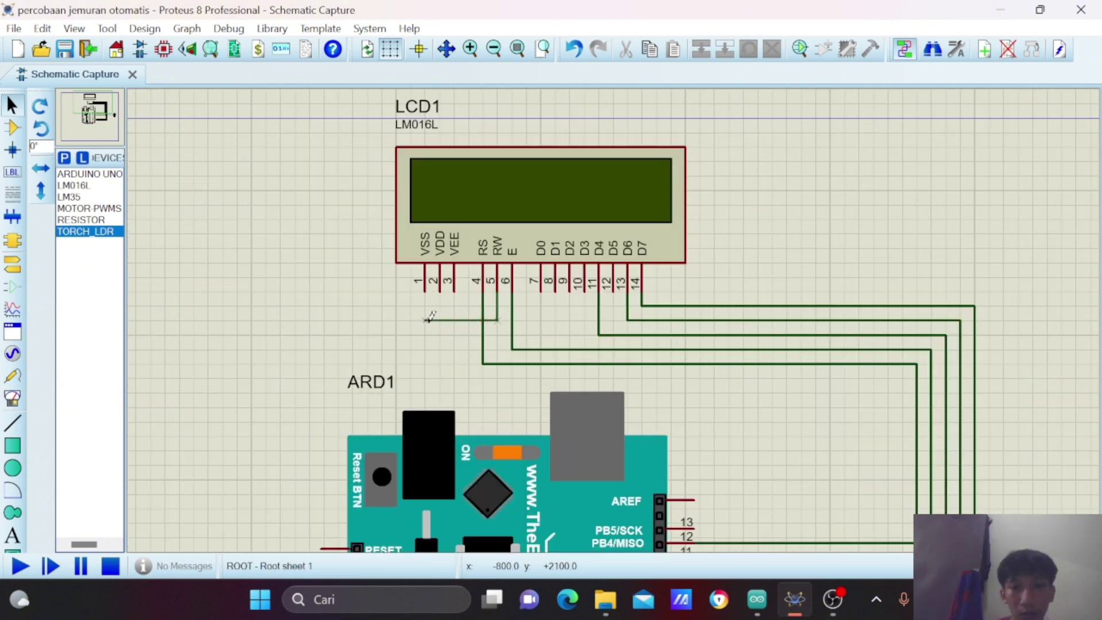
pyautogui.click(425, 288)
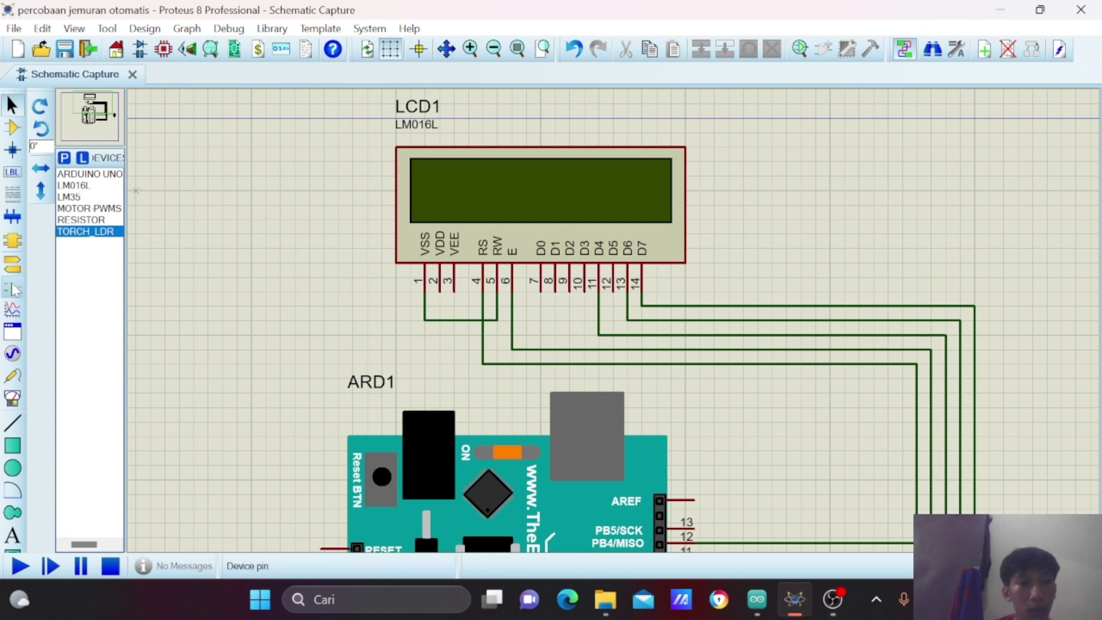
# Place a POWER terminal to the left of the LCD and a GROUND terminal below its VEE pin.
pyautogui.click(21, 263)
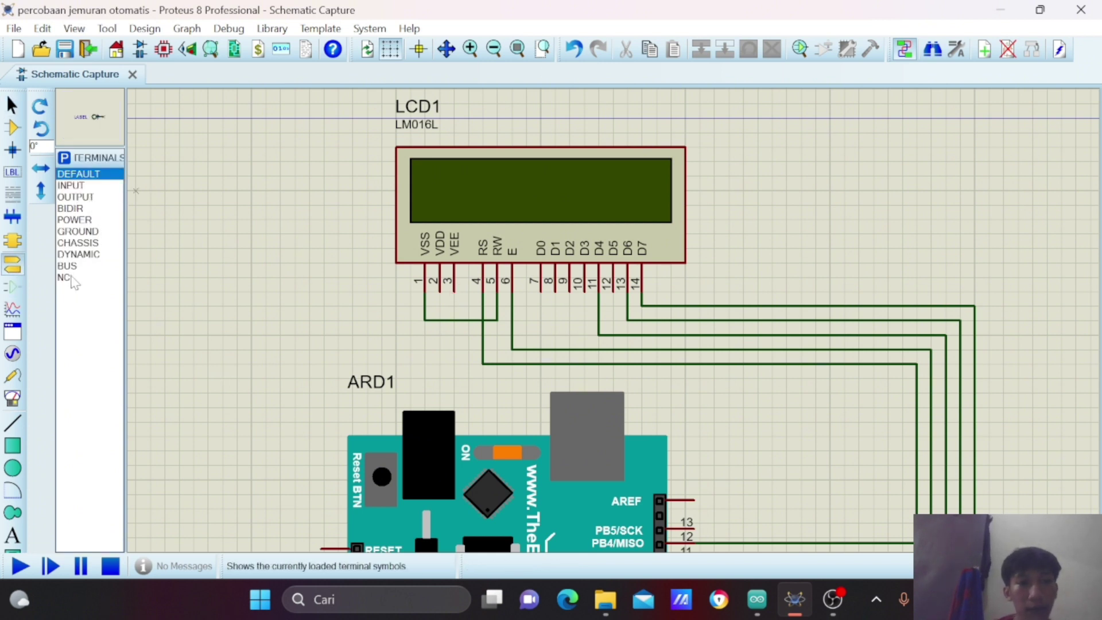
pyautogui.click(78, 220)
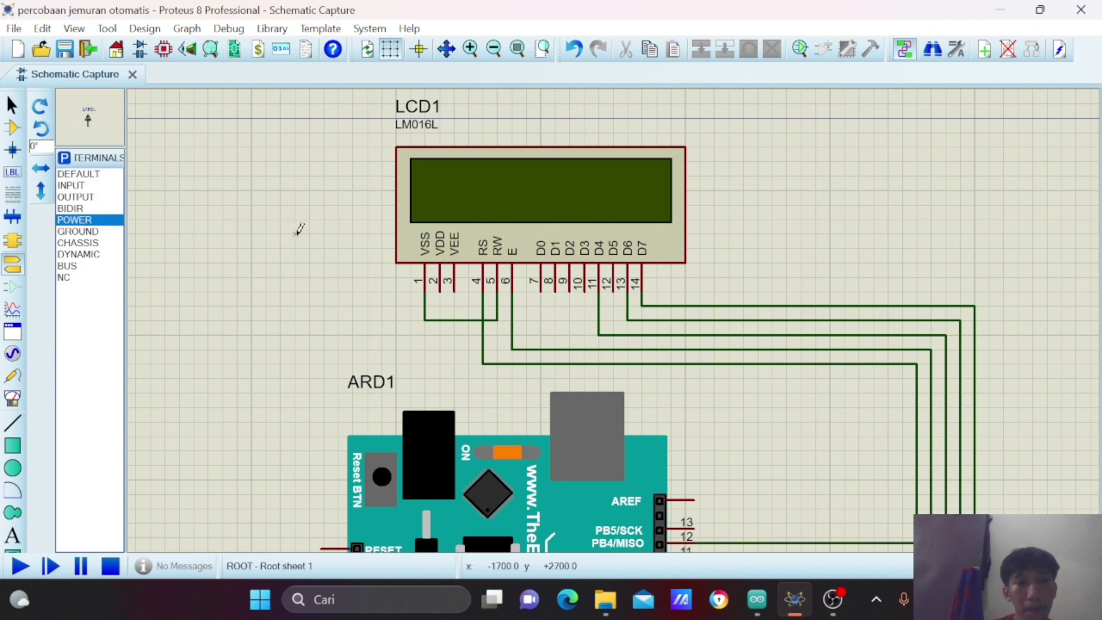
pyautogui.click(323, 220)
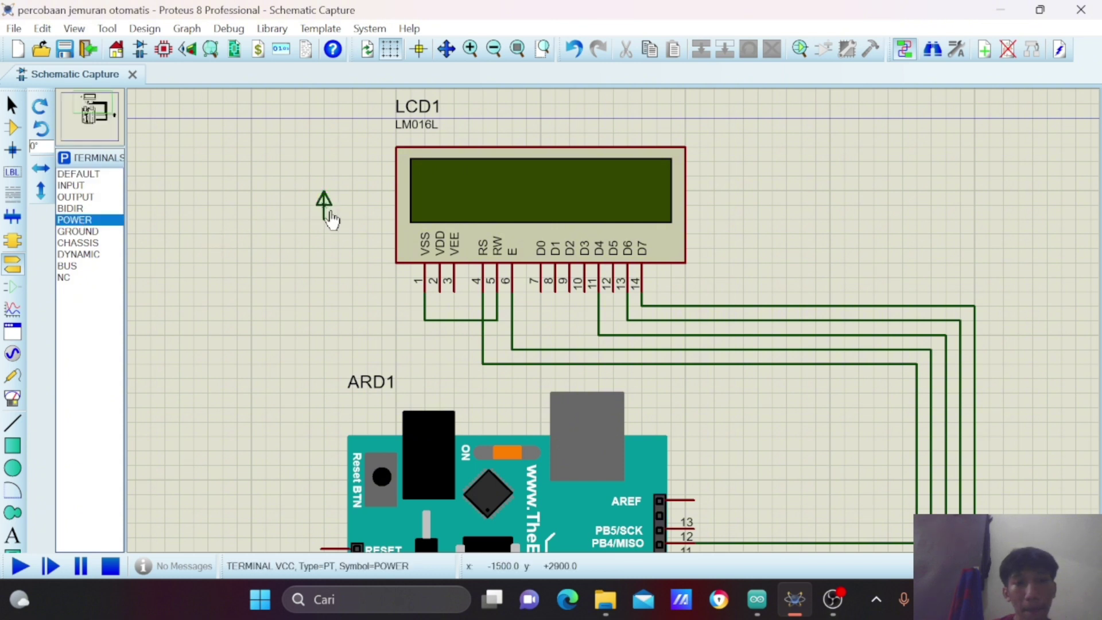
pyautogui.click(85, 233)
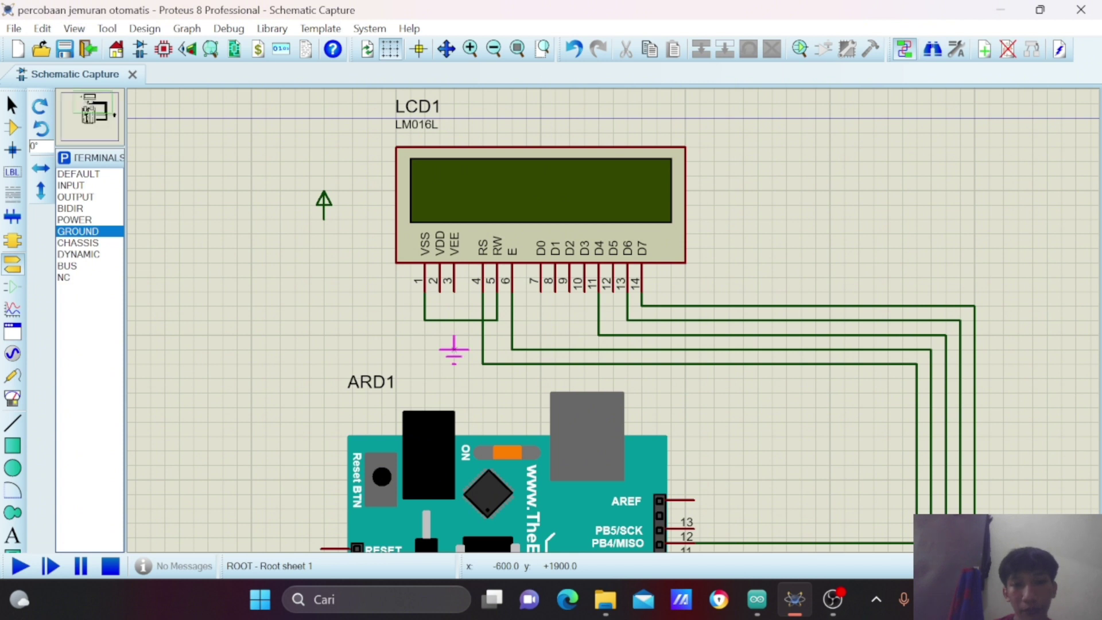
pyautogui.click(454, 346)
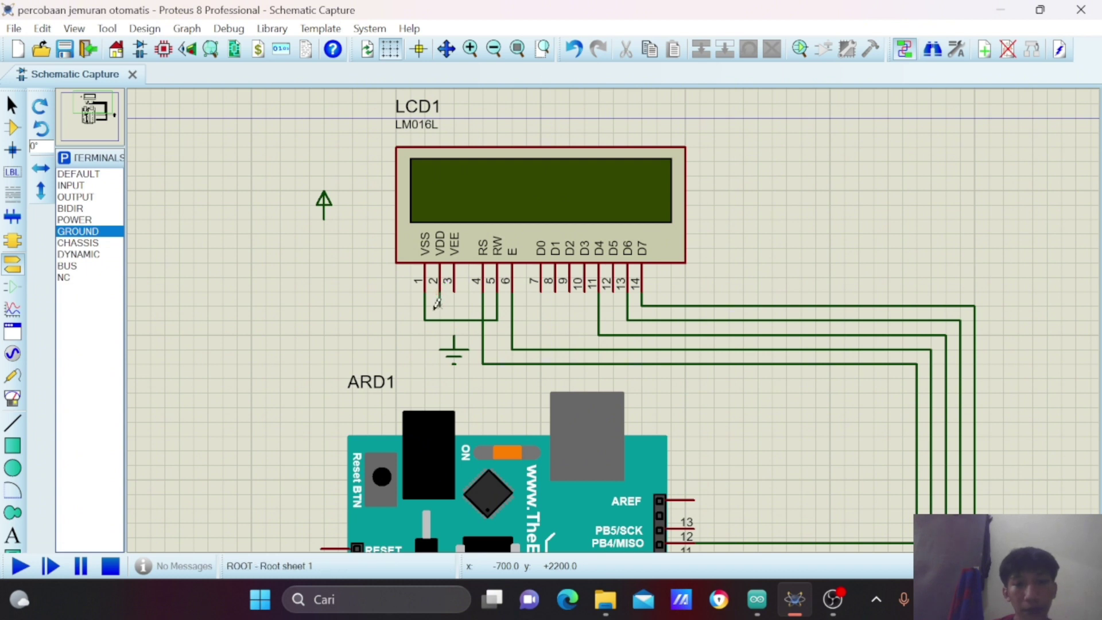
# Wire the LCD's VDD pin to the power terminal and its VEE pin to the ground terminal.
pyautogui.click(438, 305)
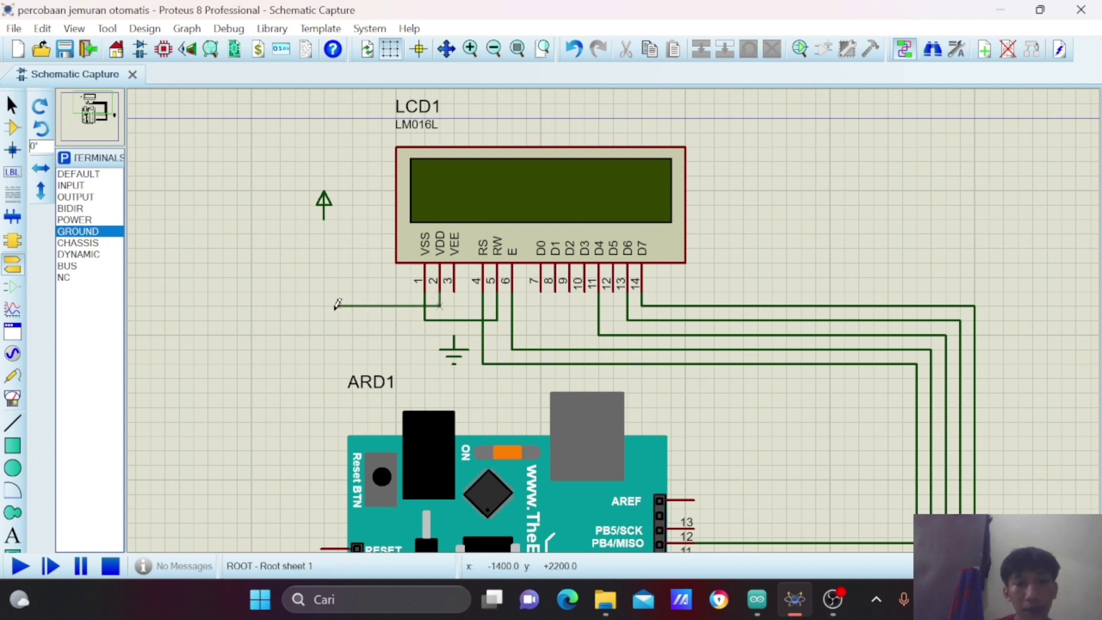
pyautogui.click(323, 200)
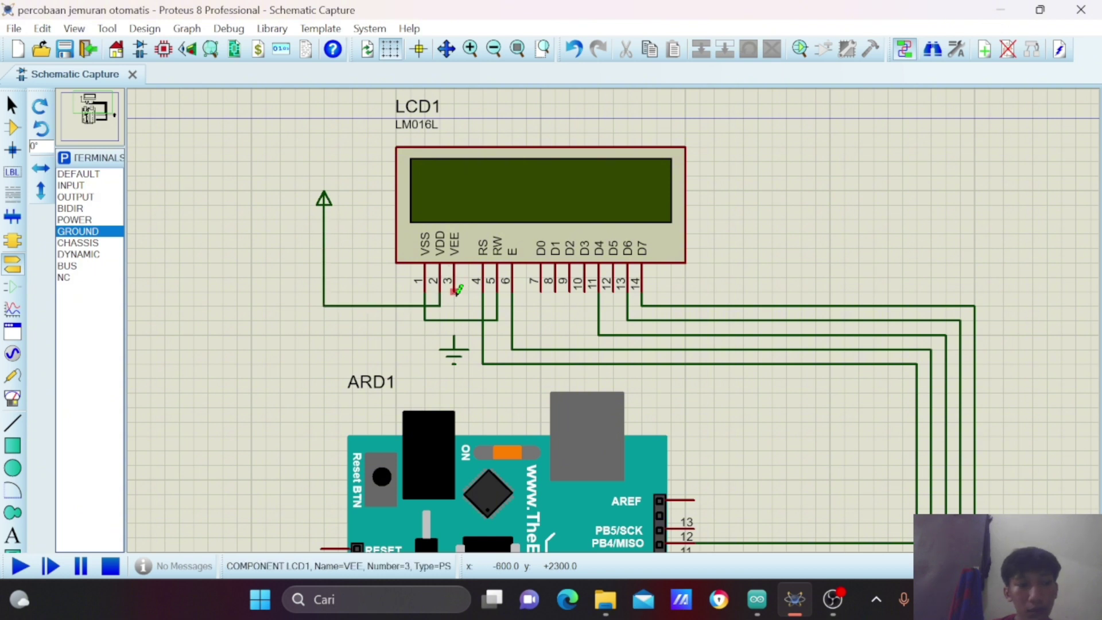
pyautogui.click(457, 291)
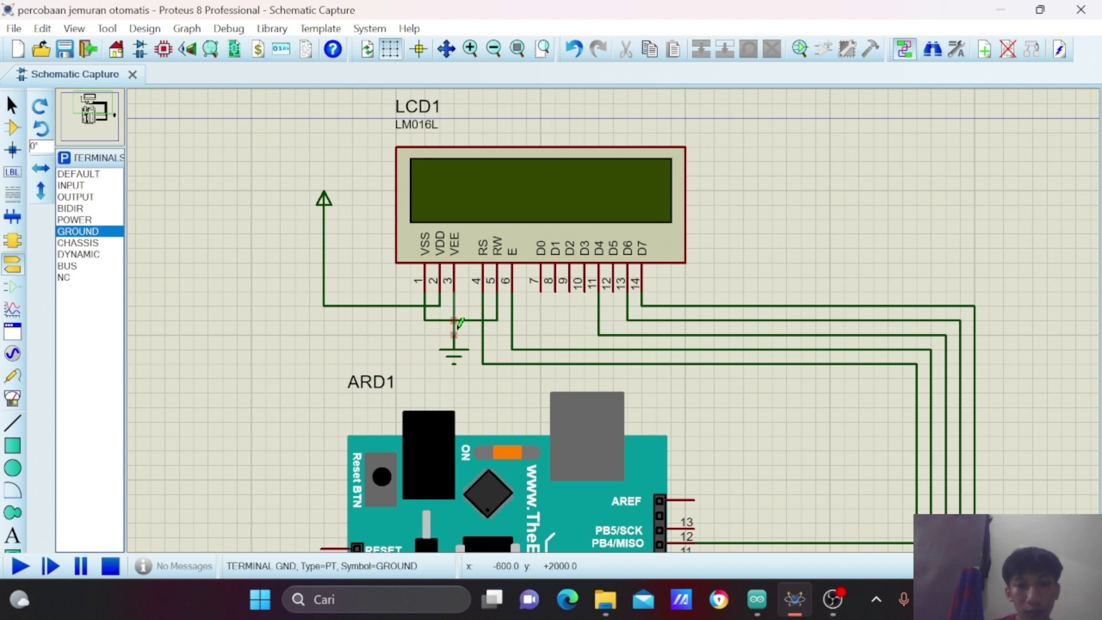
pyautogui.click(454, 333)
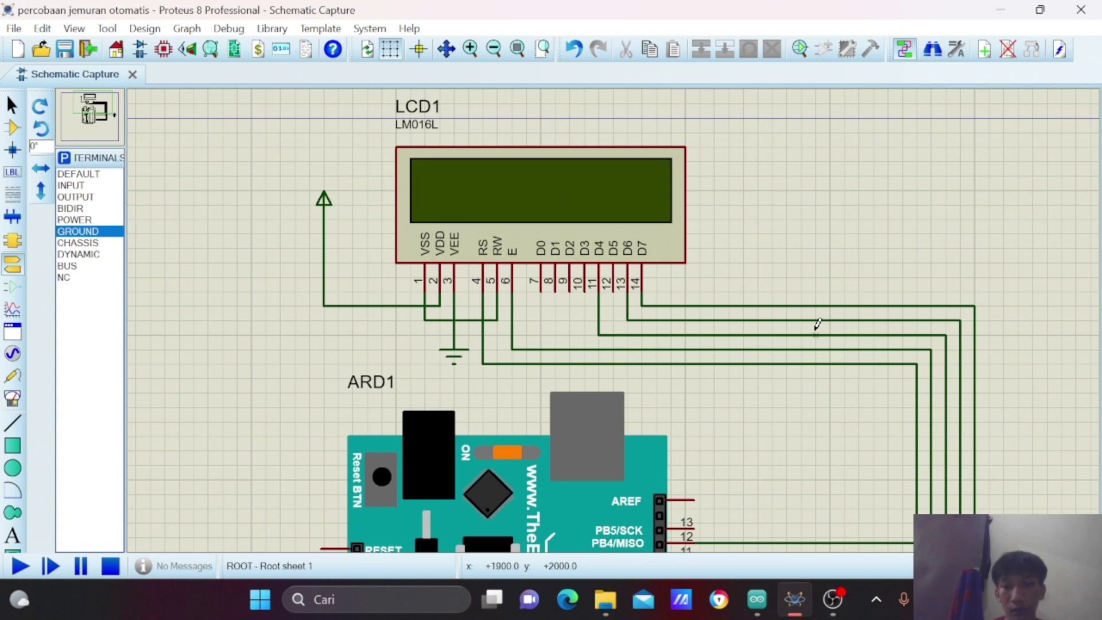
# Place a virtual terminal instrument below the servo motor.
pyautogui.scroll(-2, 706, 322)
pyautogui.scroll(-1, 707, 322)
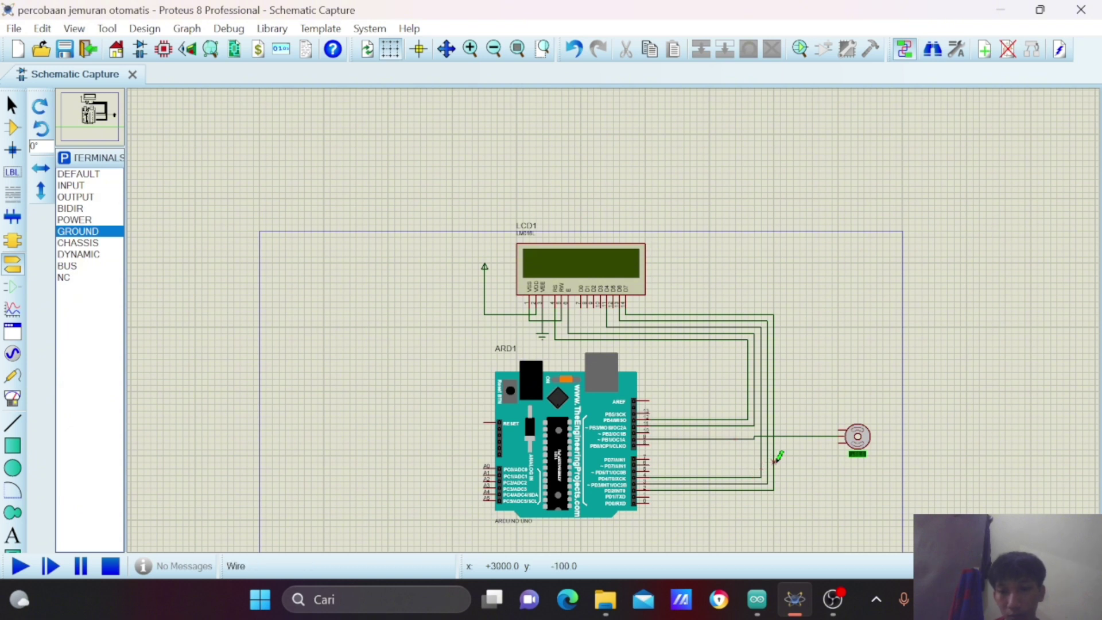
pyautogui.click(13, 398)
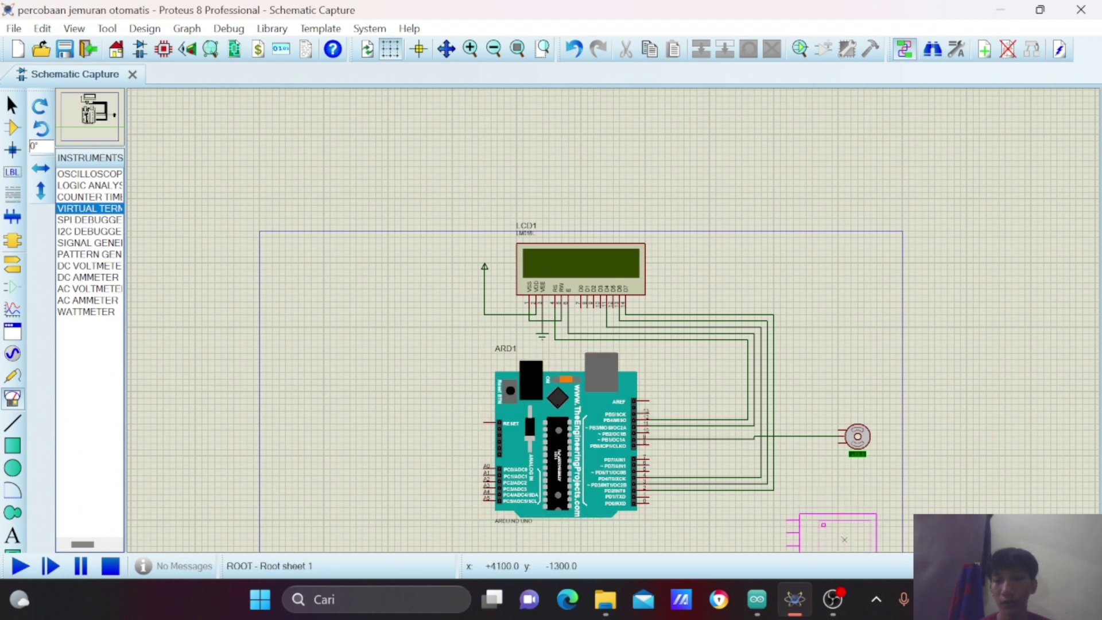
pyautogui.click(845, 546)
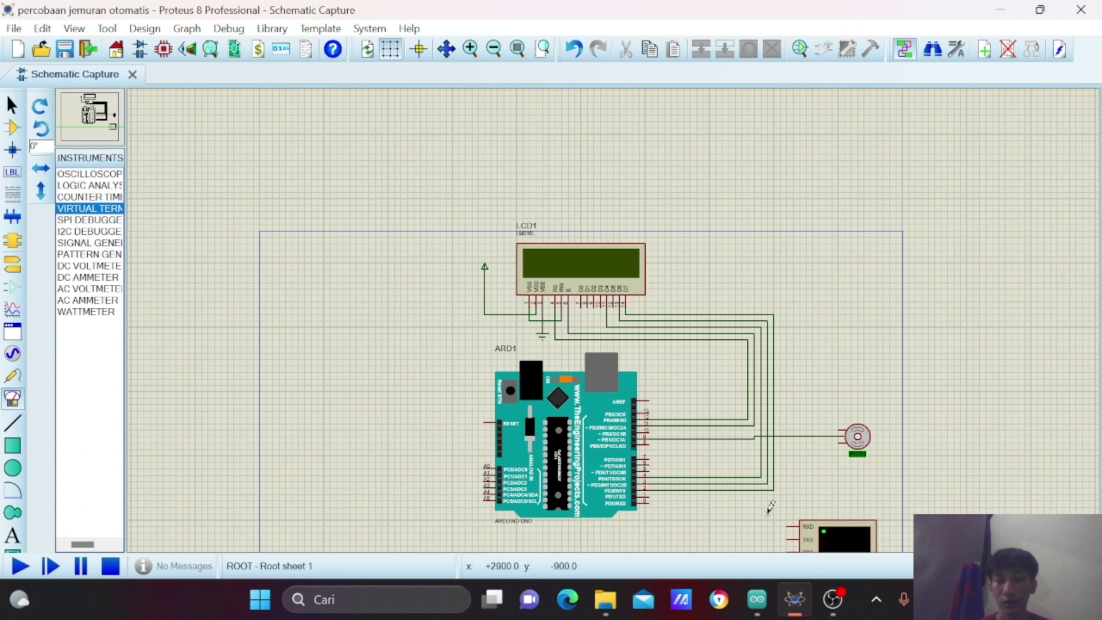
# Wire Arduino pin 1 (TXD) to the virtual terminal's RXD pin.
pyautogui.scroll(-3, 659, 371)
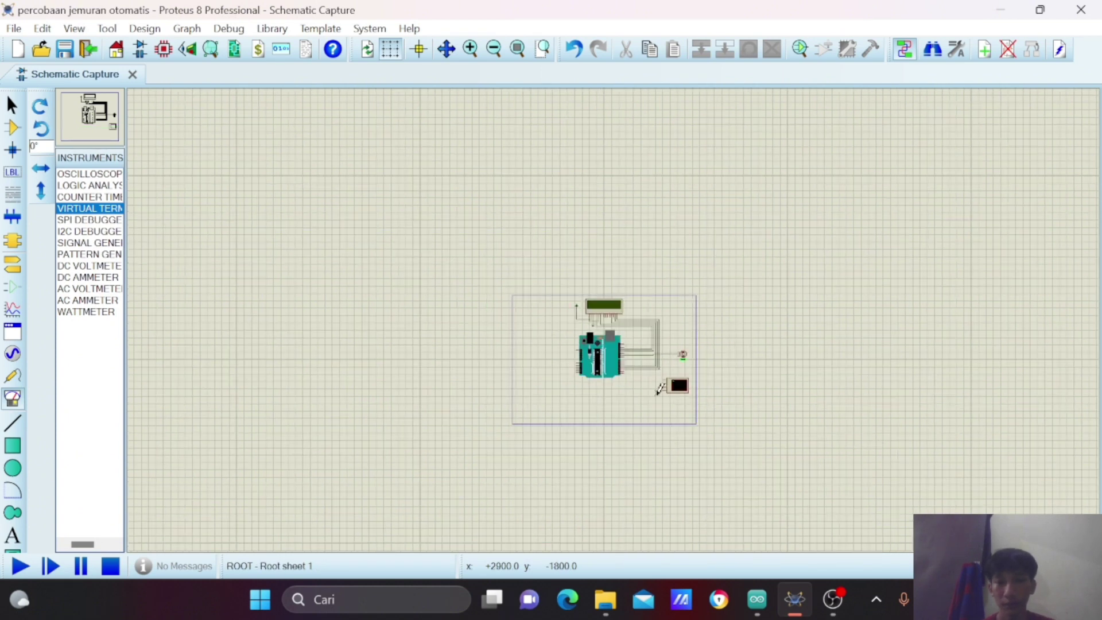
pyautogui.scroll(3, 616, 315)
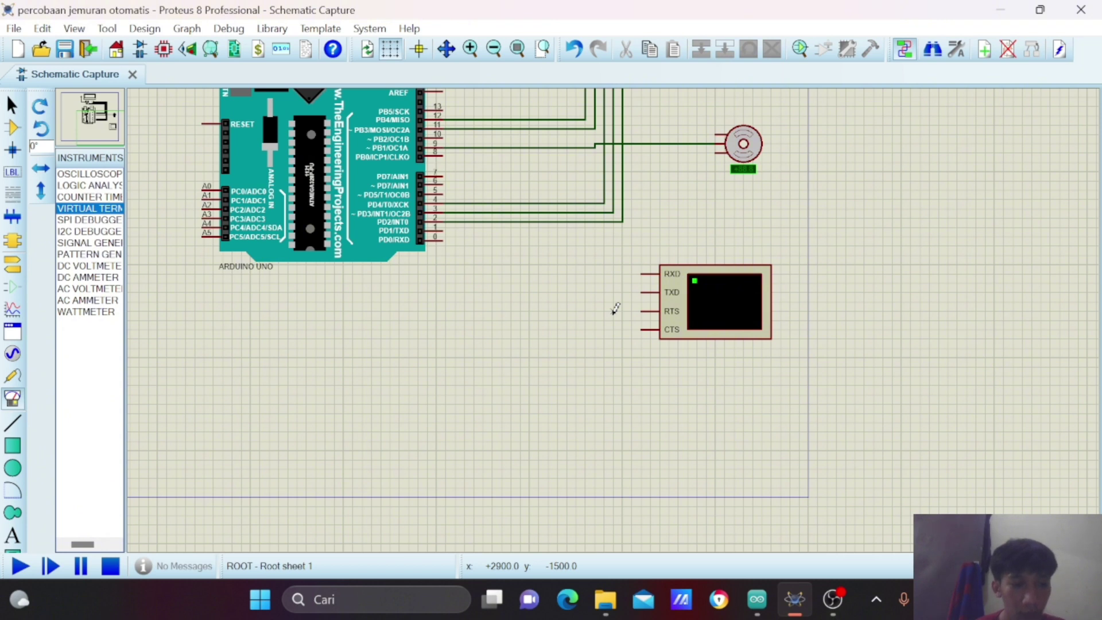
pyautogui.click(443, 228)
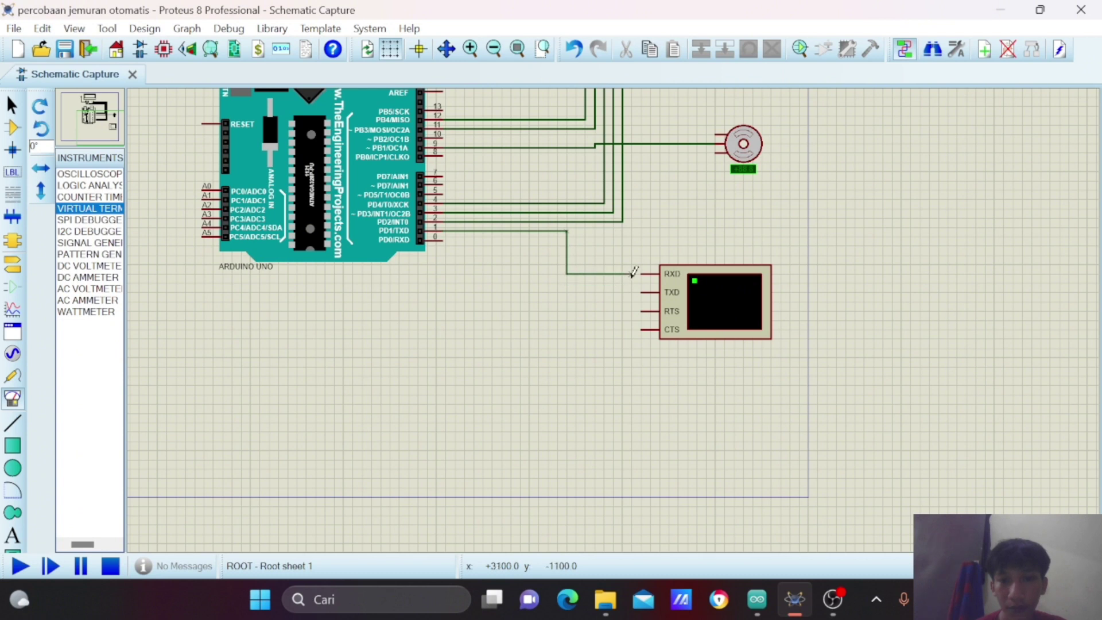
pyautogui.click(642, 274)
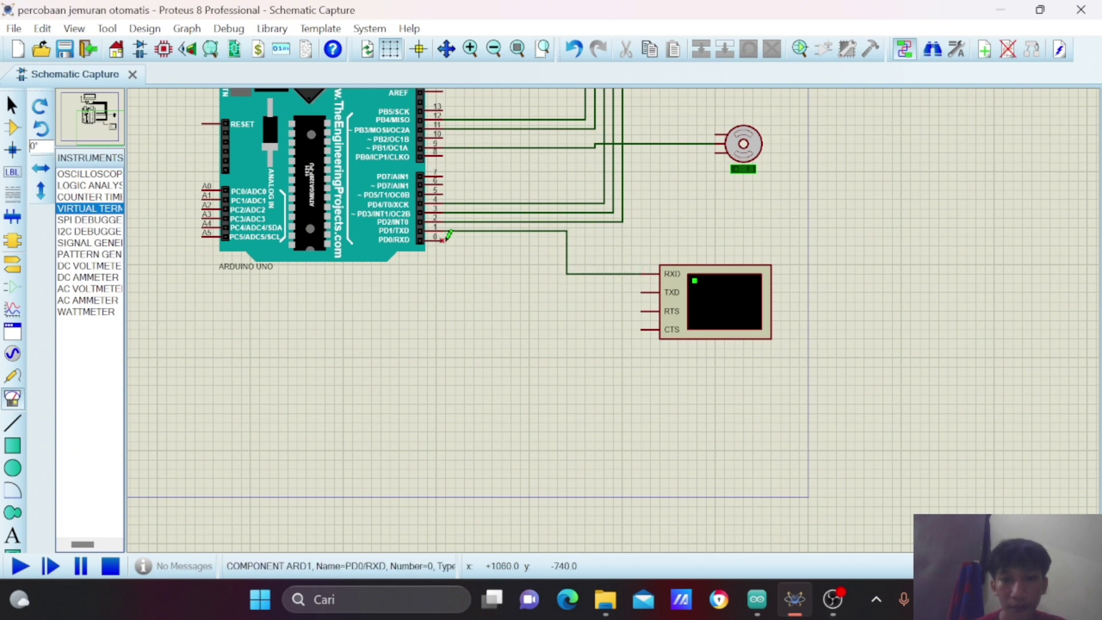
pyautogui.click(443, 240)
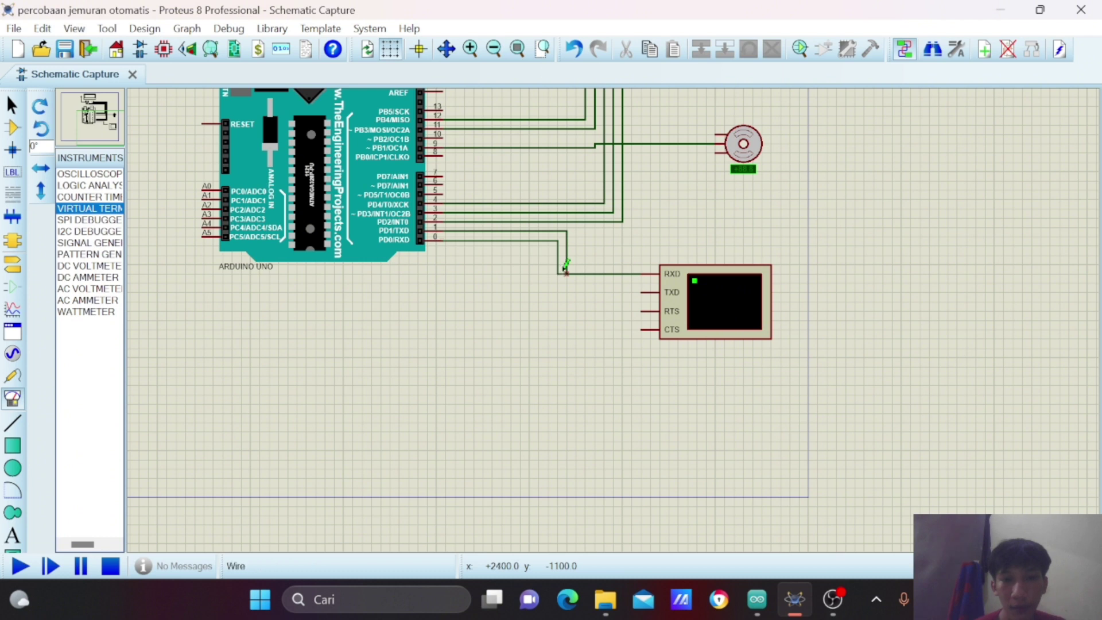
pyautogui.click(558, 274)
pyautogui.rightClick(562, 239)
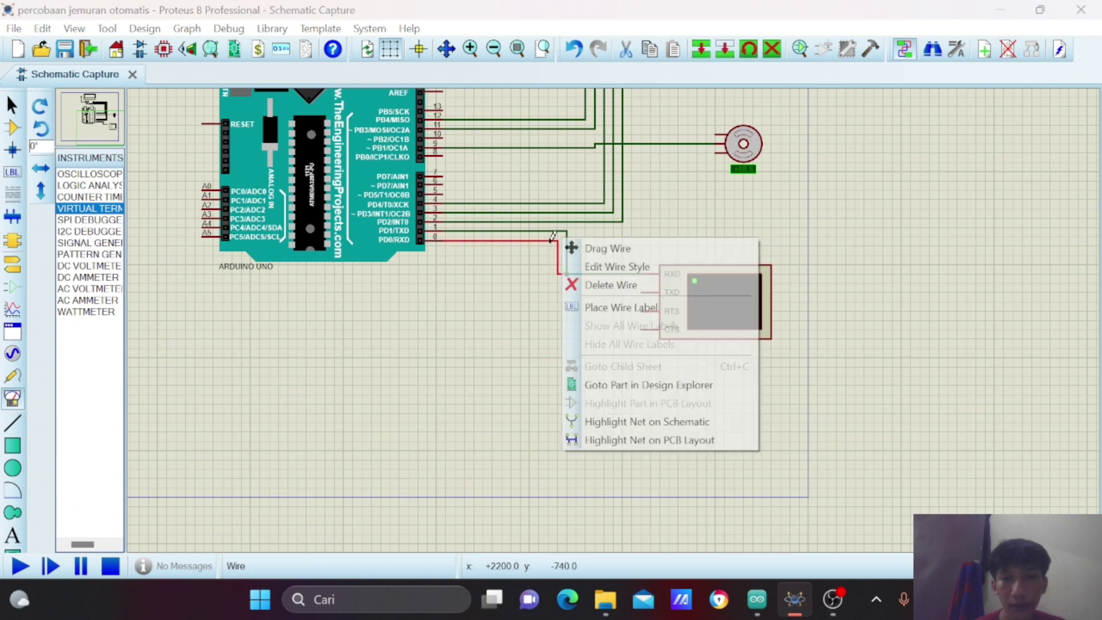
pyautogui.click(611, 285)
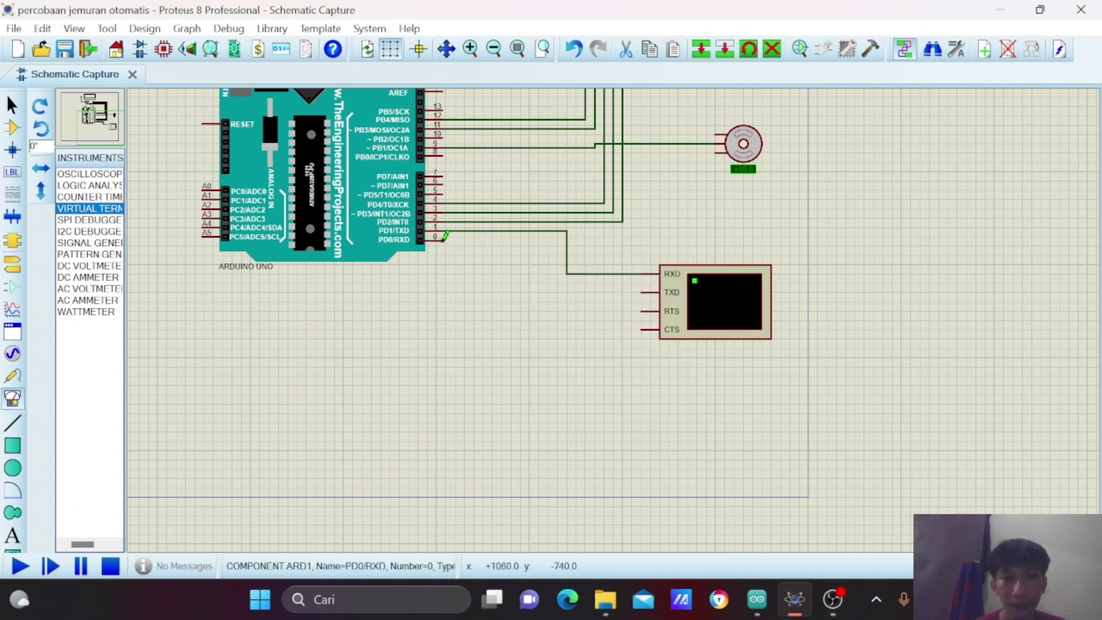
# Wire Arduino pin 0 (RXD) to the virtual terminal's TXD pin.
pyautogui.click(442, 240)
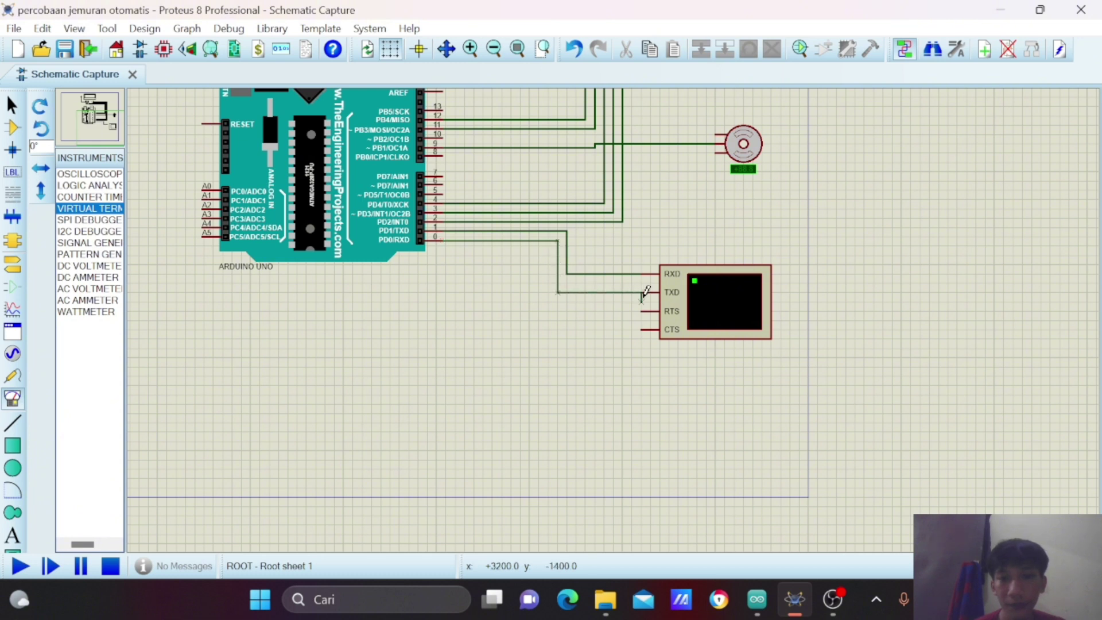
pyautogui.click(639, 292)
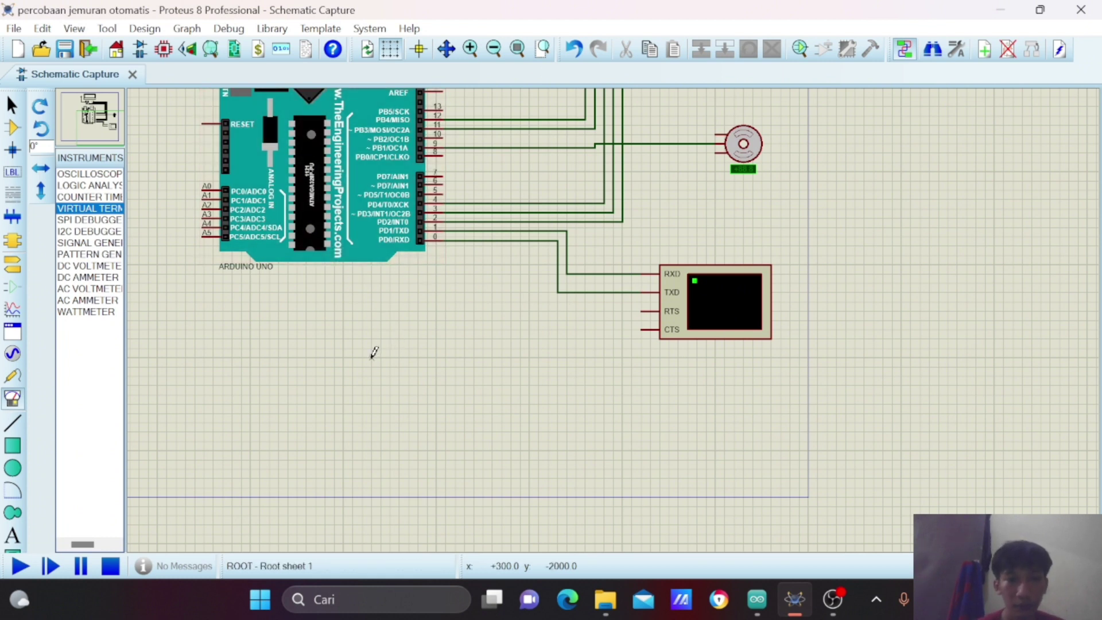
# Place an LM35 temperature sensor to the left of the Arduino Uno and a TORCH_LDR to the left of that sensor.
pyautogui.scroll(-3, 544, 322)
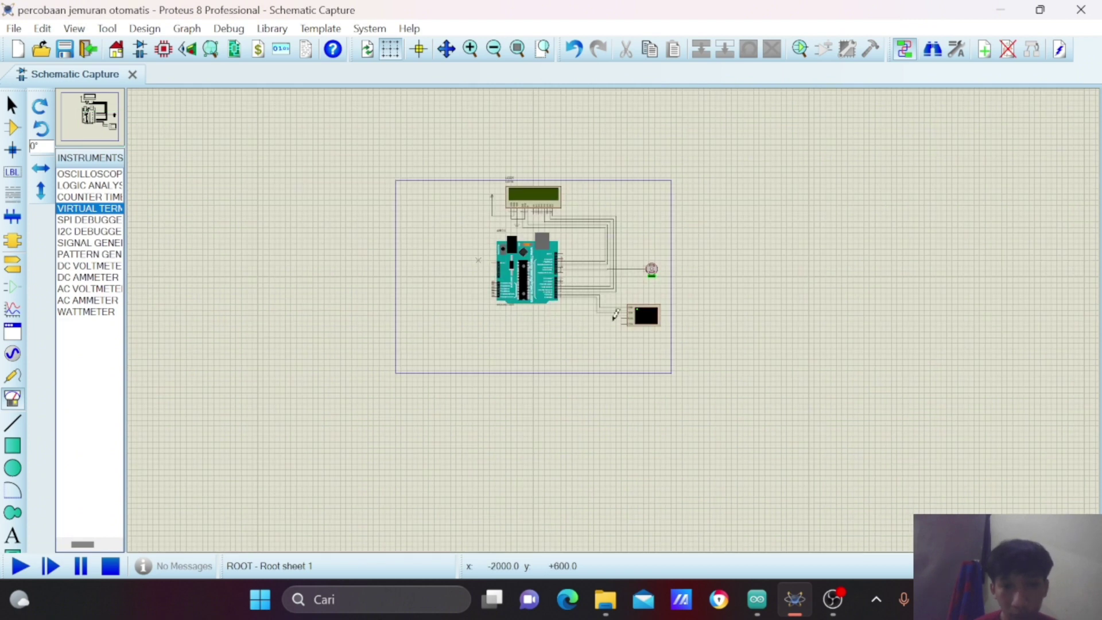
pyautogui.scroll(2, 616, 314)
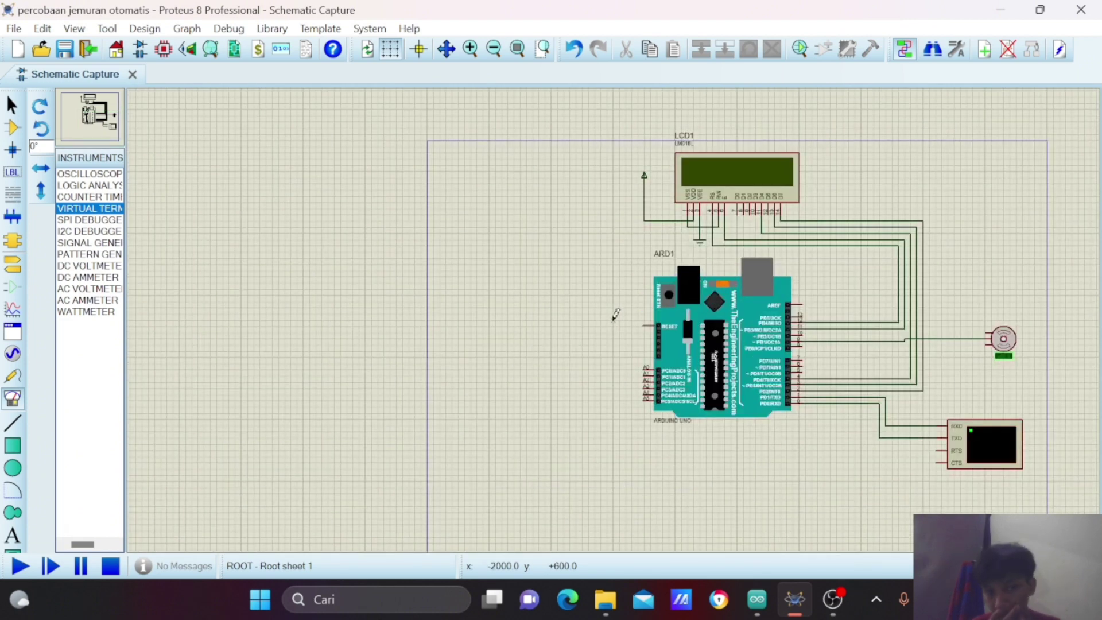
pyautogui.click(12, 127)
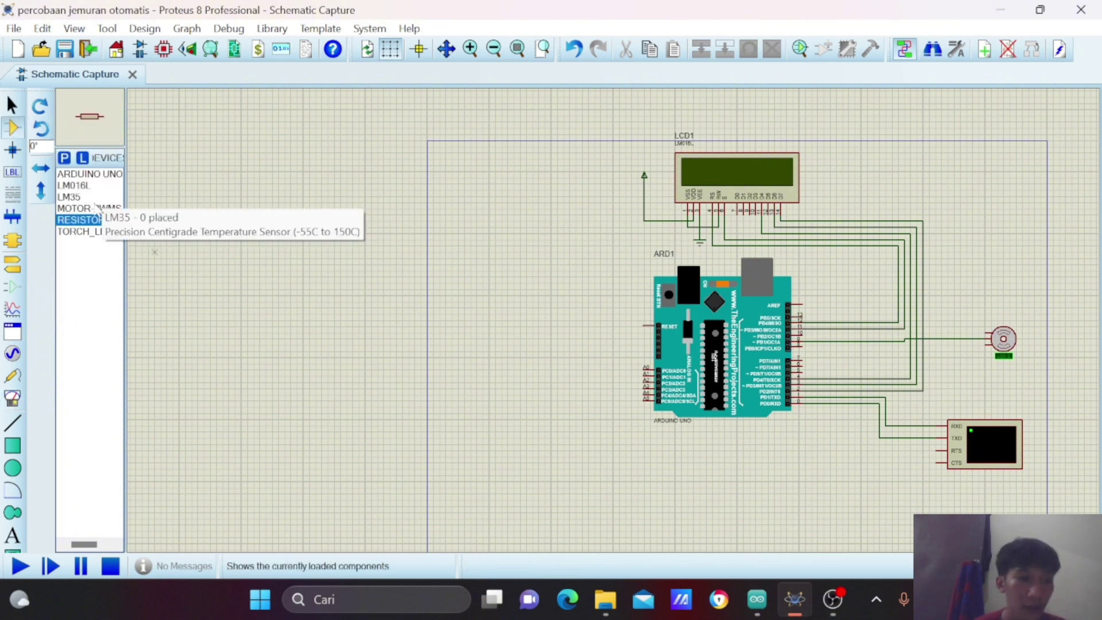
pyautogui.click(96, 185)
pyautogui.click(98, 175)
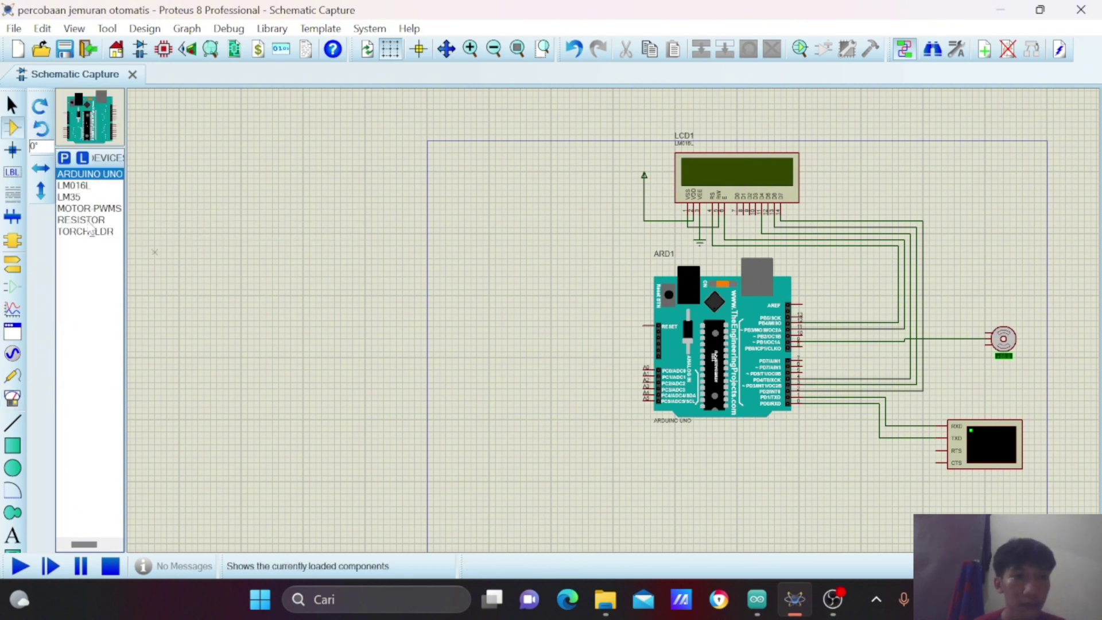
pyautogui.click(89, 221)
pyautogui.click(93, 232)
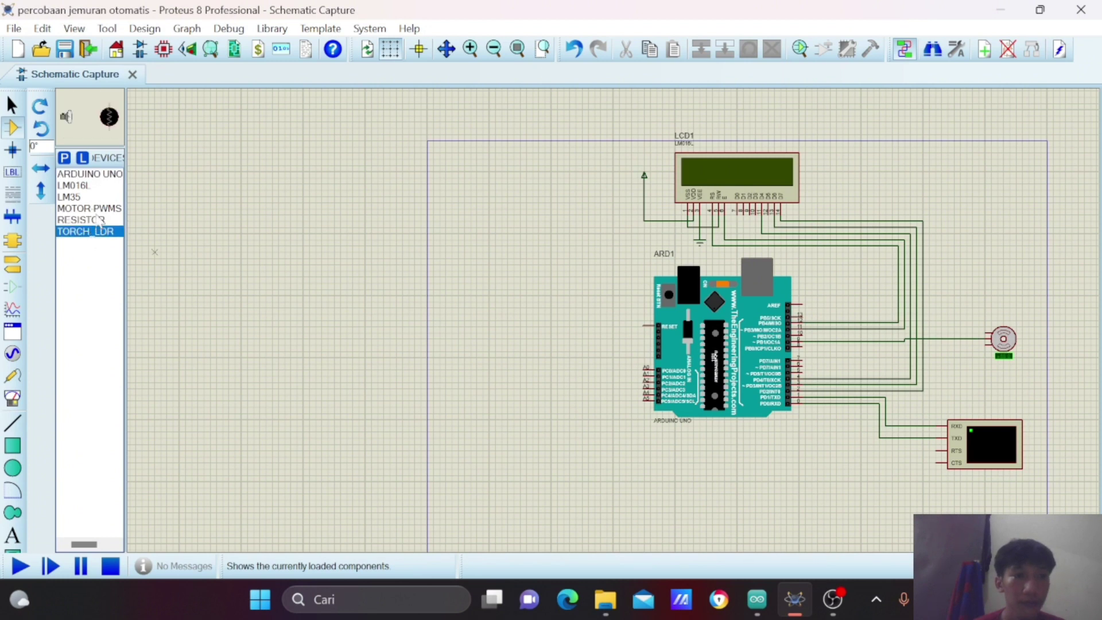
pyautogui.click(99, 209)
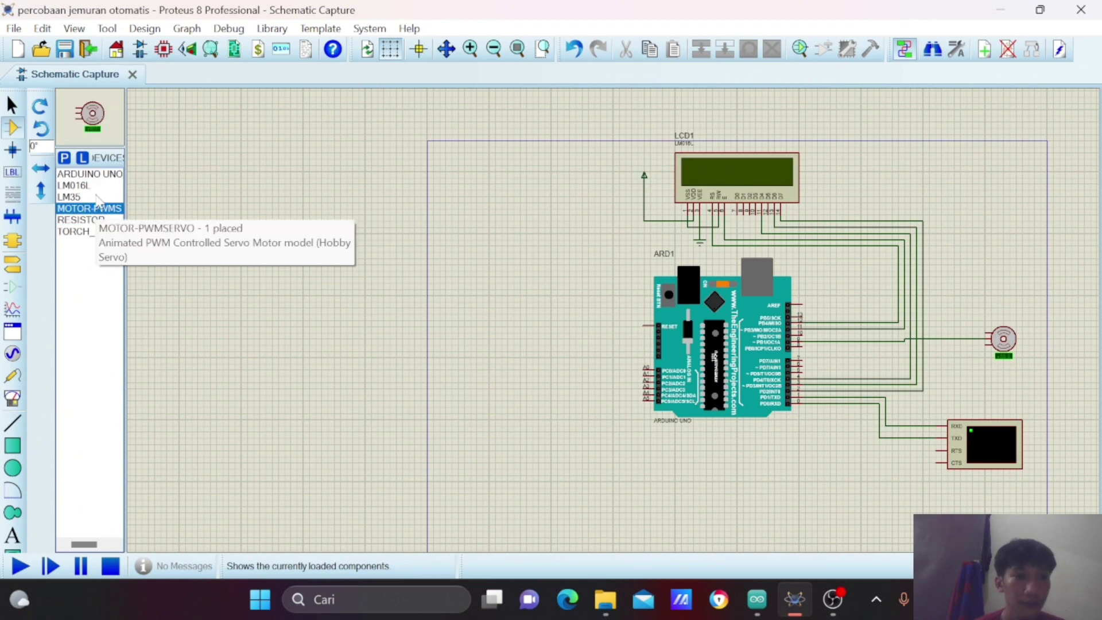
pyautogui.click(98, 198)
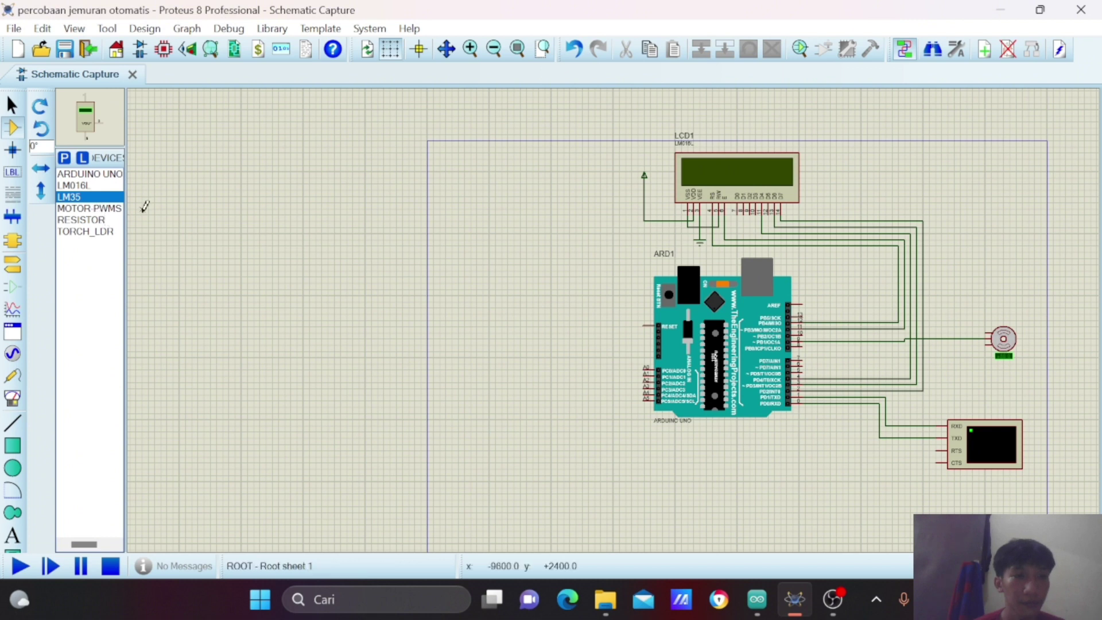
pyautogui.click(552, 321)
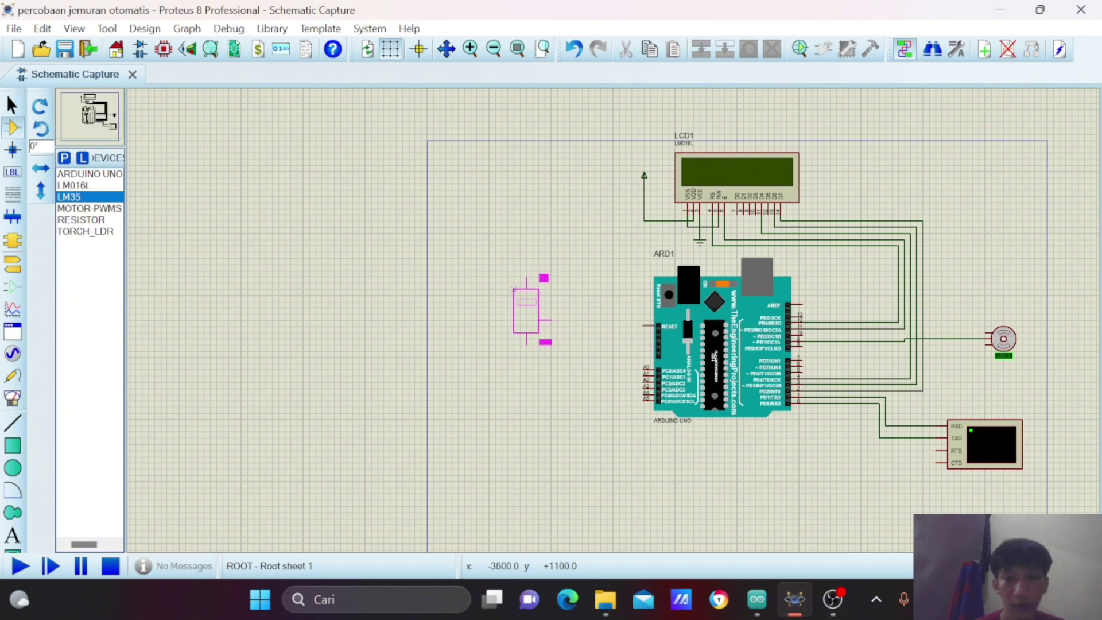
pyautogui.click(514, 289)
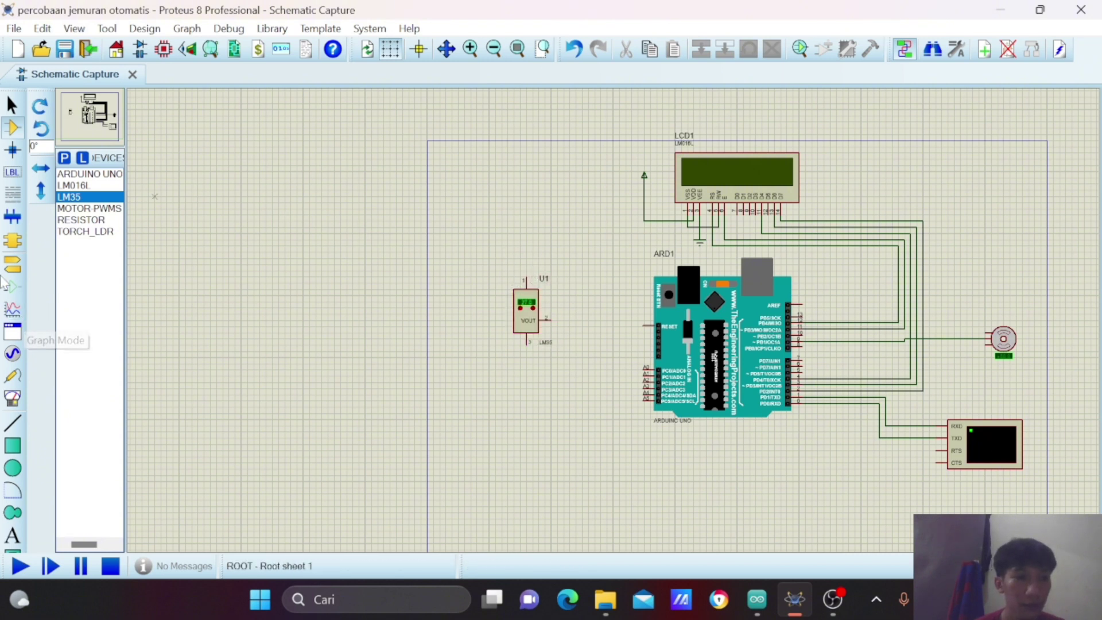
pyautogui.click(109, 233)
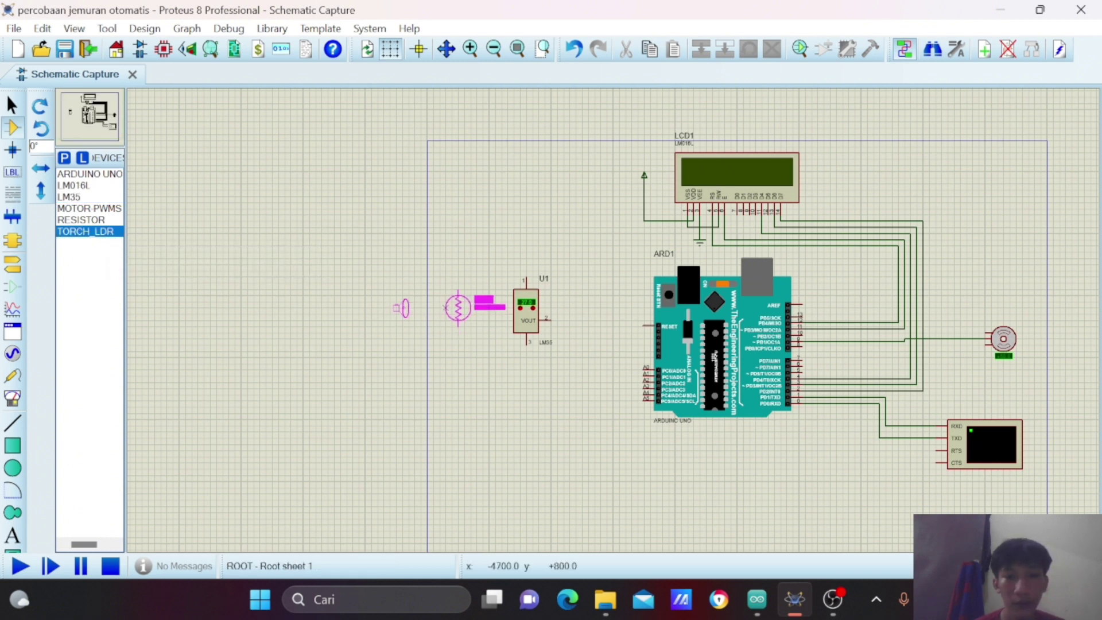
pyautogui.click(447, 313)
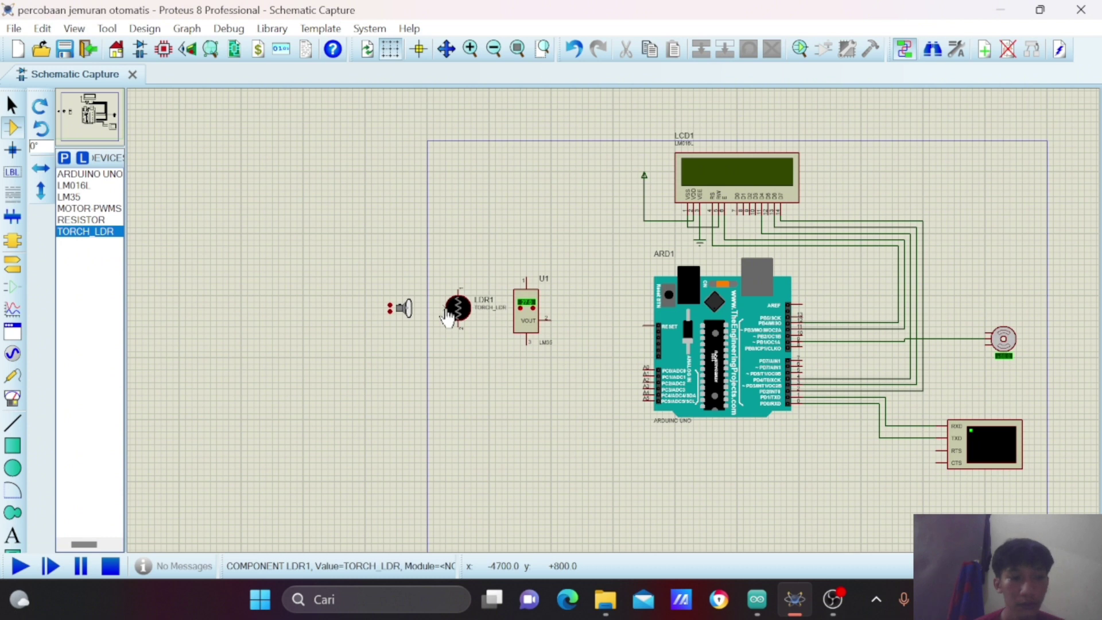
pyautogui.click(112, 220)
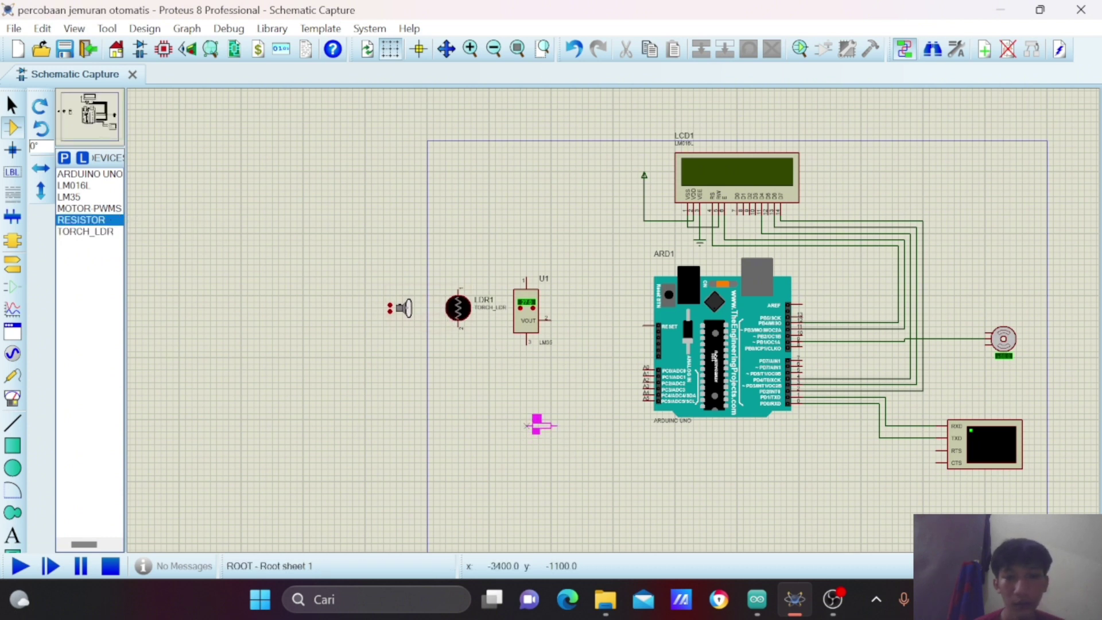
pyautogui.click(537, 426)
pyautogui.rightClick(537, 425)
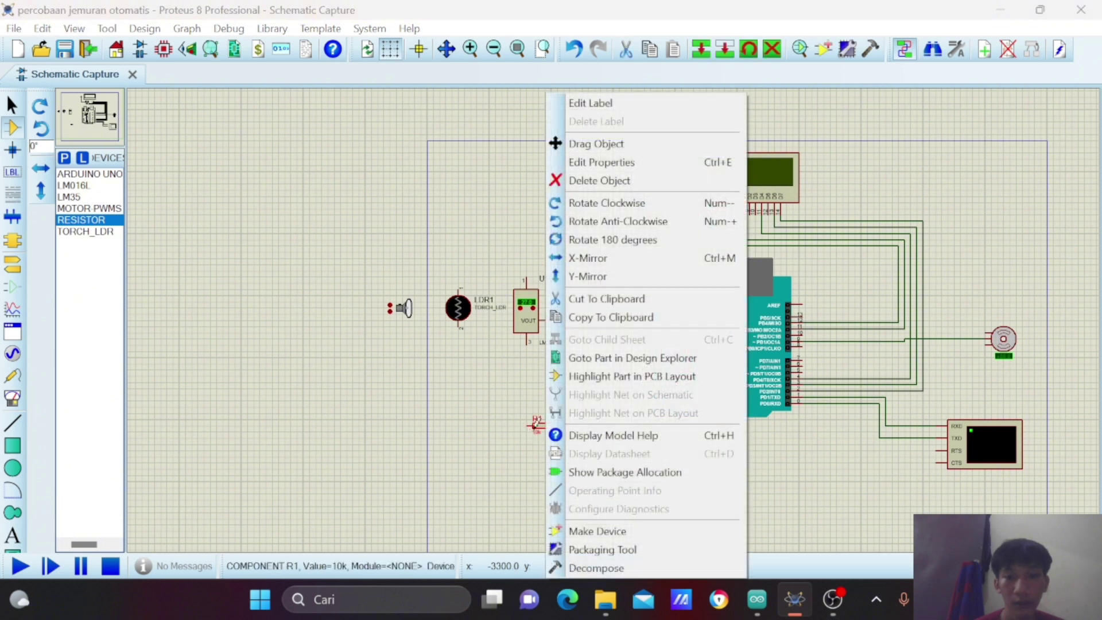
pyautogui.click(620, 188)
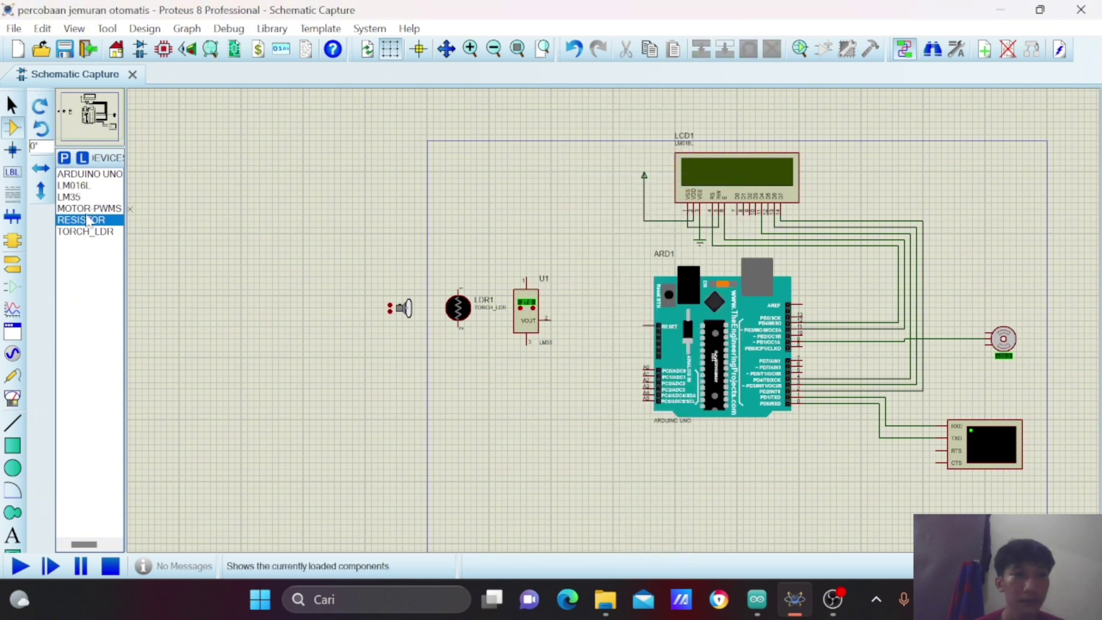
# Place a resistor rotated 90° below the LM35 sensor.
pyautogui.click(87, 220)
pyautogui.click(40, 128)
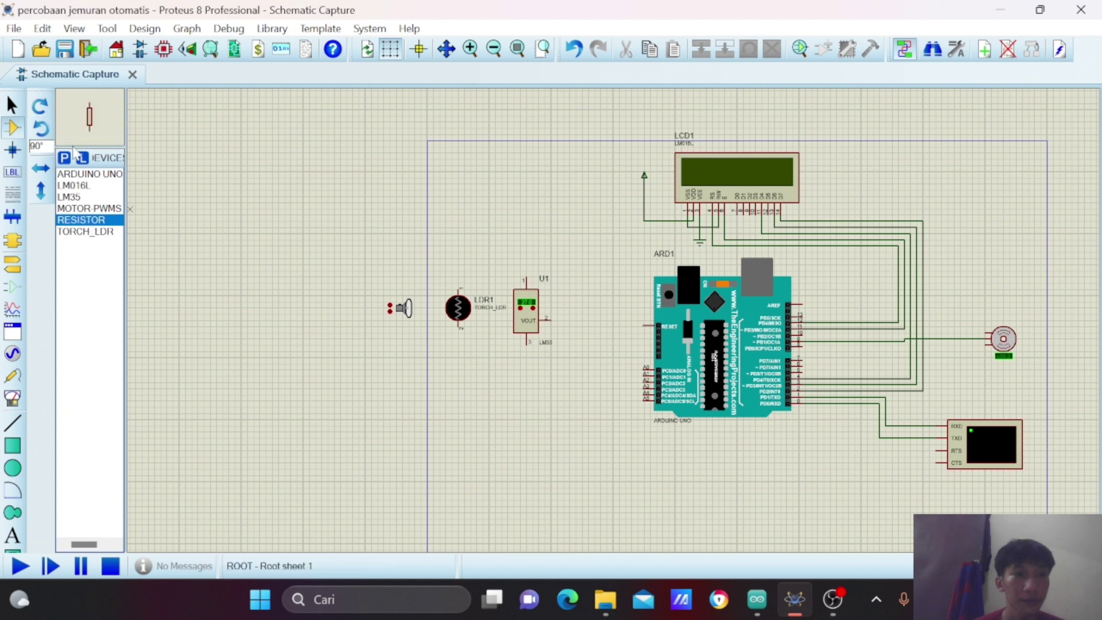
pyautogui.click(510, 413)
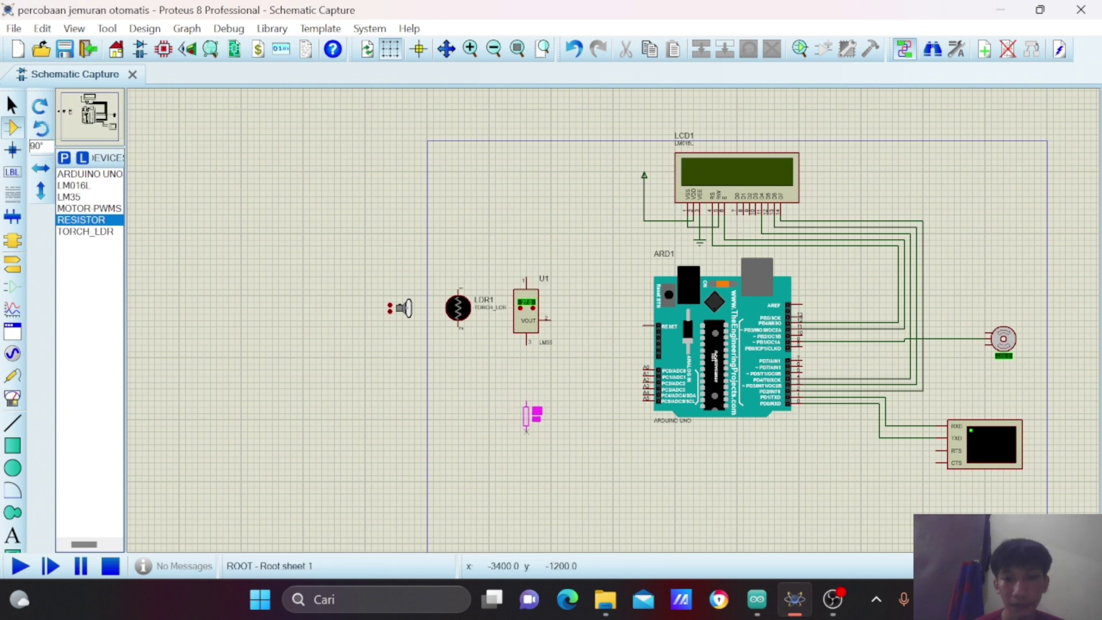
pyautogui.click(526, 415)
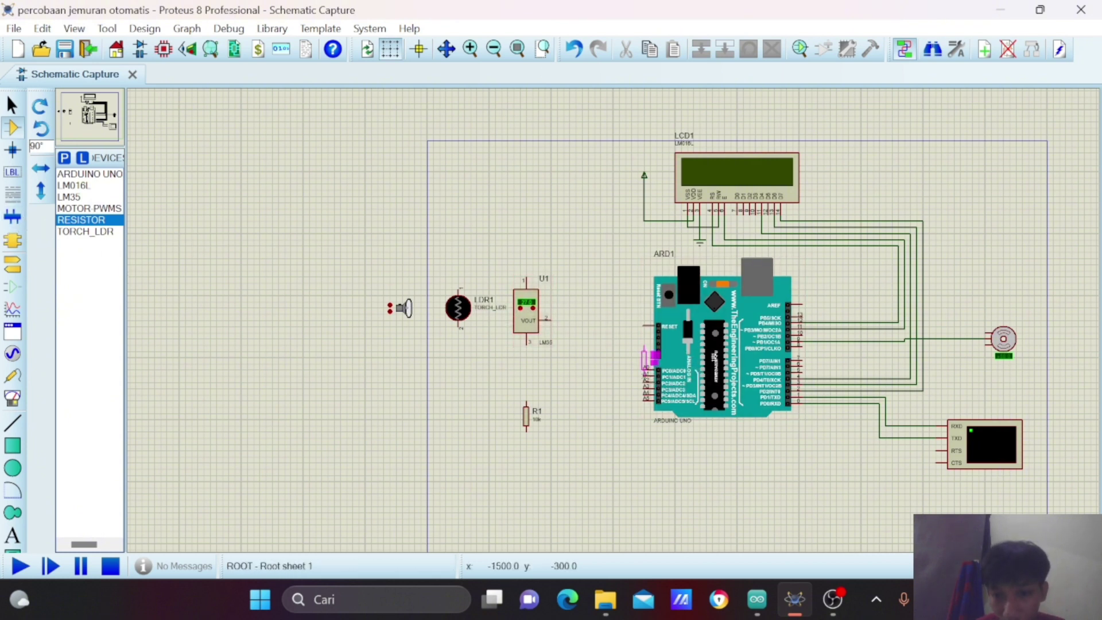
pyautogui.click(617, 360)
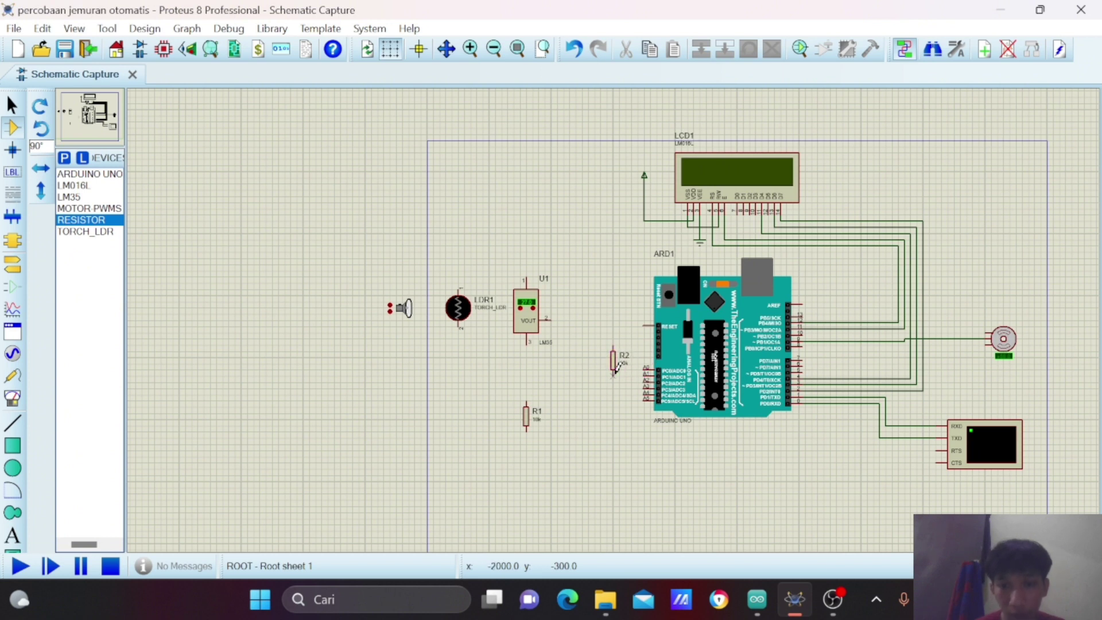
pyautogui.rightClick(616, 360)
pyautogui.click(700, 182)
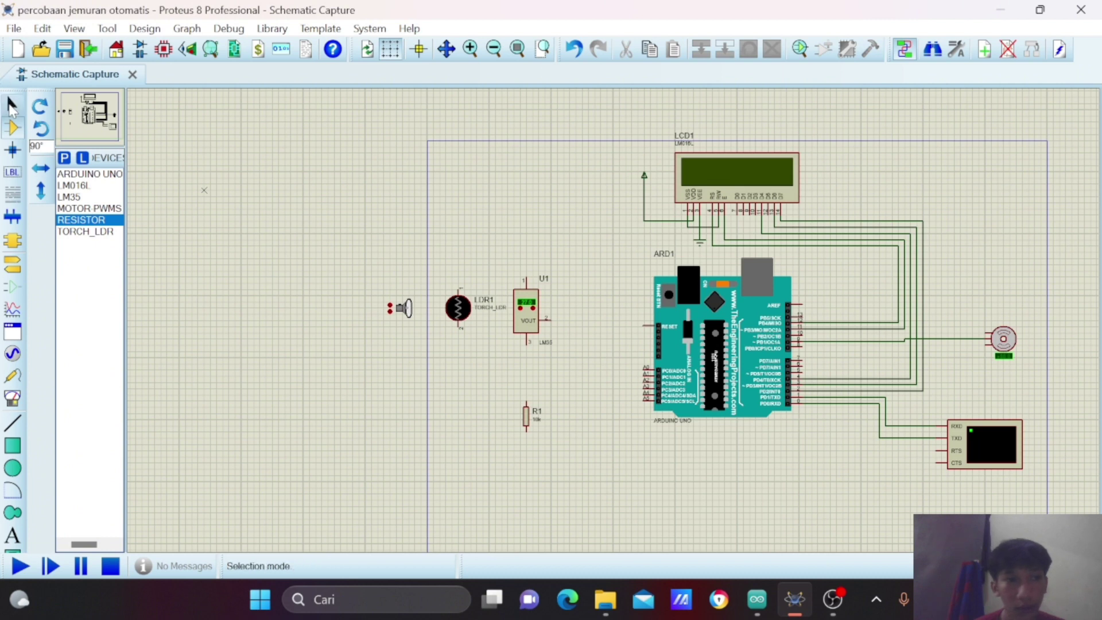
# Wire Arduino analog pin A1 to the LM35's VOUT pin.
pyautogui.click(12, 105)
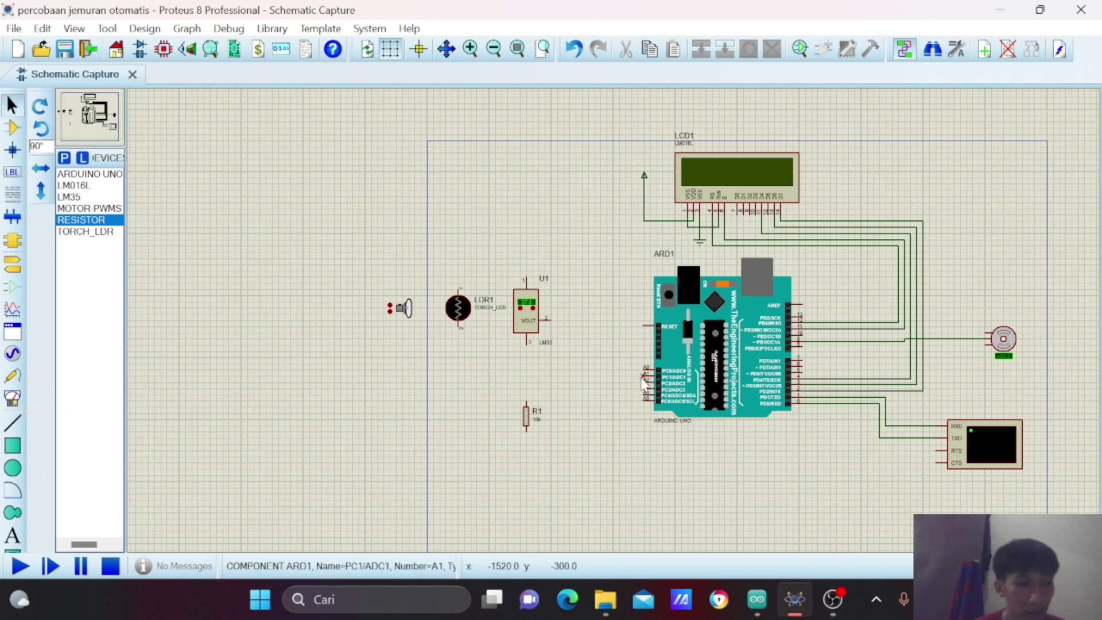
pyautogui.click(643, 377)
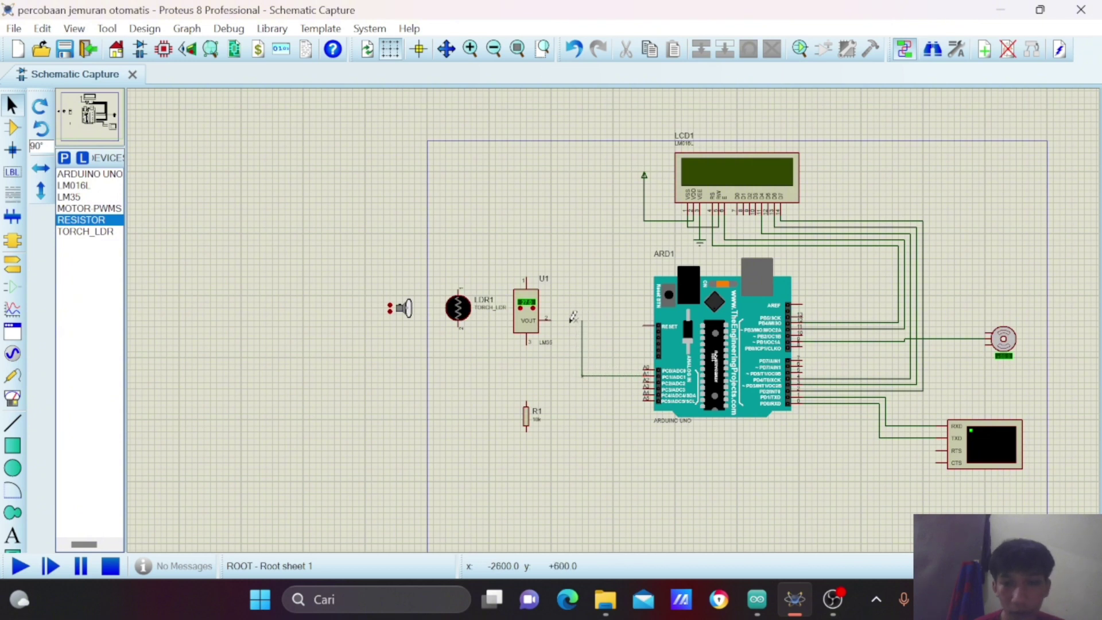
pyautogui.click(552, 320)
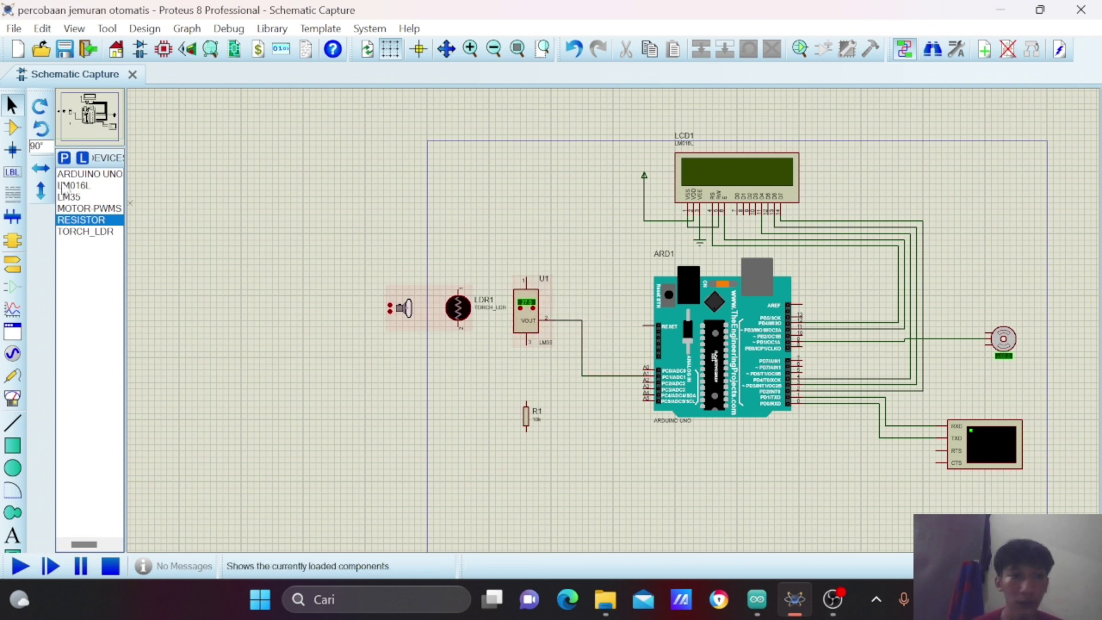
# Place a power terminal above the LM35 and wire it to the sensor's pin 1.
pyautogui.click(12, 264)
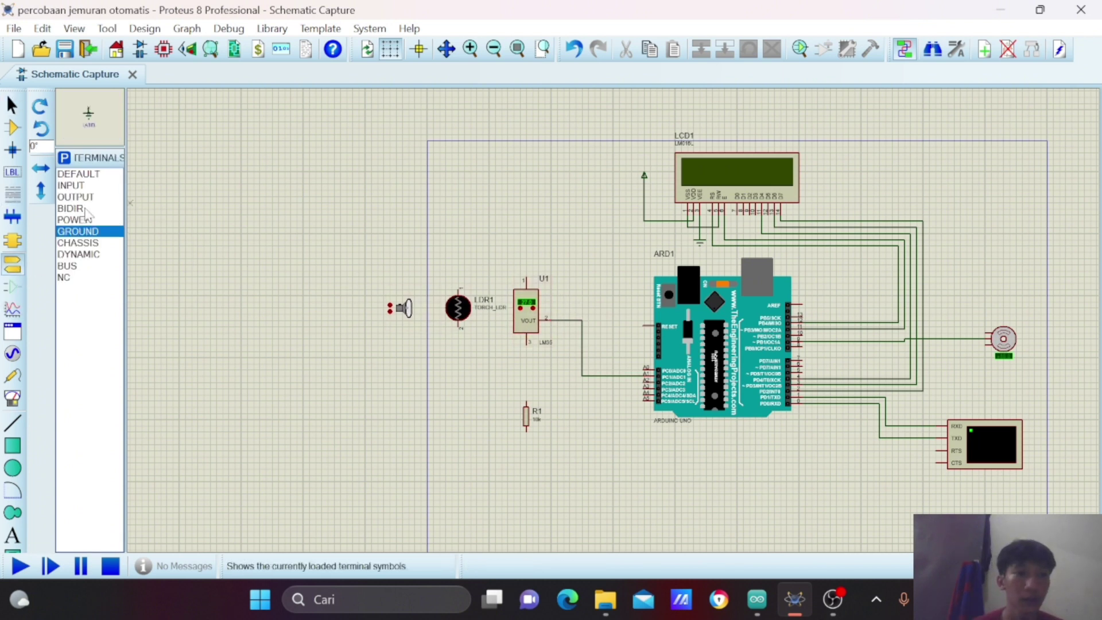
pyautogui.click(86, 219)
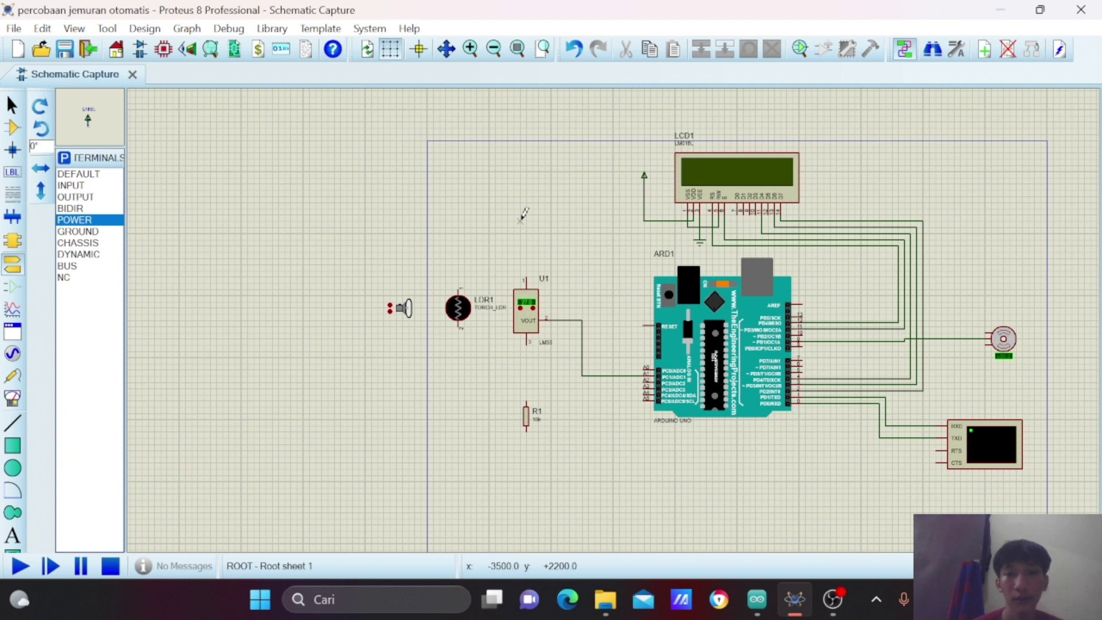
pyautogui.click(527, 213)
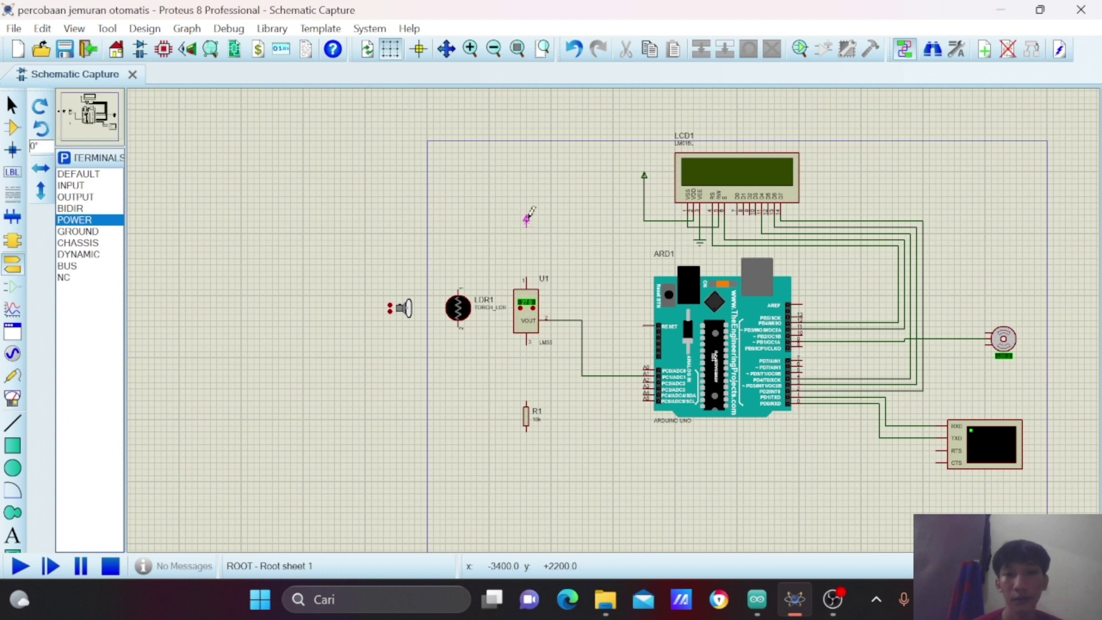
pyautogui.click(527, 216)
pyautogui.click(526, 279)
pyautogui.click(529, 220)
# Move the resistor directly below the LDR and wire its upper pin to the LDR's lower pin.
pyautogui.moveTo(526, 417); pyautogui.dragTo(459, 406)
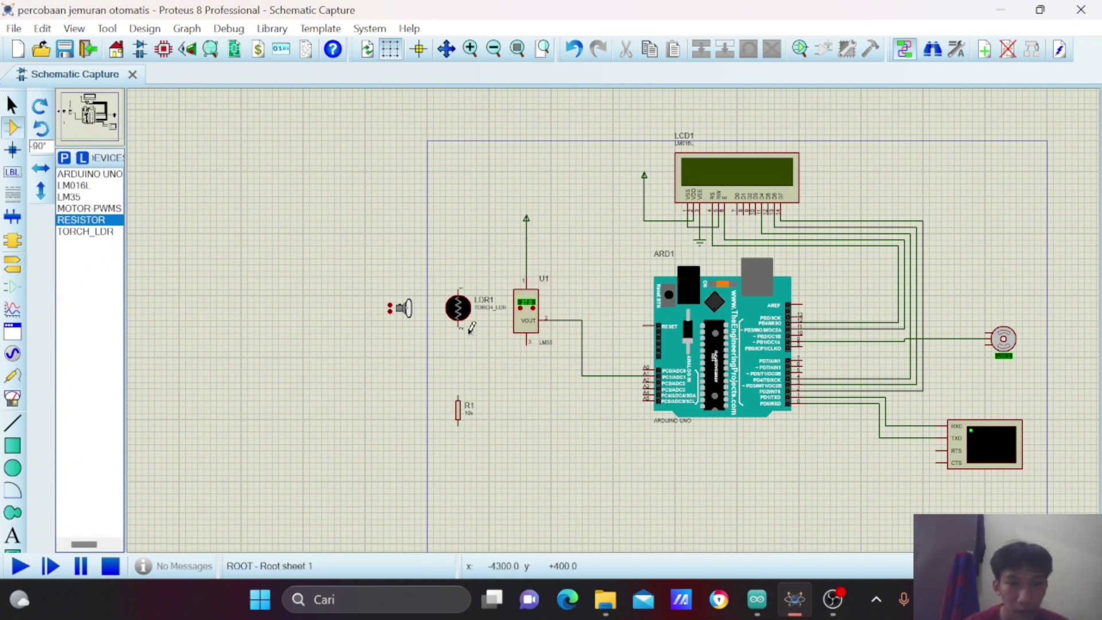
pyautogui.click(460, 325)
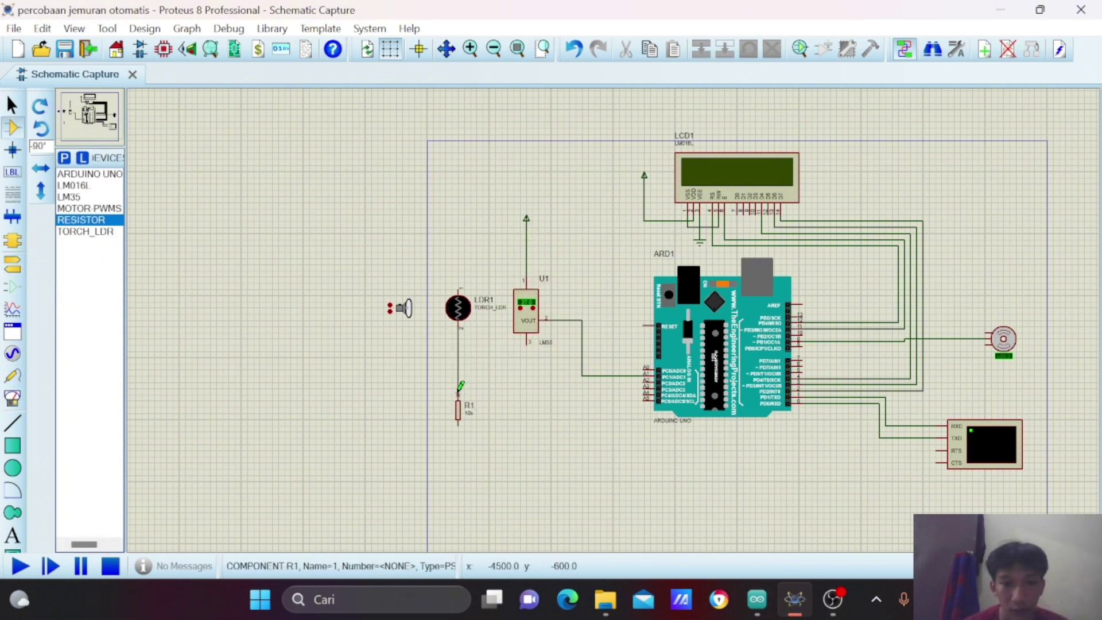
pyautogui.click(460, 388)
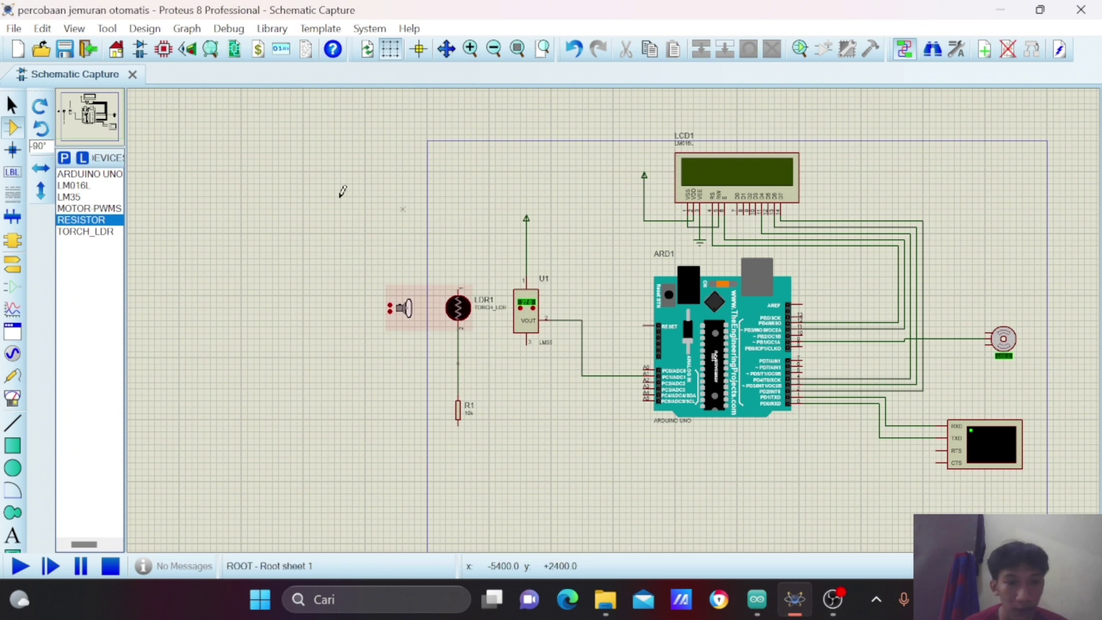
# Wire a power terminal placed above the LDR to its upper pin, and connect Arduino pin A0 to the LDR–resistor wire.
pyautogui.click(18, 267)
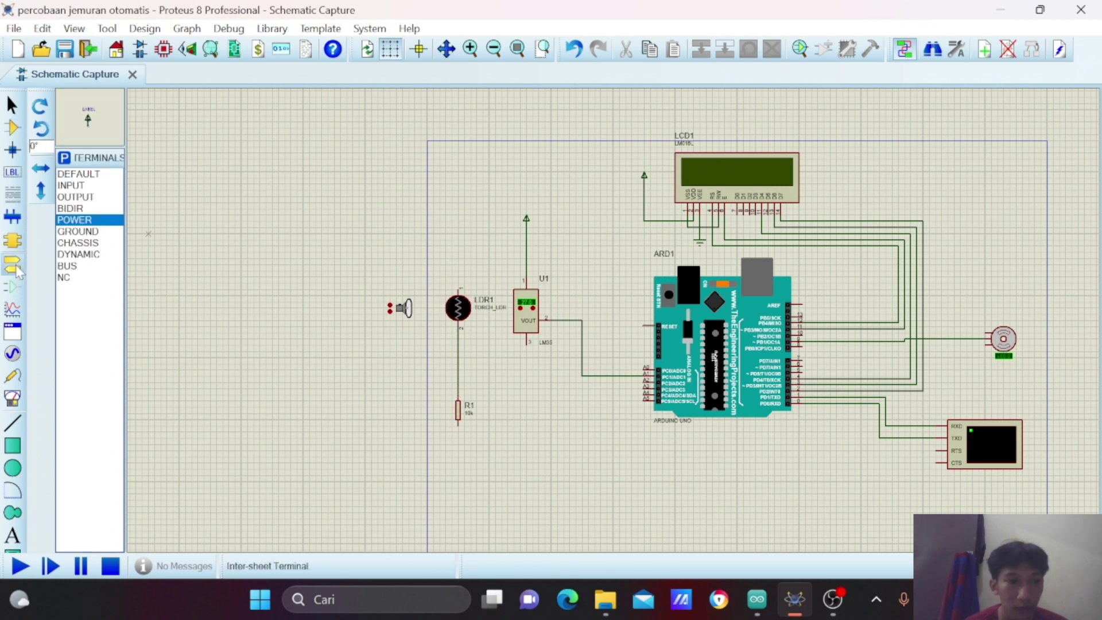
pyautogui.click(458, 233)
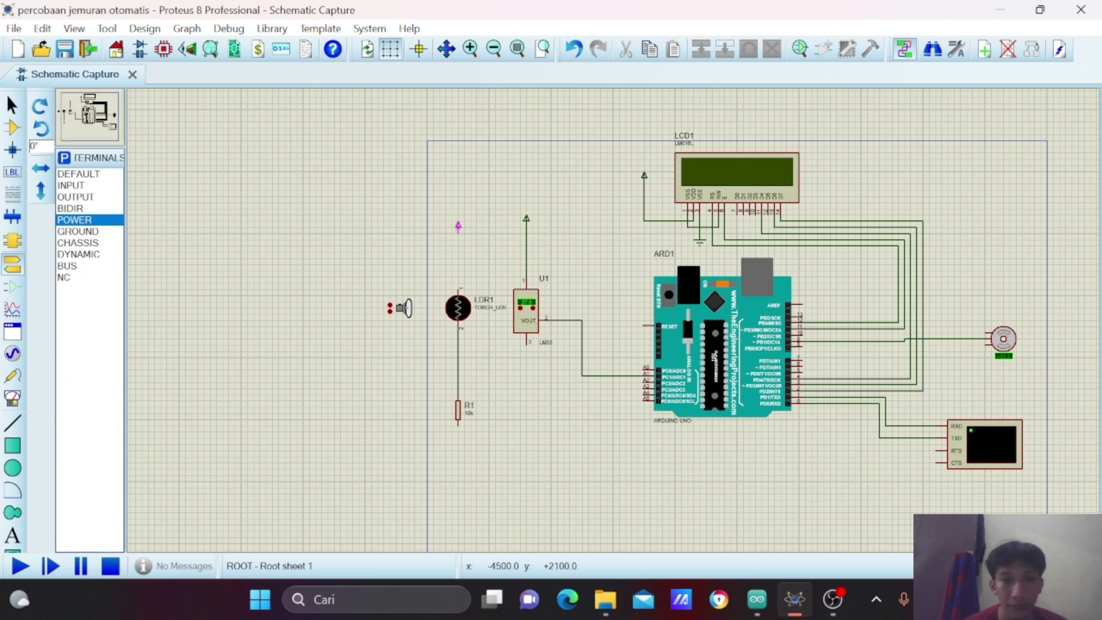
pyautogui.click(459, 227)
pyautogui.click(459, 281)
pyautogui.click(459, 233)
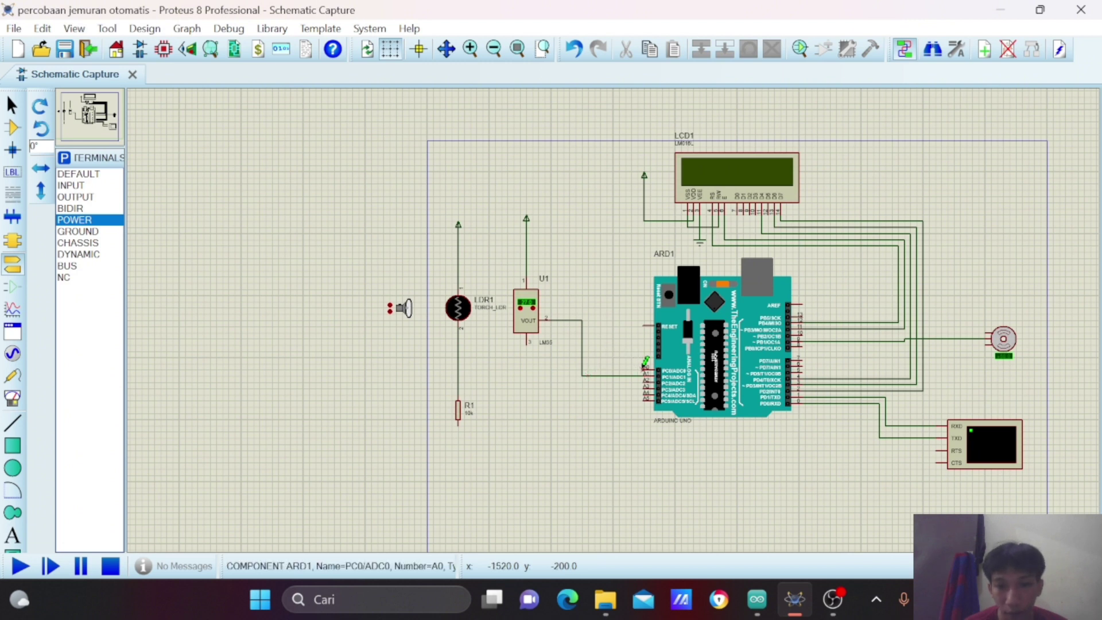
pyautogui.click(646, 363)
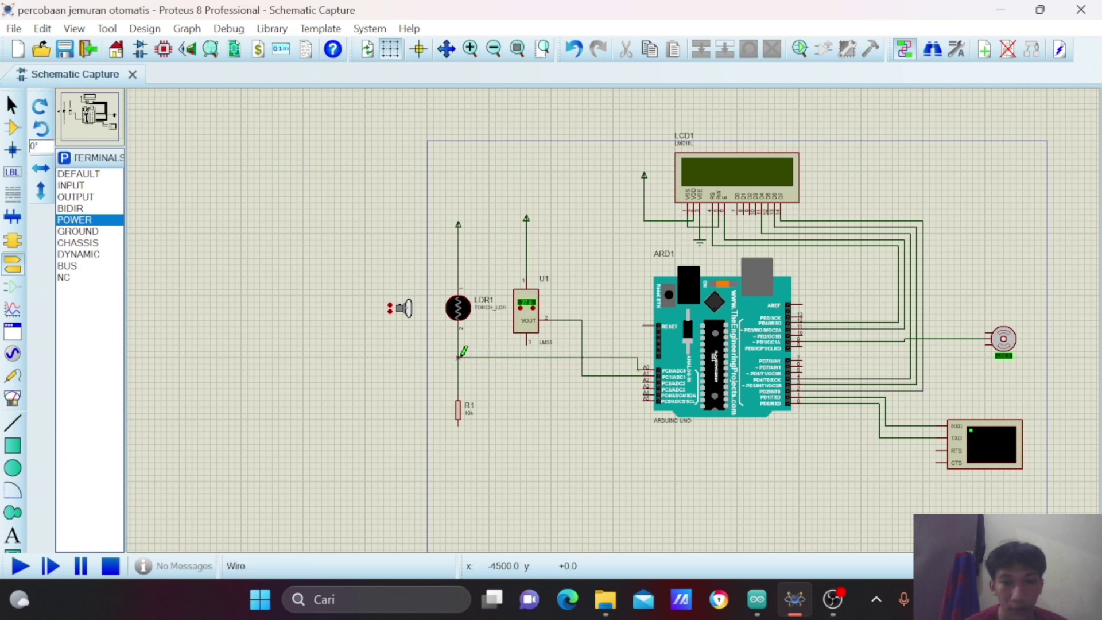
pyautogui.click(459, 357)
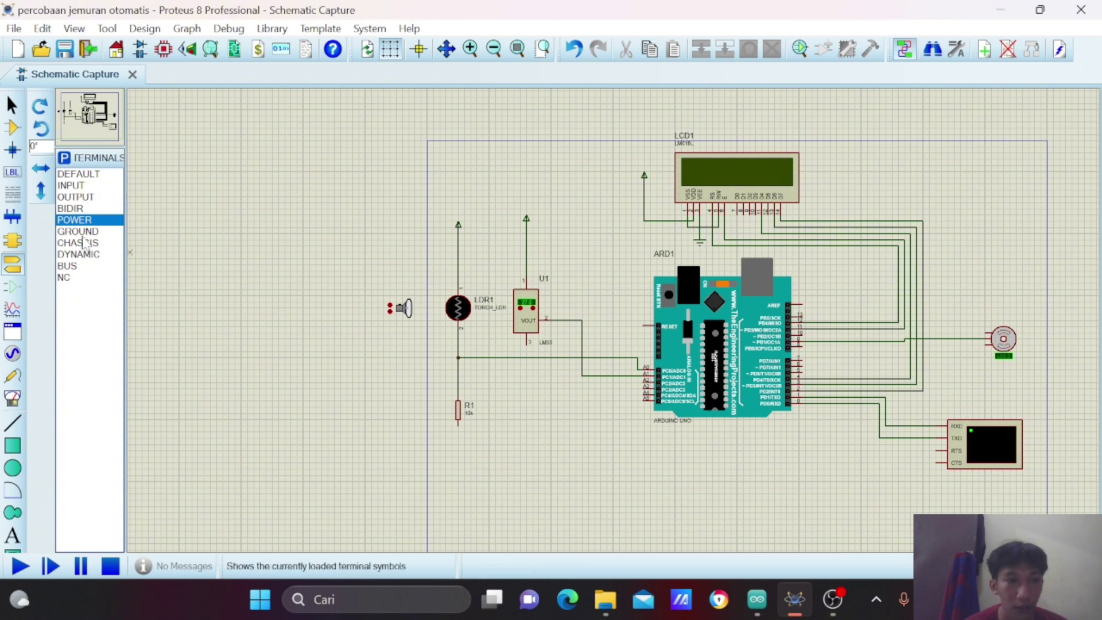
# Place a ground terminal below the resistor.
pyautogui.click(81, 232)
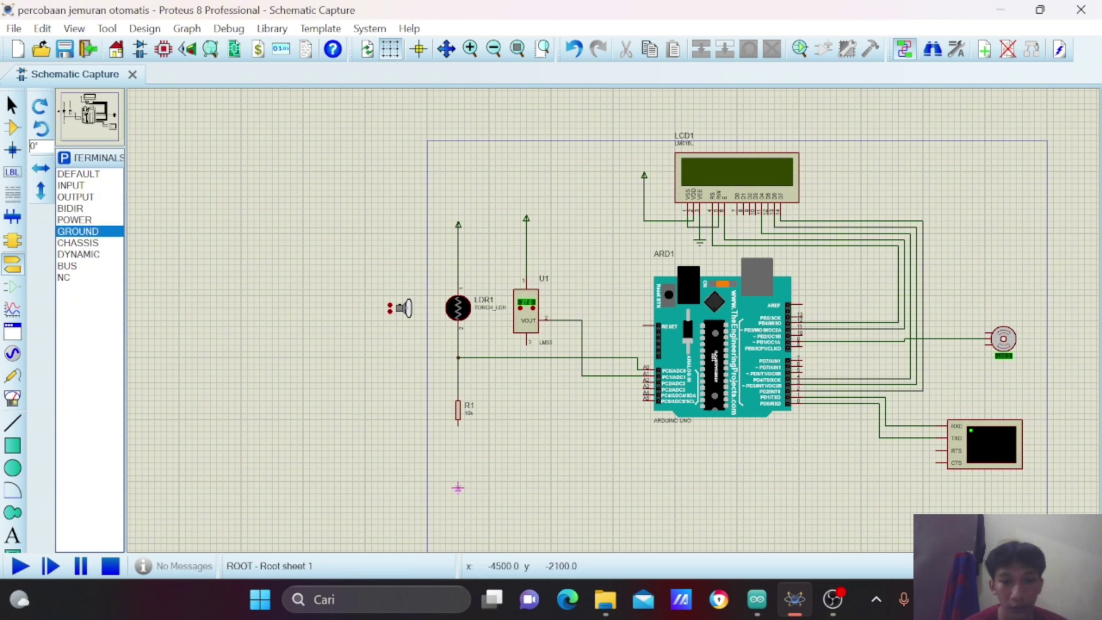
pyautogui.click(459, 484)
pyautogui.click(519, 462)
pyautogui.rightClick(519, 466)
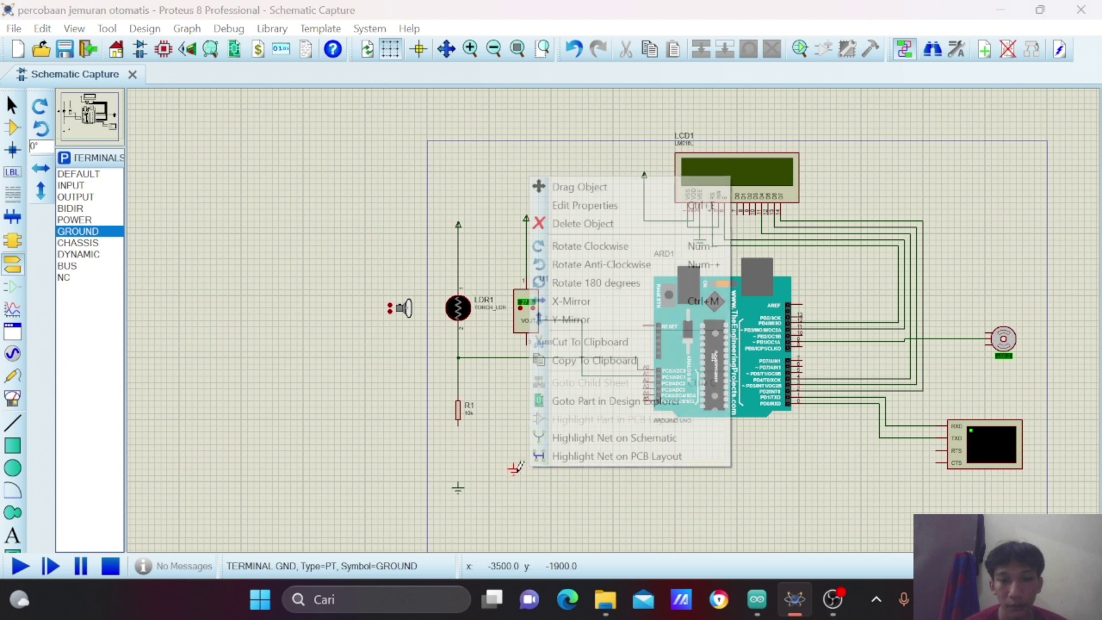
pyautogui.click(583, 224)
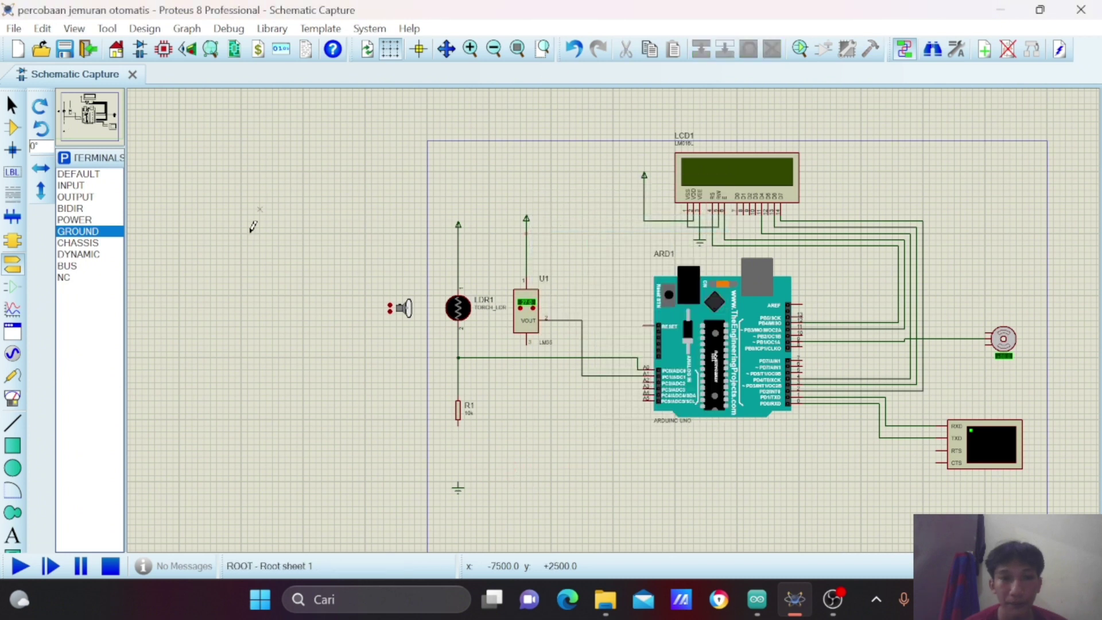
# Wire the resistor's lower pin to the ground terminal and join the LM35's pin 3 to that ground wire.
pyautogui.click(457, 425)
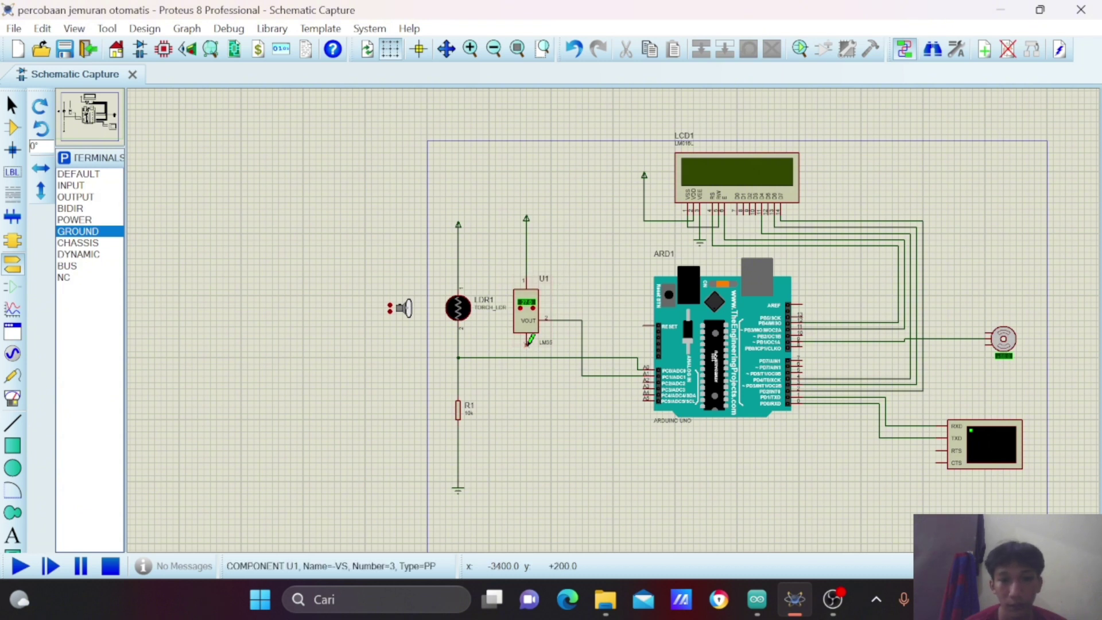
pyautogui.click(528, 341)
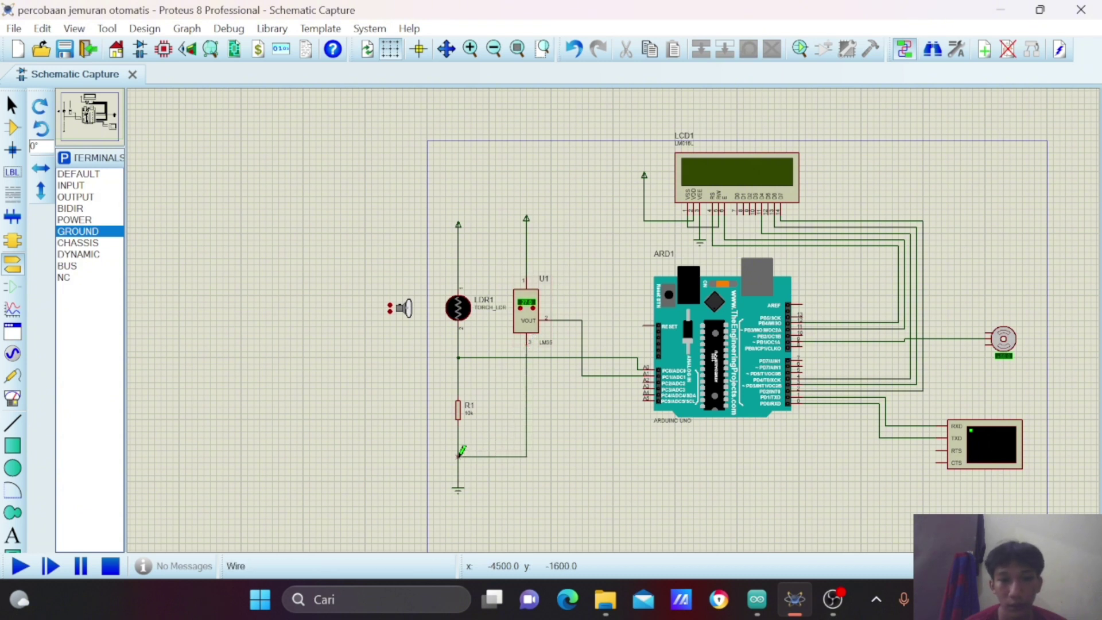
pyautogui.click(459, 456)
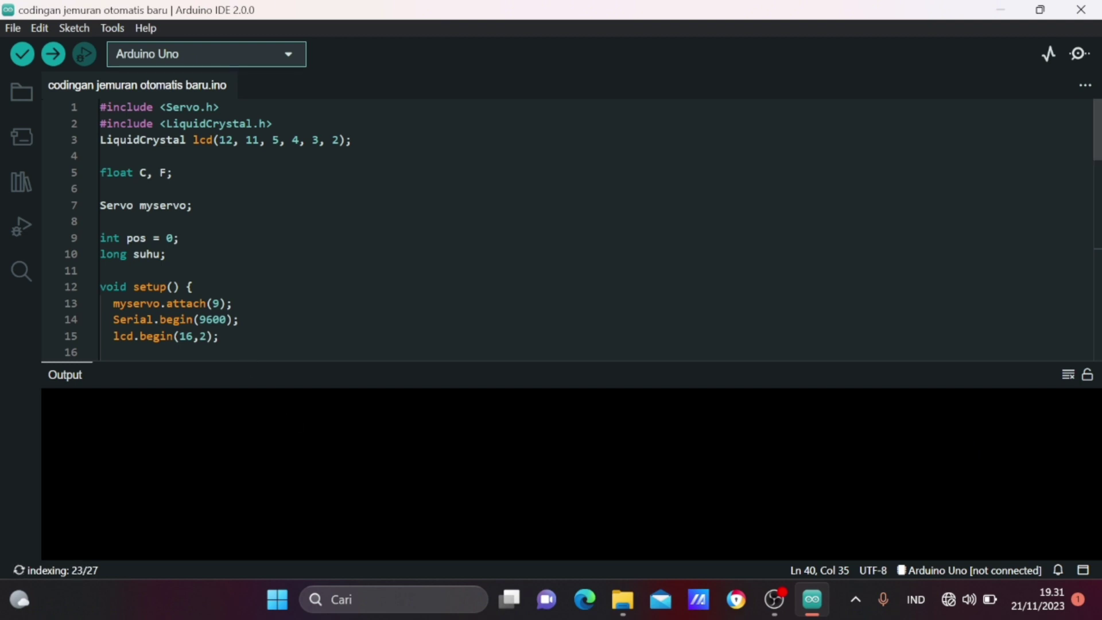
# Review the clothesline sketch in Arduino IDE, from the library includes and setup to the servo conditions at the end.
pyautogui.scroll(-2, 568, 230)
pyautogui.scroll(2, 568, 230)
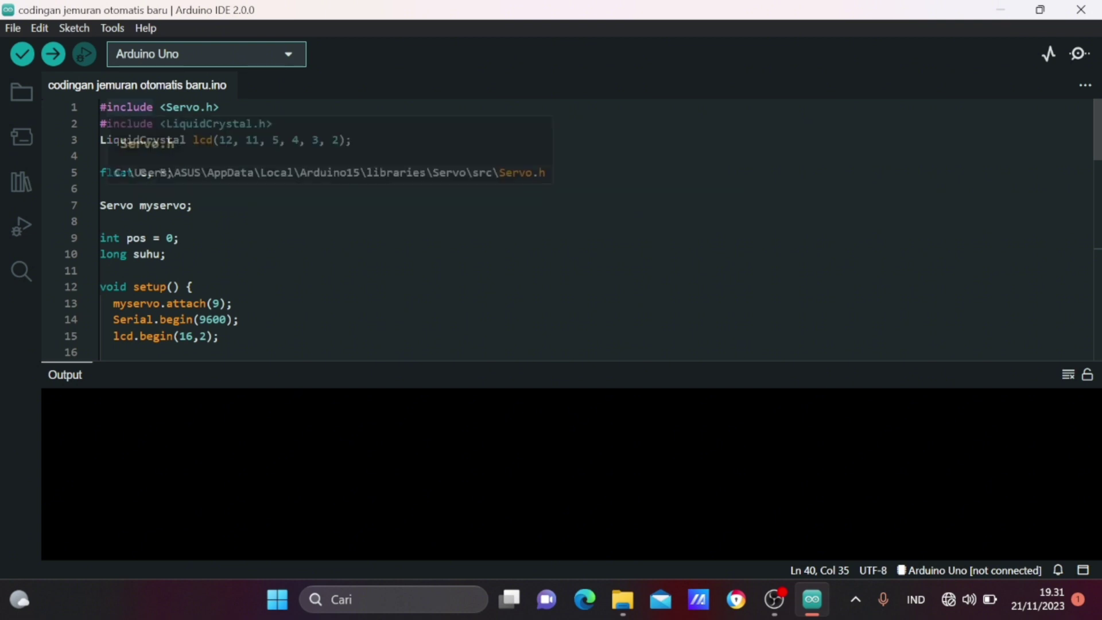
pyautogui.scroll(-3, 567, 230)
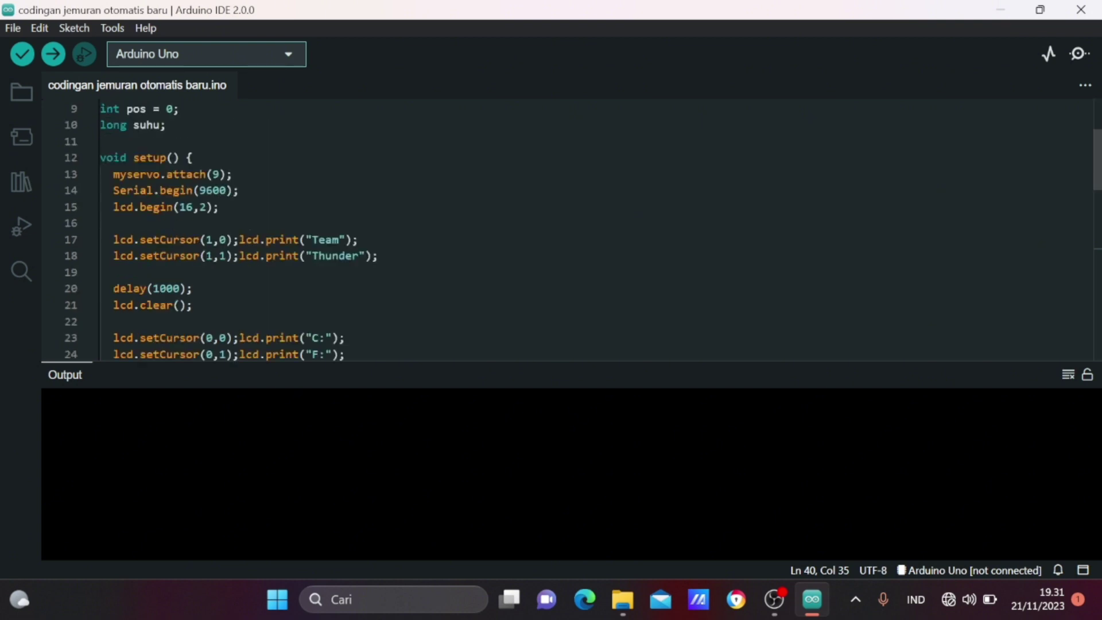
pyautogui.scroll(-5, 567, 230)
pyautogui.scroll(-3, 568, 230)
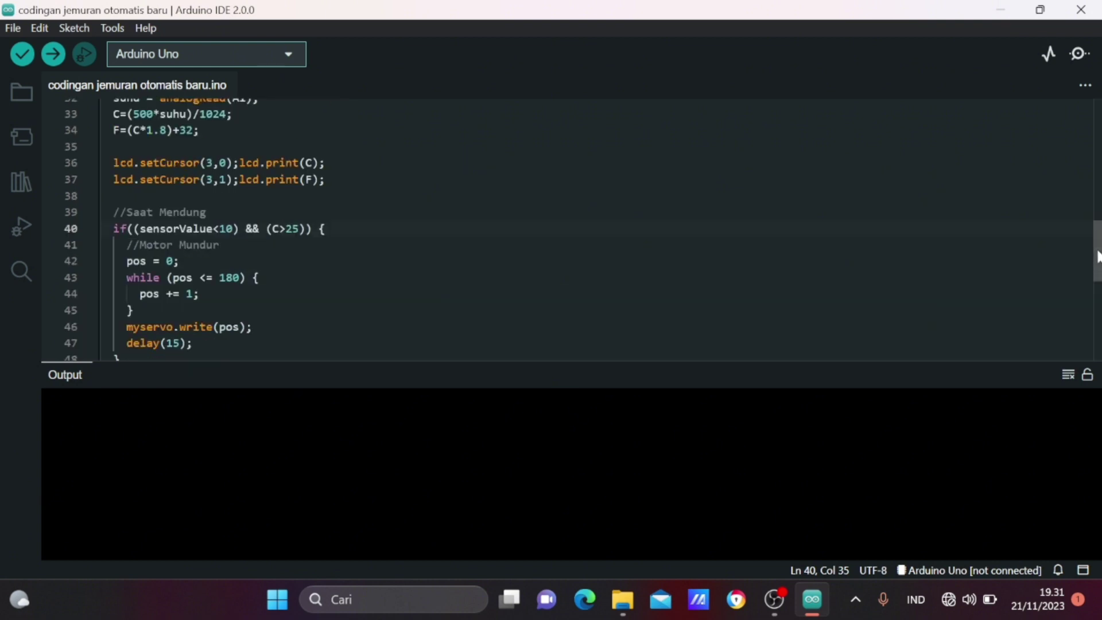
pyautogui.moveTo(1097, 256); pyautogui.dragTo(1098, 339)
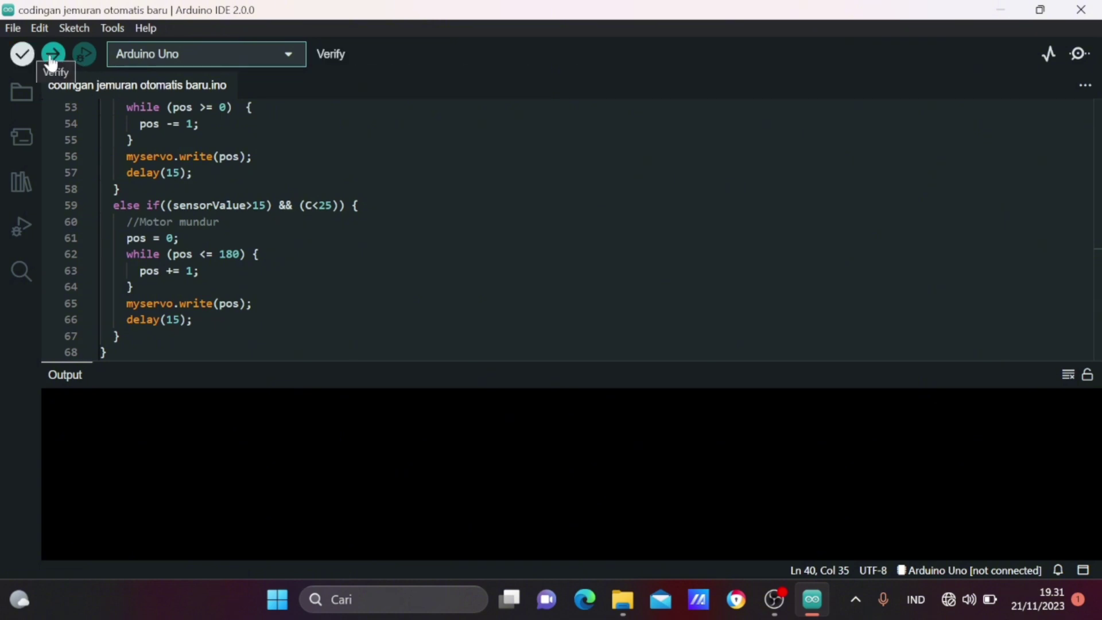
# Verify the sketch for the Arduino Uno and dismiss the compile notification.
pyautogui.moveTo(815, 607)
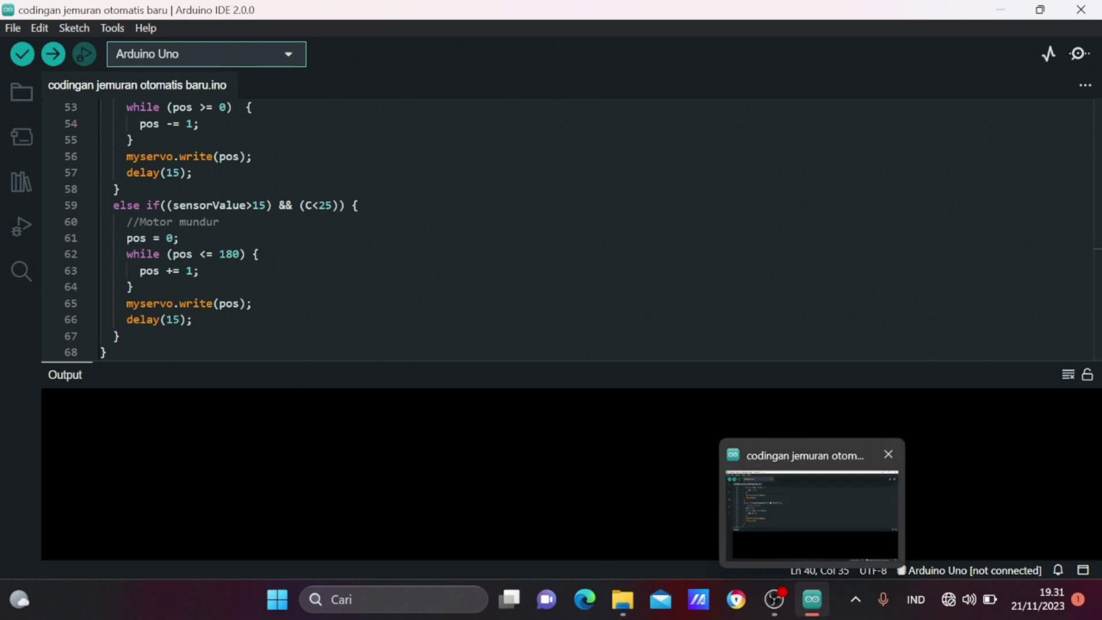
pyautogui.click(21, 54)
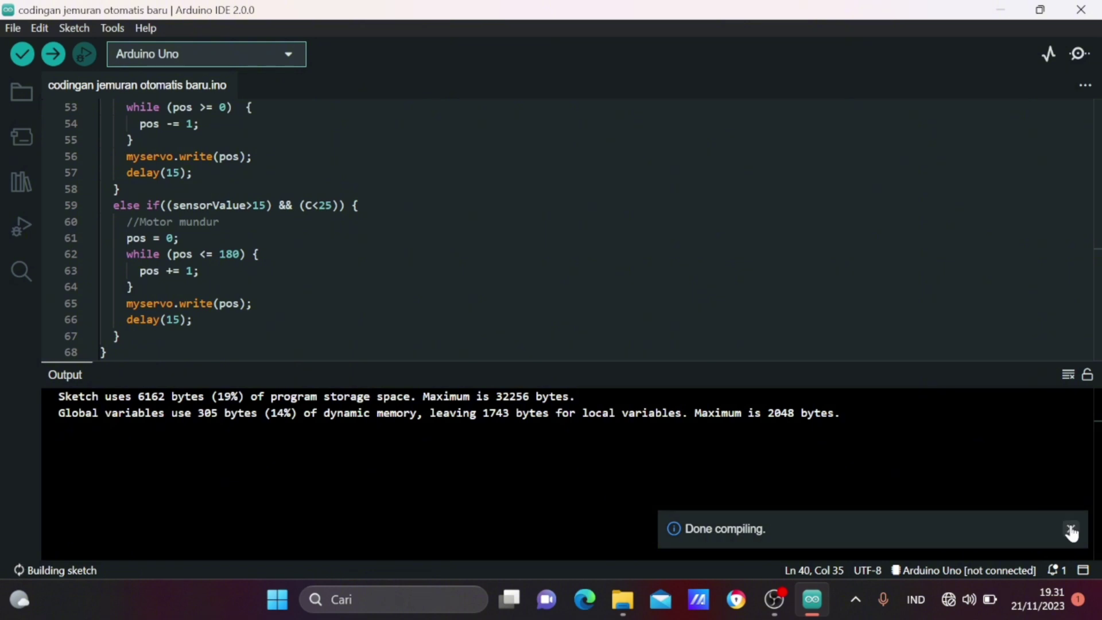
pyautogui.click(1071, 529)
# Browse in File Explorer to the build folder inside the "codingan jemuran otomatis baru" sketch folder in Documents and open its contents.
pyautogui.click(622, 602)
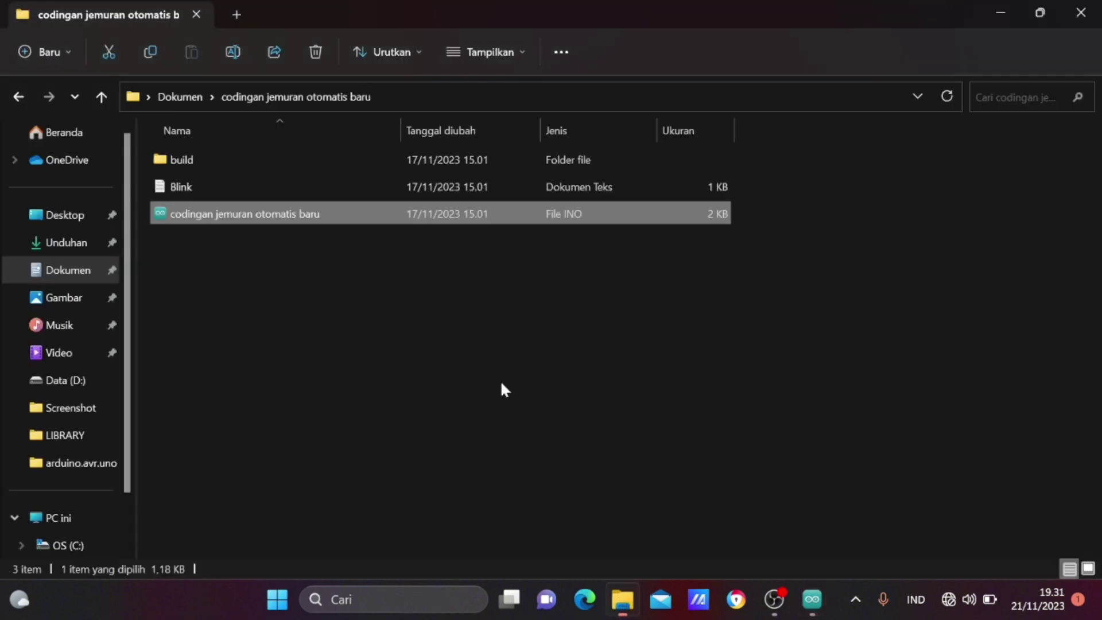
pyautogui.click(63, 251)
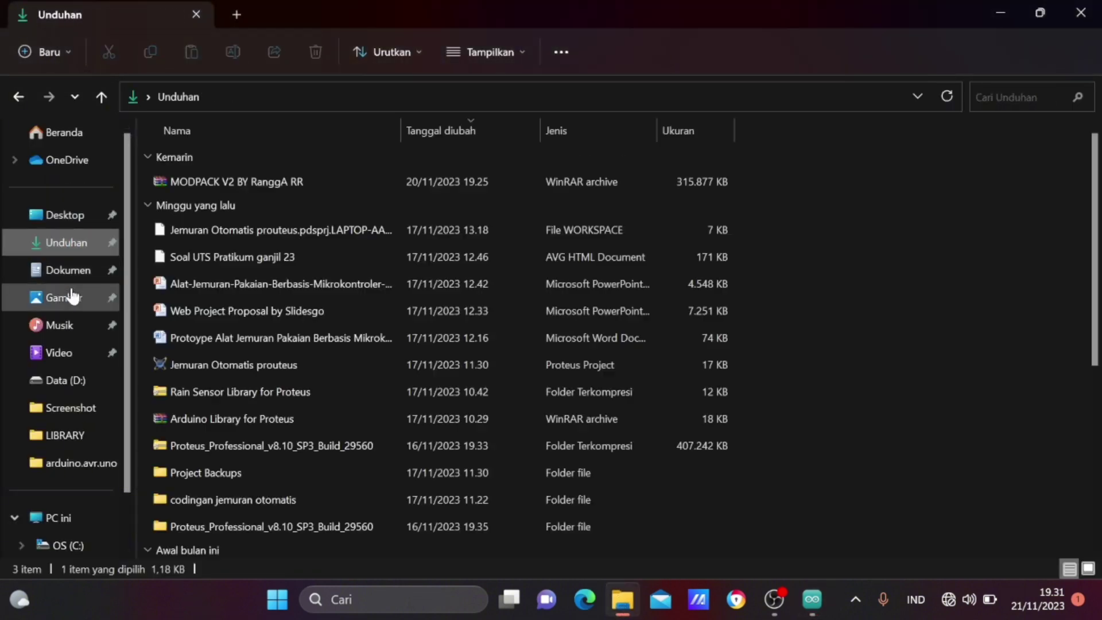
pyautogui.click(68, 270)
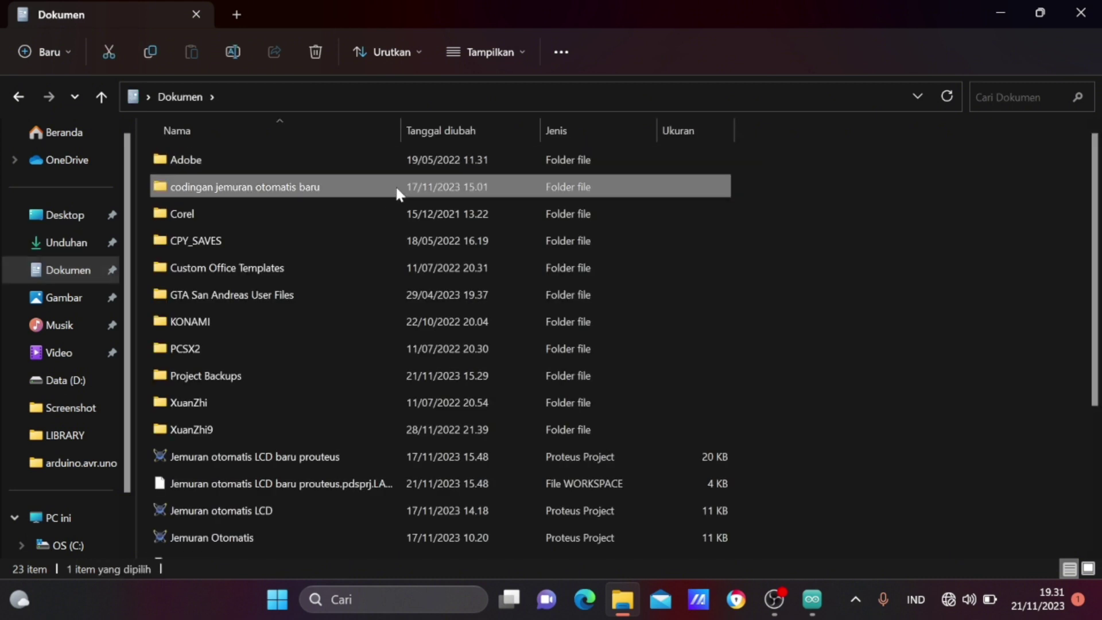
pyautogui.doubleClick(395, 185)
pyautogui.doubleClick(373, 162)
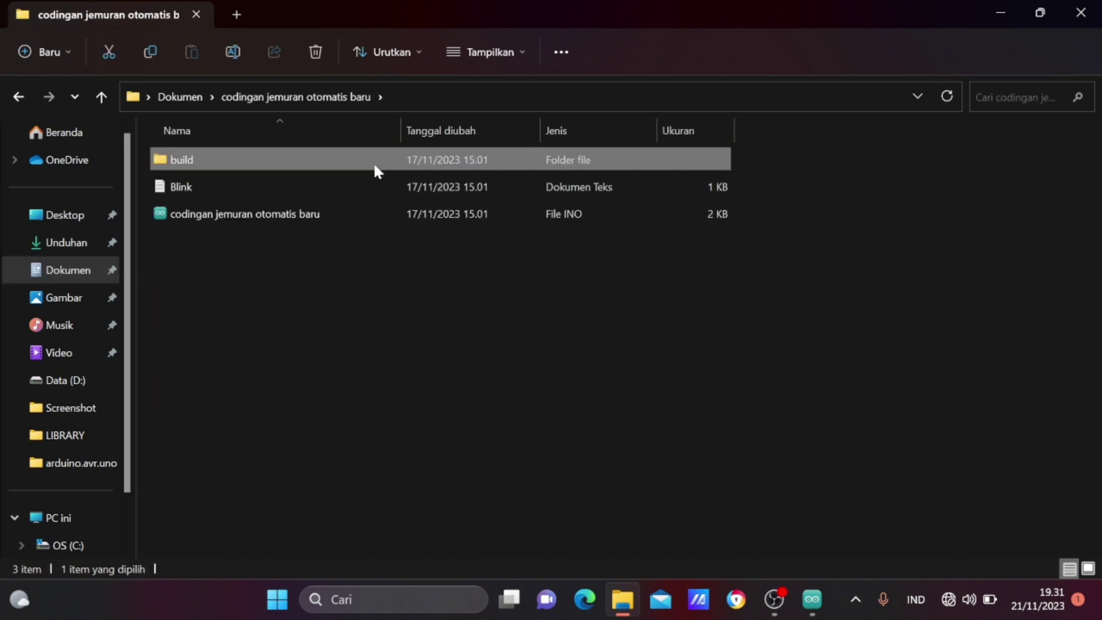
pyautogui.doubleClick(415, 166)
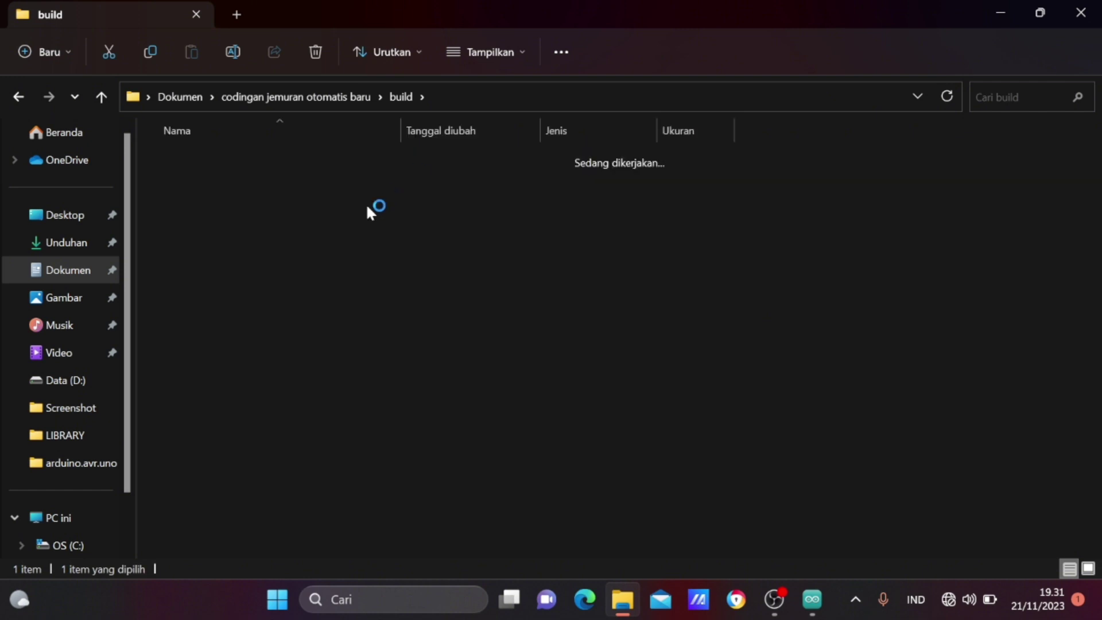
pyautogui.click(417, 211)
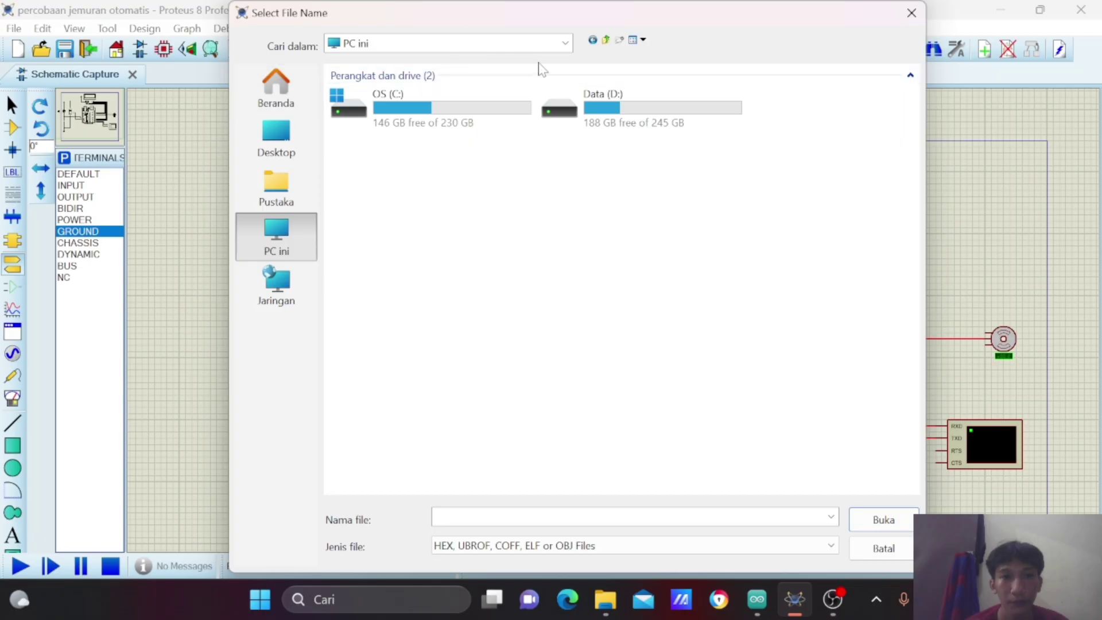
# Load "codingan jemuran otomatis baru.ino.hex" from the sketch's build/arduino.avr.uno folder as the Arduino Uno's program file and accept the component properties.
pyautogui.click(565, 43)
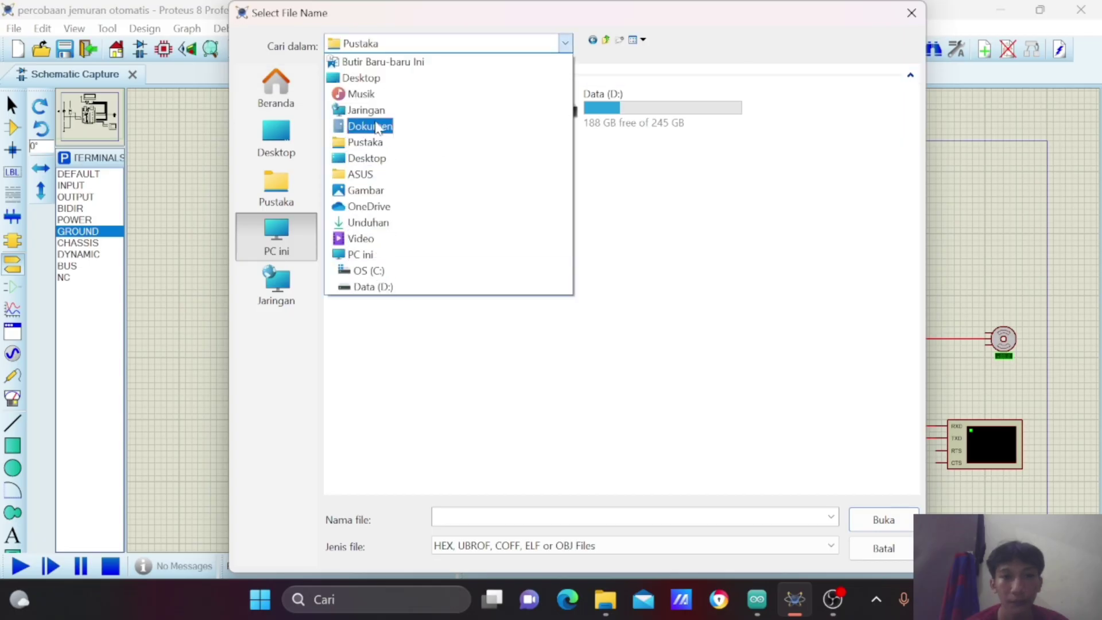
pyautogui.click(376, 127)
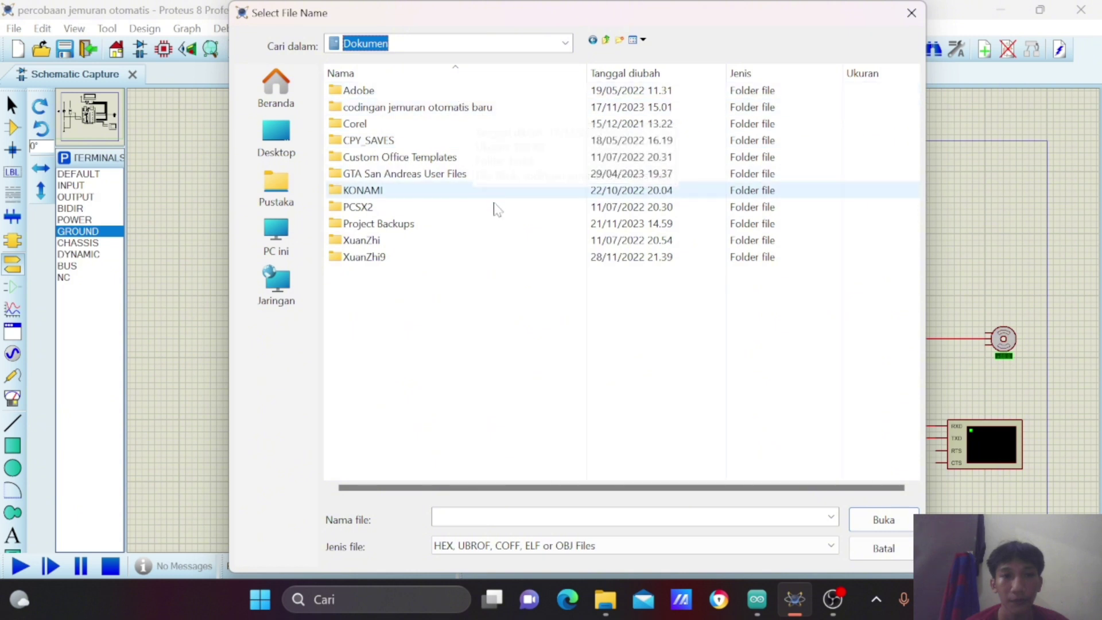
pyautogui.doubleClick(536, 109)
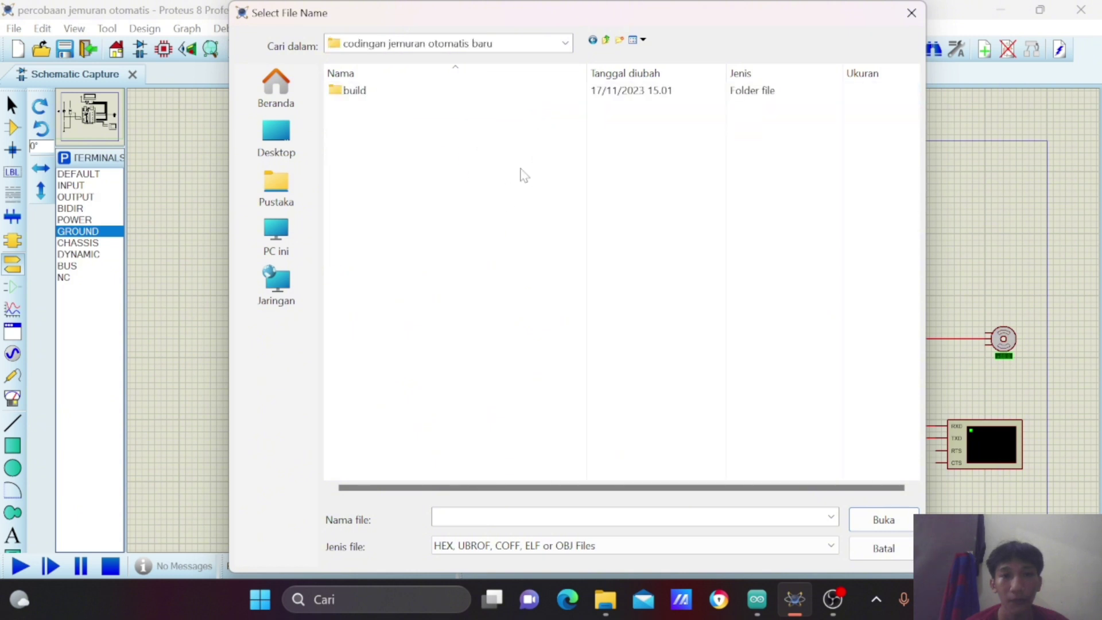
pyautogui.doubleClick(526, 96)
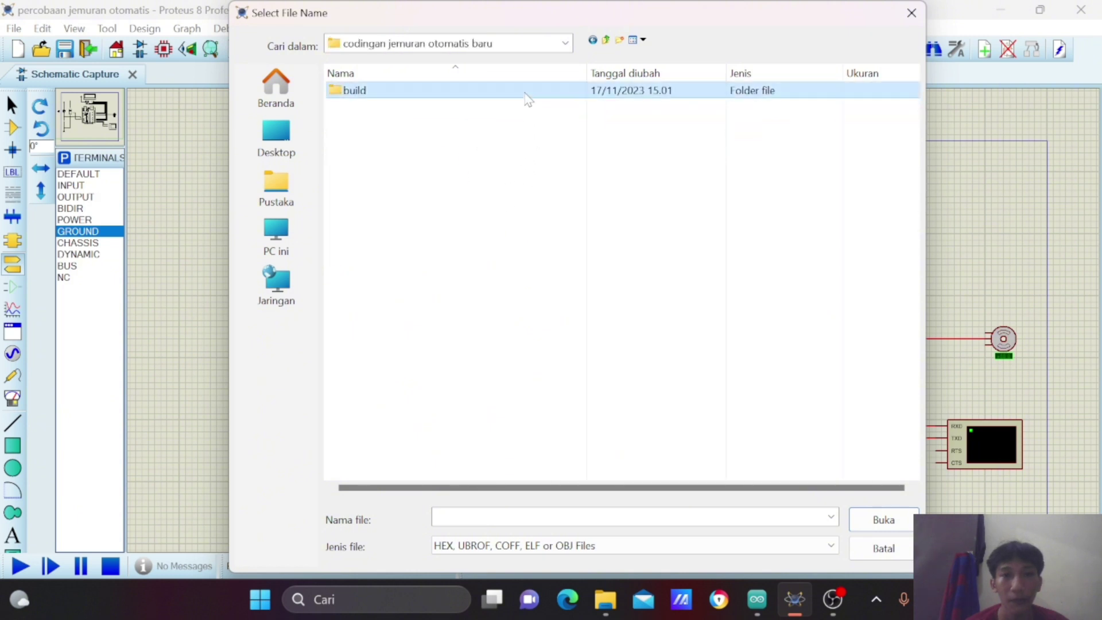
pyautogui.doubleClick(562, 96)
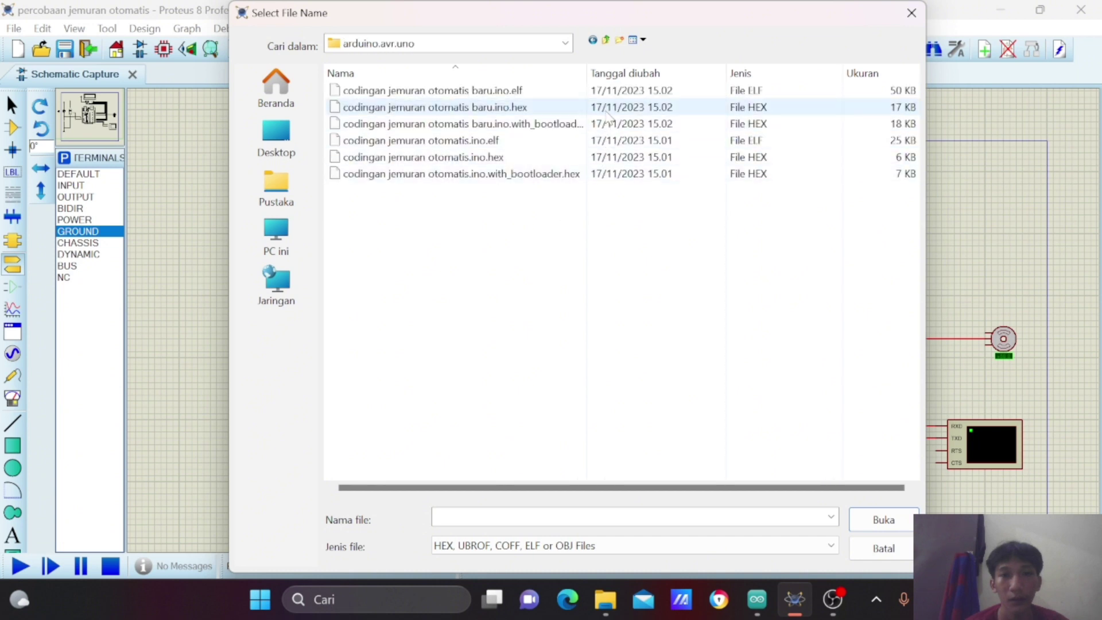
pyautogui.click(608, 109)
pyautogui.click(884, 519)
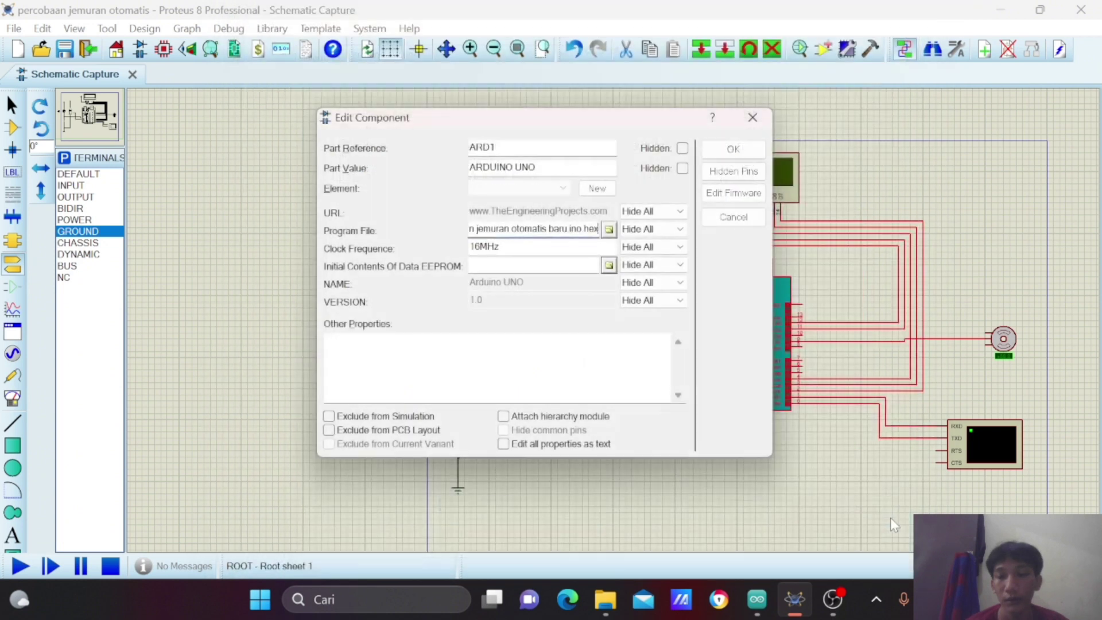
pyautogui.click(735, 151)
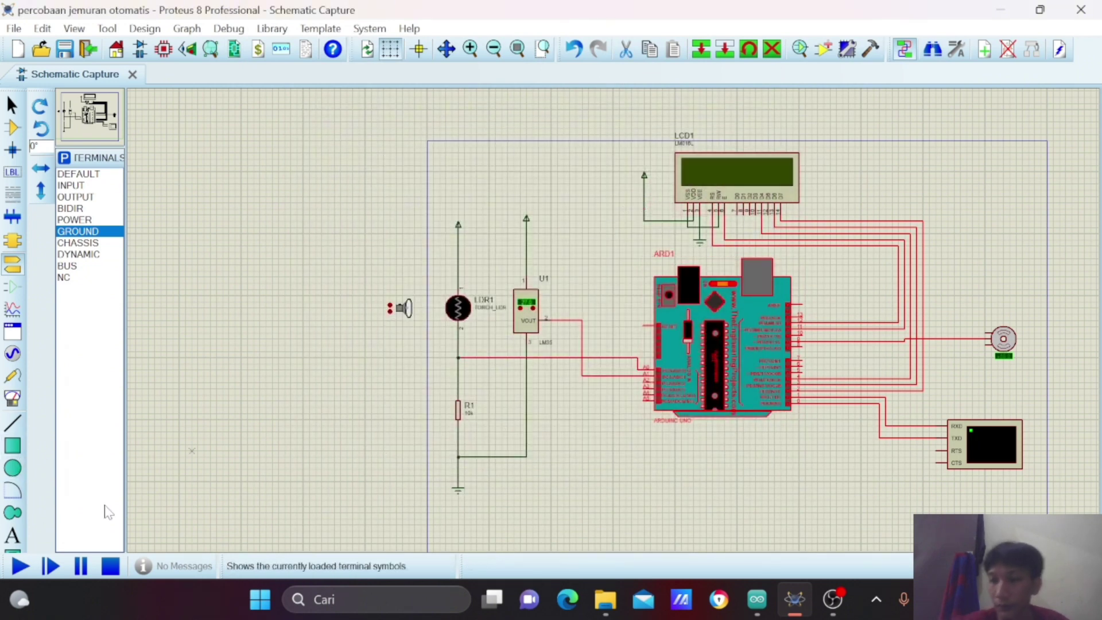
# Run the simulation of the automatic clothesline circuit.
pyautogui.click(21, 567)
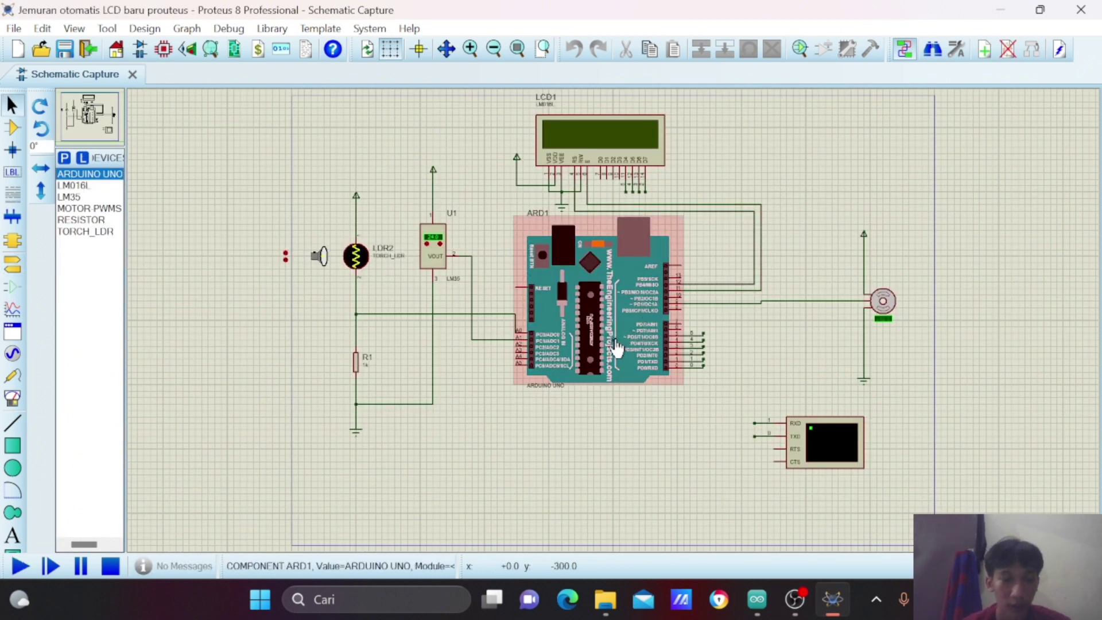
pyautogui.click(630, 251)
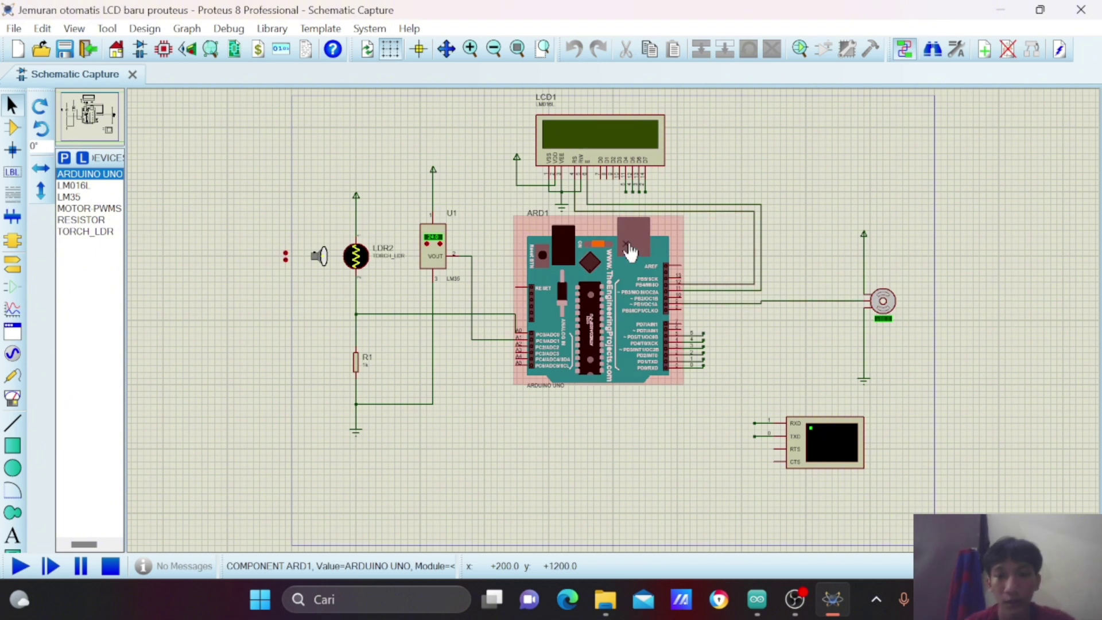
pyautogui.click(169, 475)
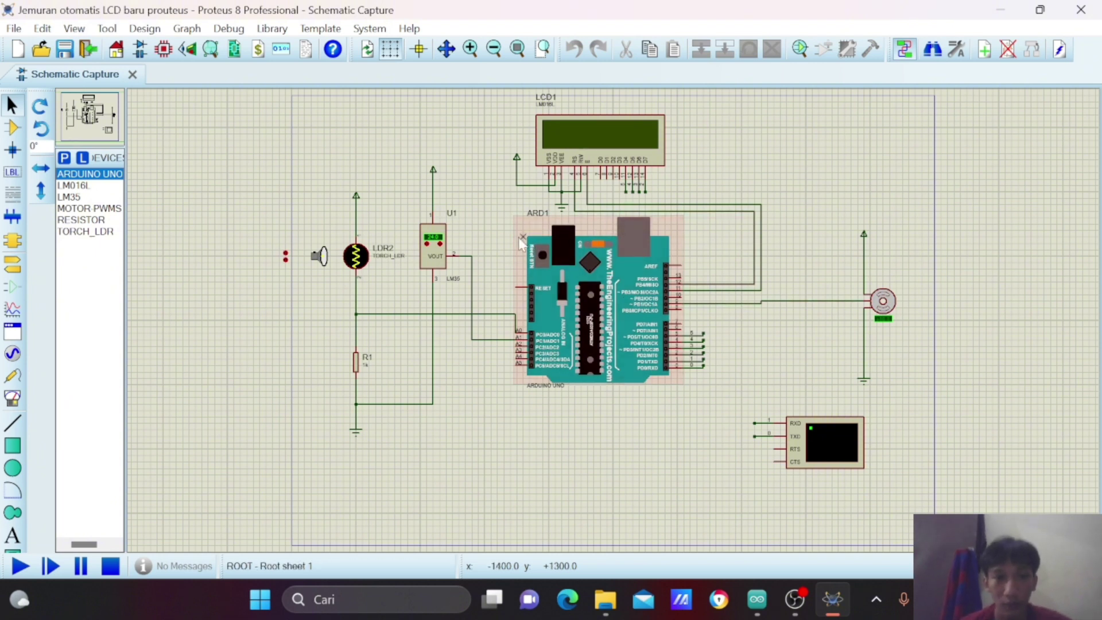
pyautogui.click(15, 569)
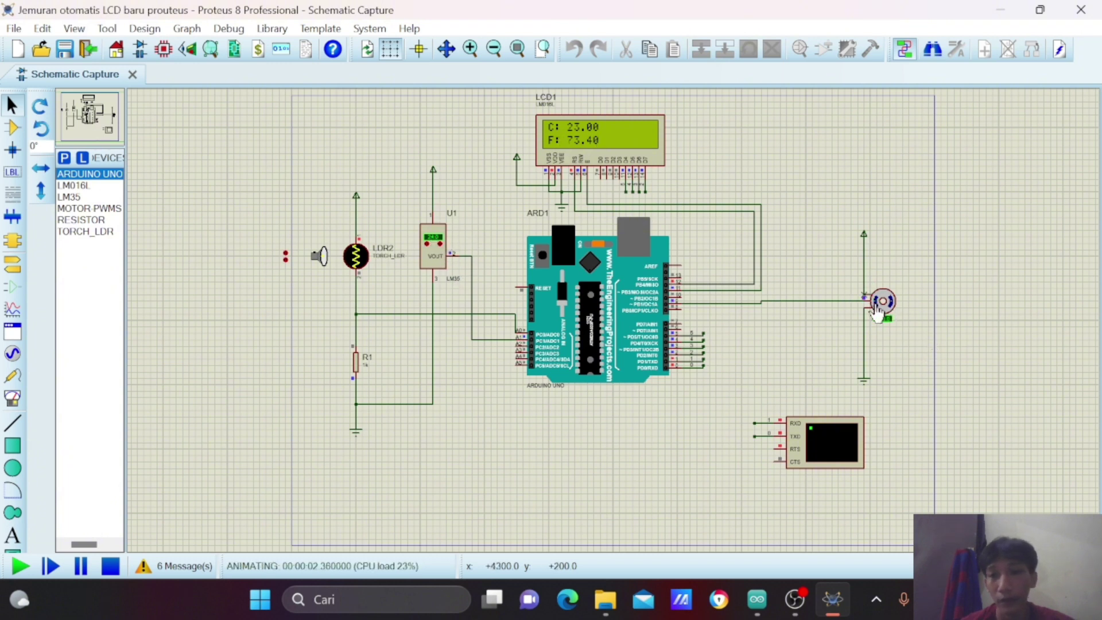
# Vary the LM35's temperature in the running simulation so that the LCD reads 22, 28 and 23 °C in turn.
pyautogui.click(428, 247)
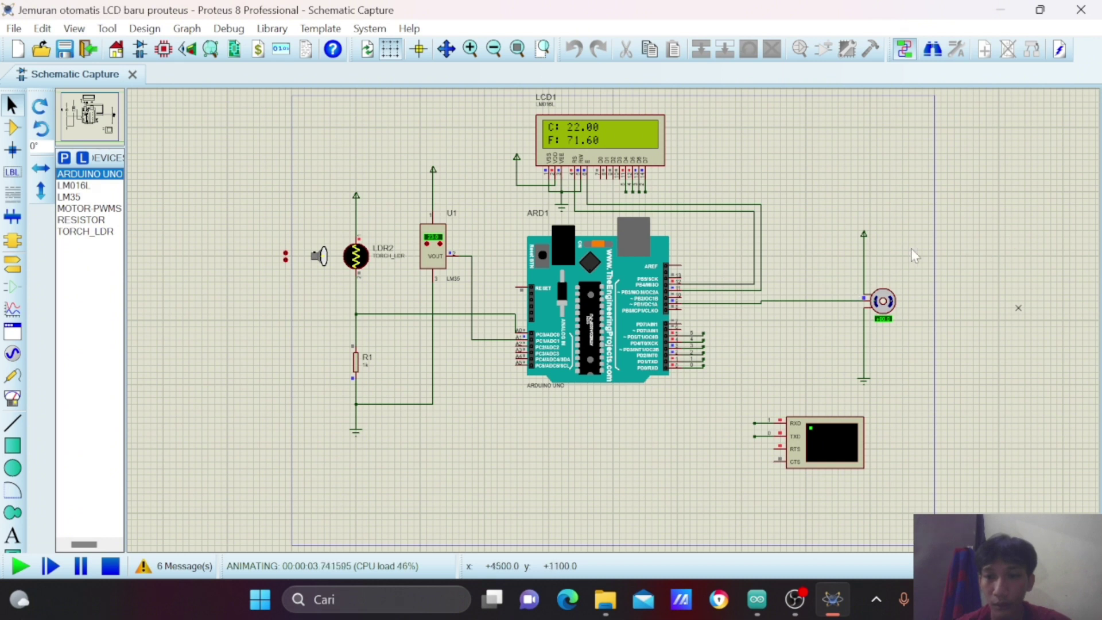
pyautogui.click(439, 243)
pyautogui.click(440, 244)
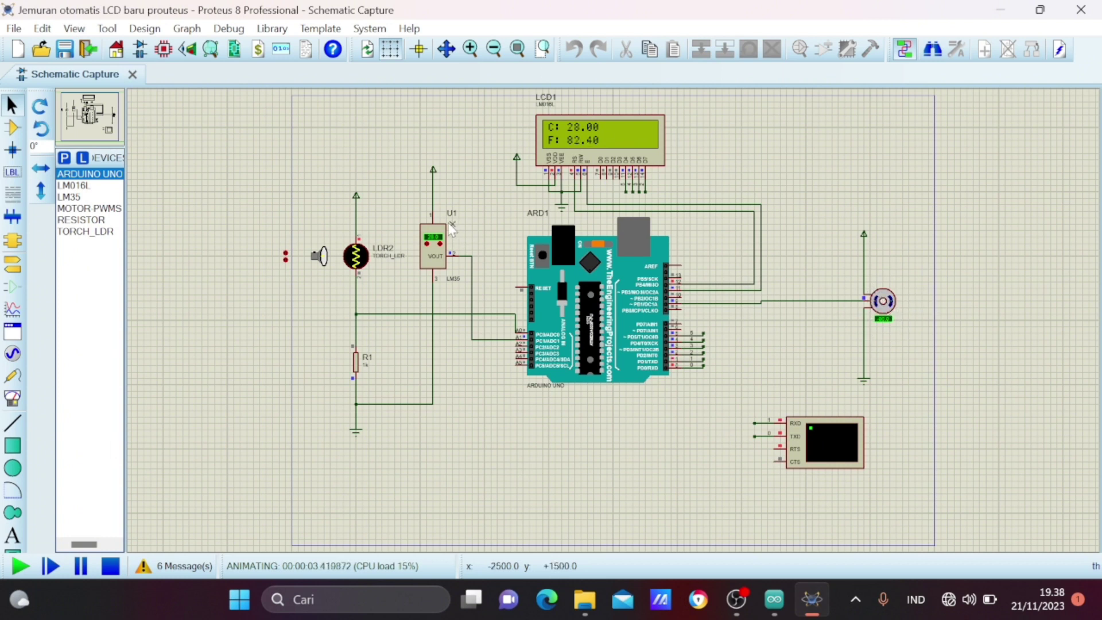
pyautogui.click(429, 248)
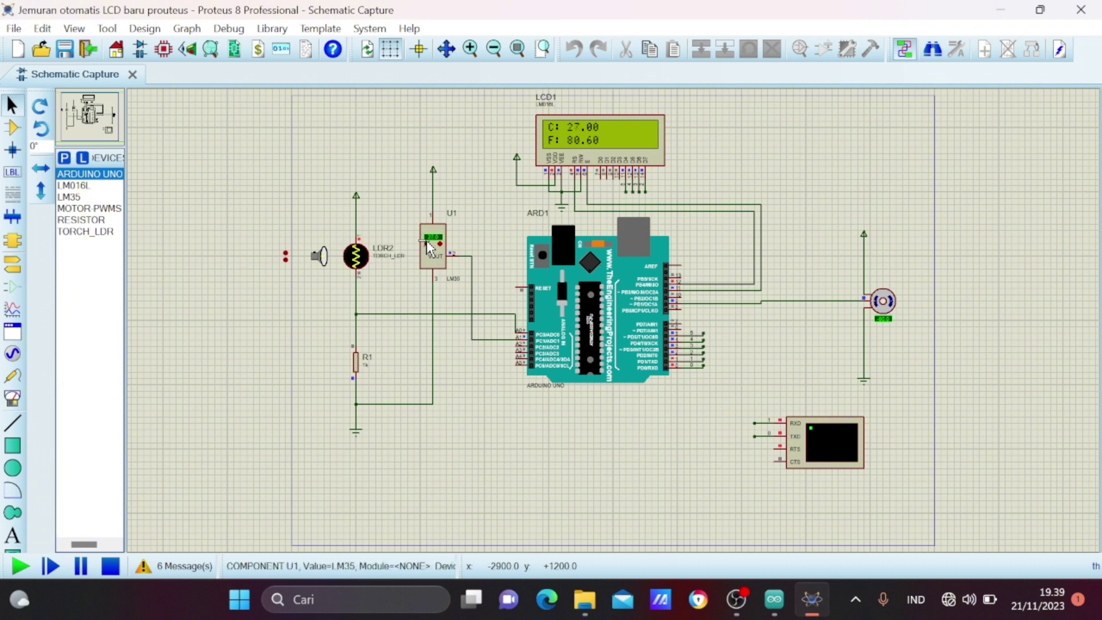
pyautogui.click(430, 248)
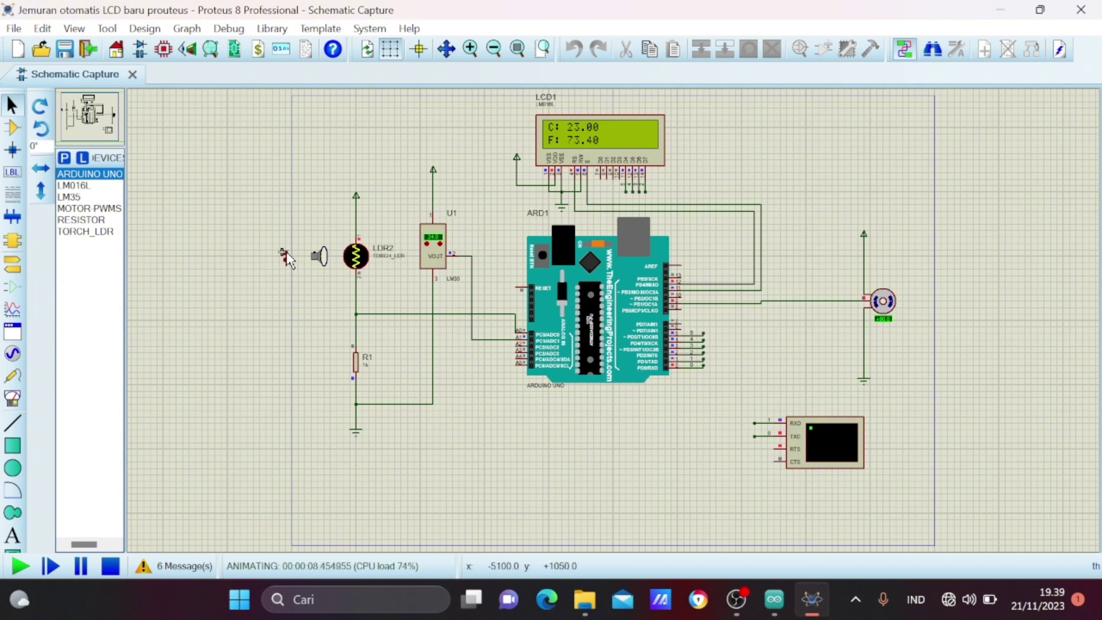
# Move the torch two steps away from the LDR, and rerun the simulation before stopping it.
pyautogui.click(286, 257)
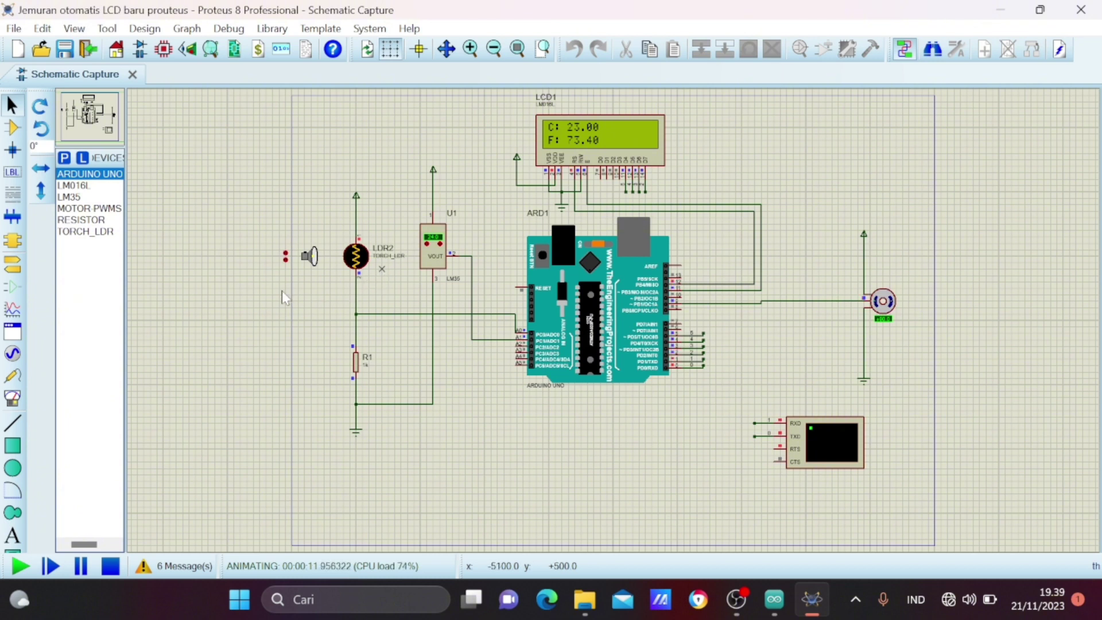
pyautogui.click(283, 253)
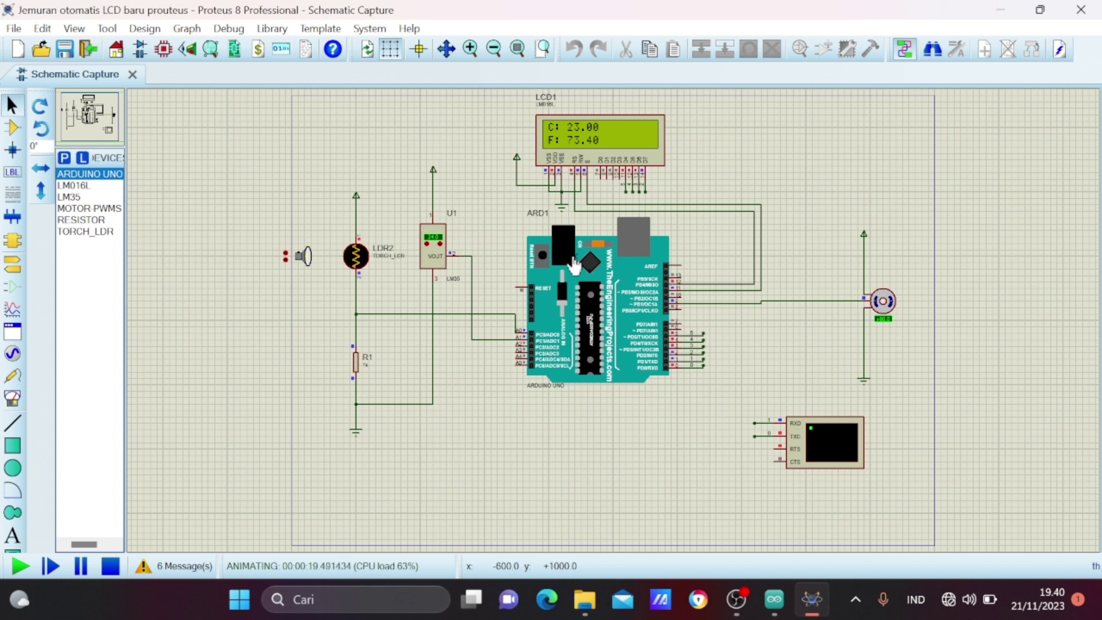
pyautogui.click(25, 565)
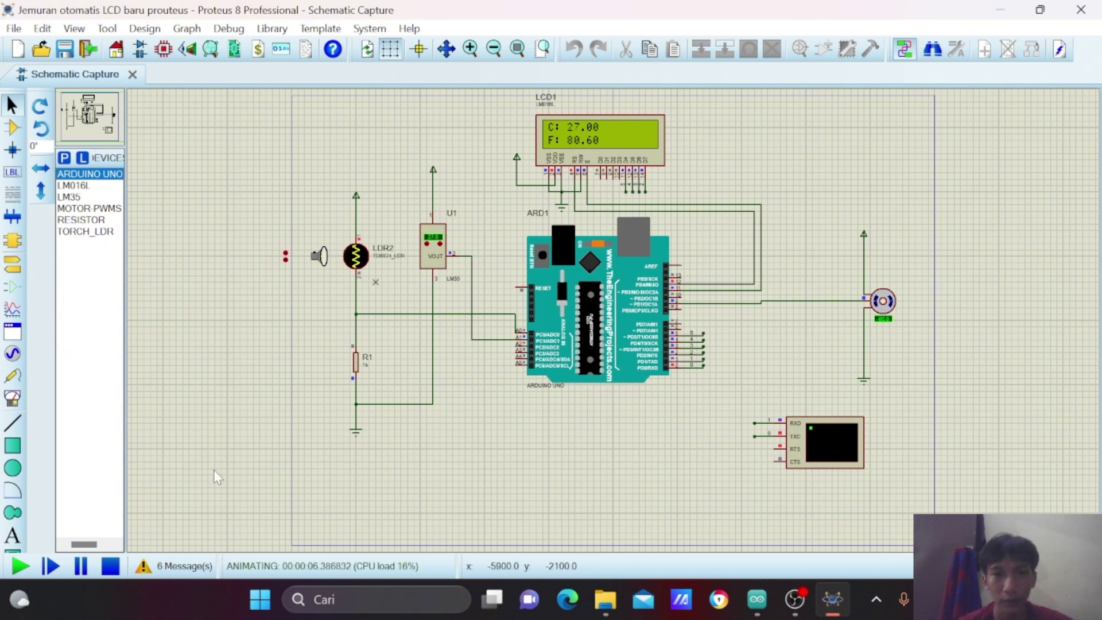
pyautogui.click(110, 566)
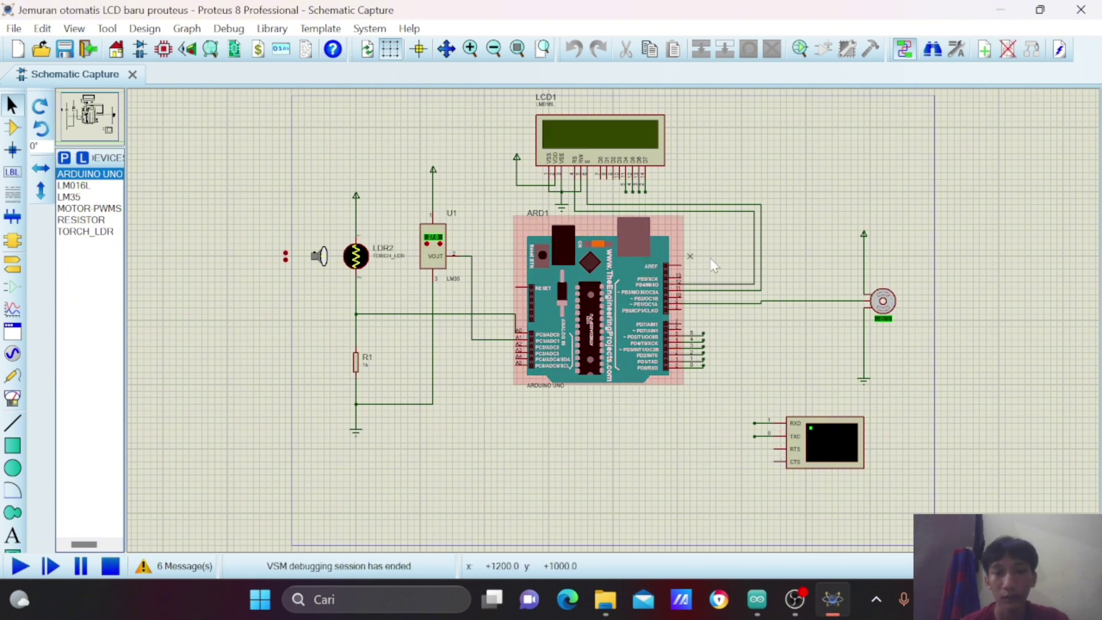
pyautogui.click(801, 607)
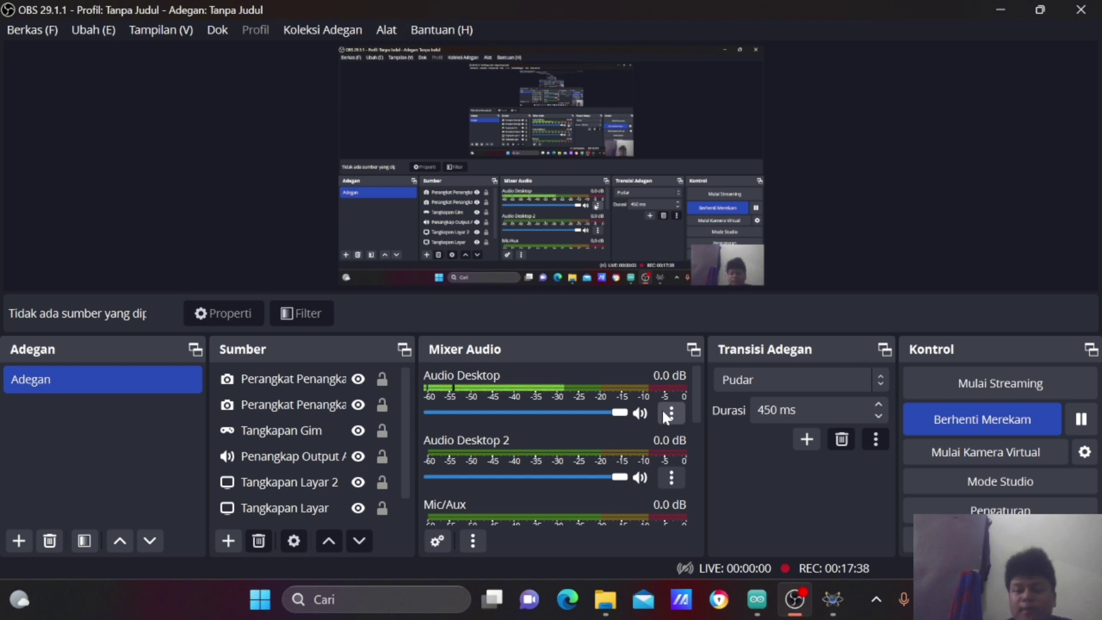
pyautogui.click(832, 600)
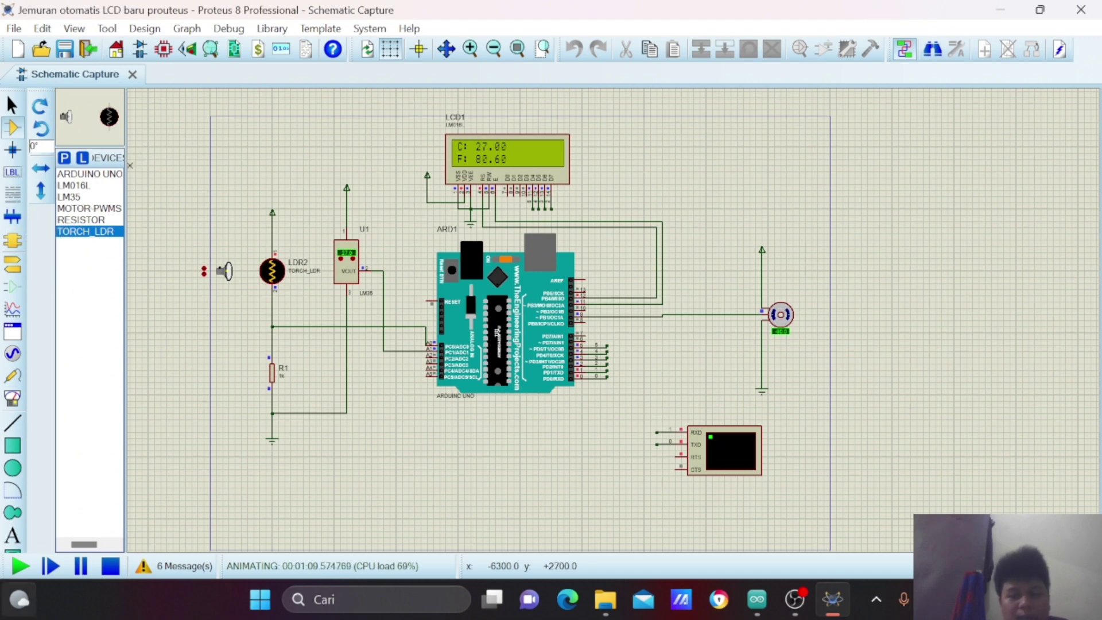
pyautogui.moveTo(19, 599)
pyautogui.press('Escape')
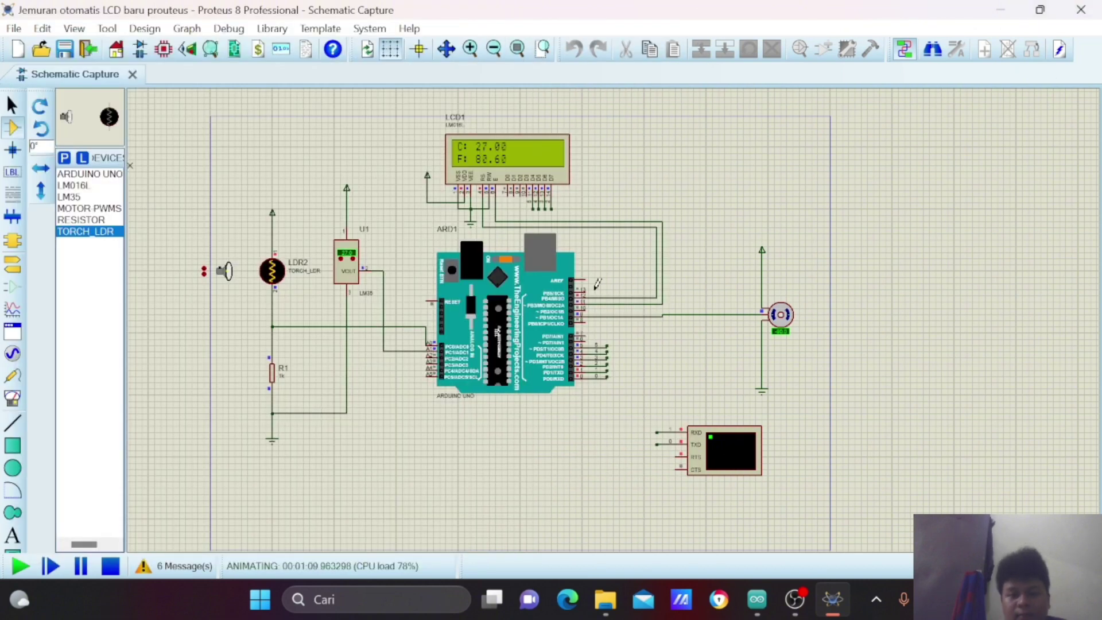